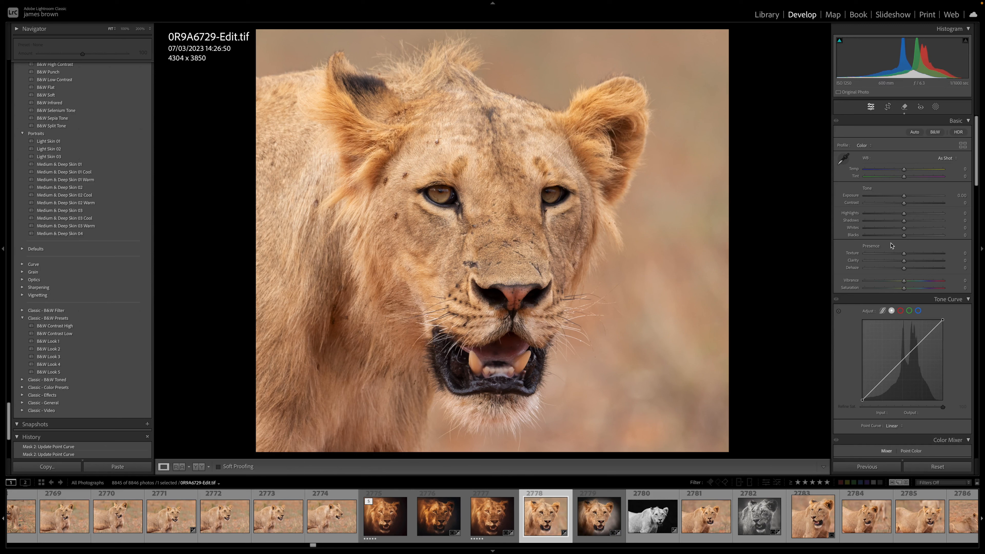
Create a Background mask behind the lion and lower its saturation to about -49
left_click(938, 109)
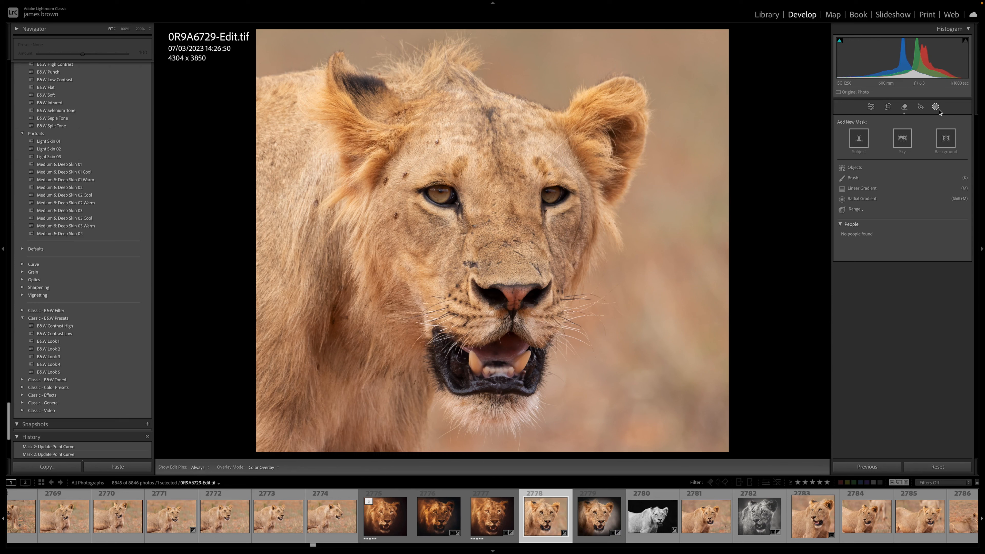
left_click(946, 137)
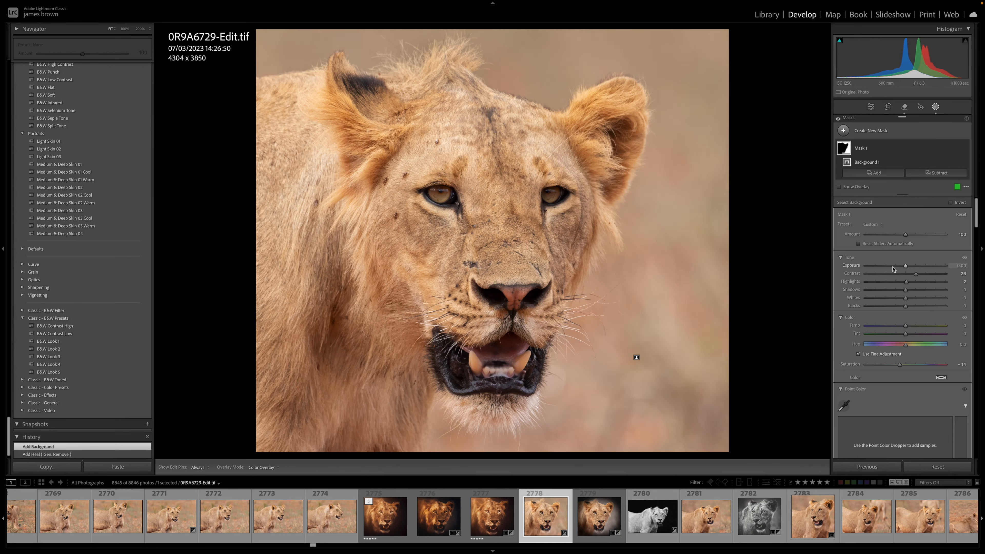
mouse_move(900, 367)
left_mouse_down()
mouse_move(865, 366)
mouse_move(898, 366)
mouse_move(888, 367)
left_mouse_up()
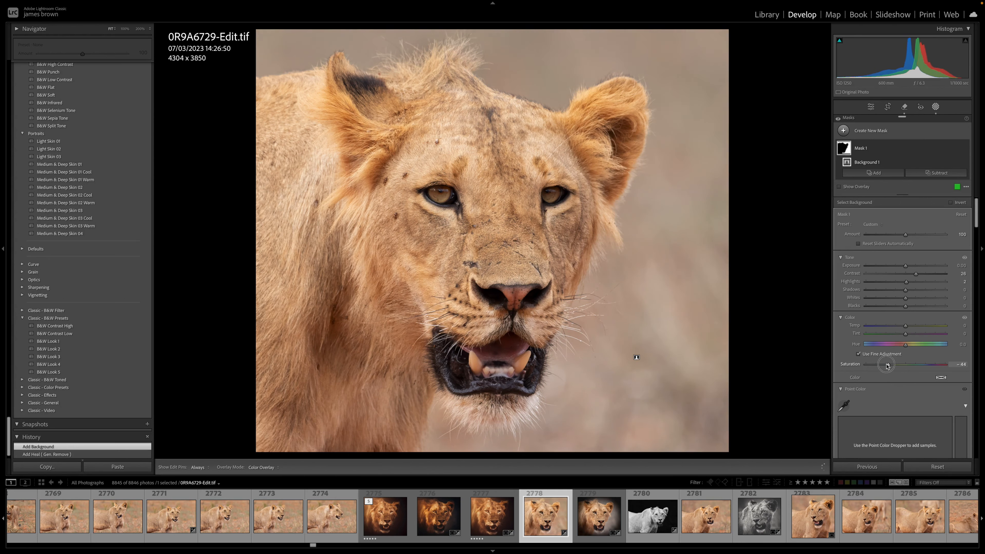
left_click_drag(886, 365, 886, 366)
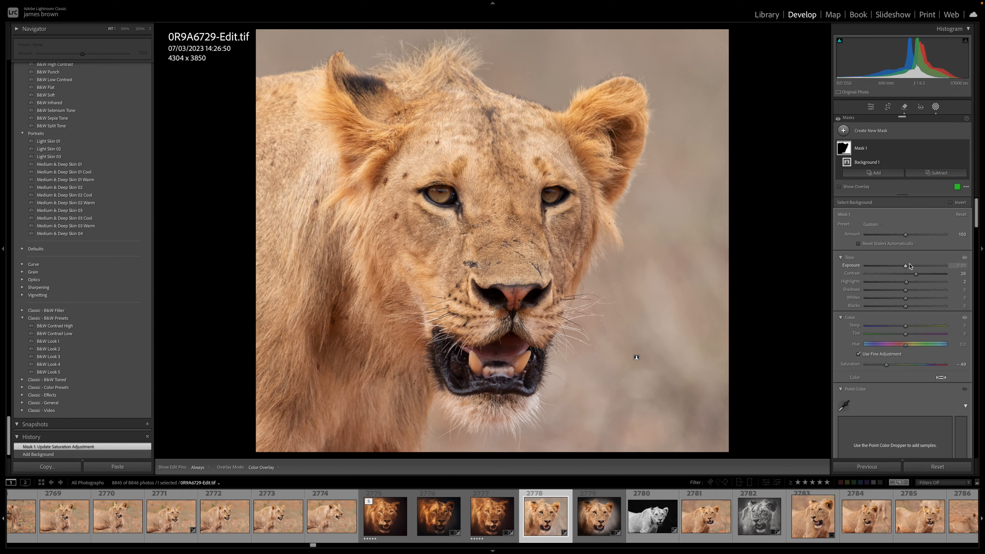
Darken the background mask with exposure at -1.43 and shadows at about -19, and leave masking
left_click_drag(906, 267, 898, 291)
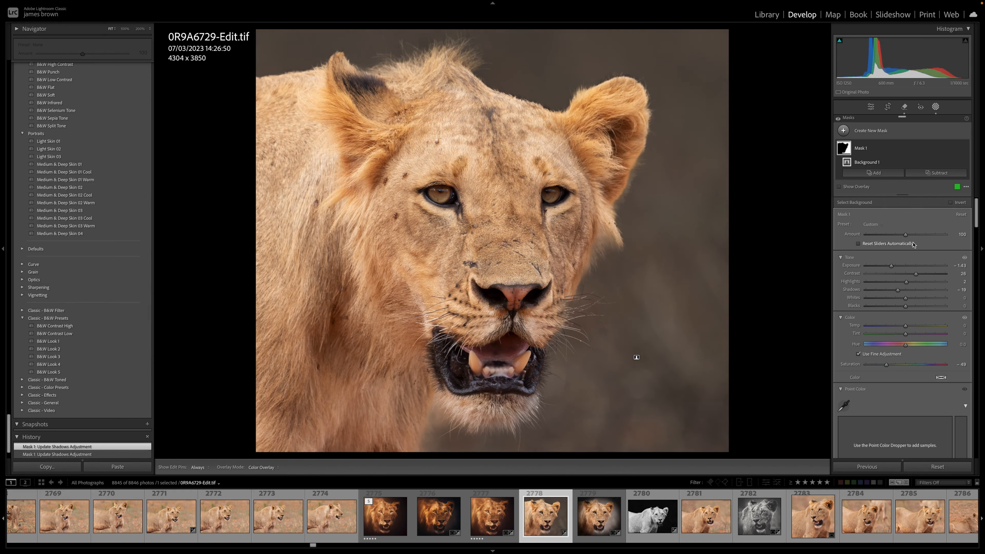
key("Escape")
key("Escape")
Add a post-crop vignette with amount -44, midpoint 46, roundness +53 and feather 53
scroll(912, 245, "down", 15)
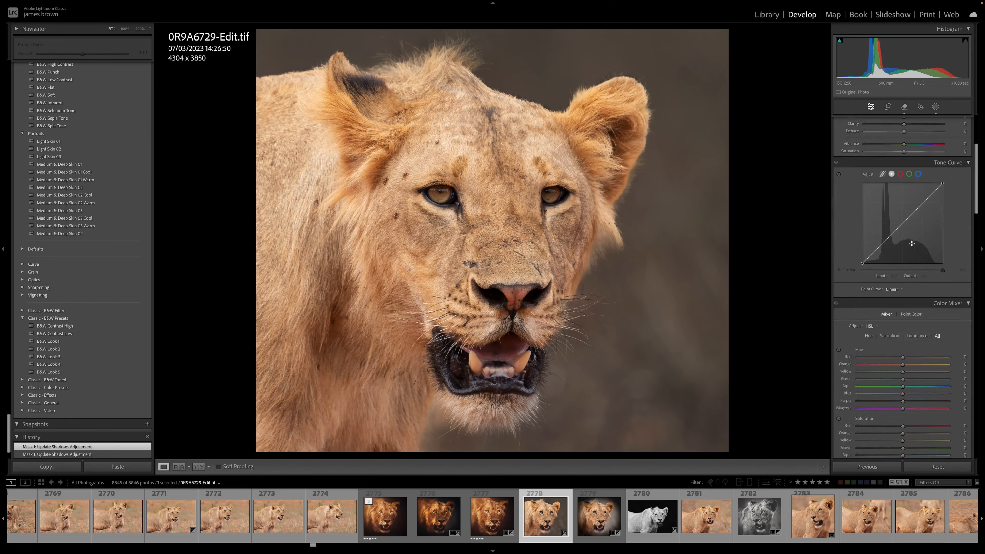
scroll(912, 245, "down", 12)
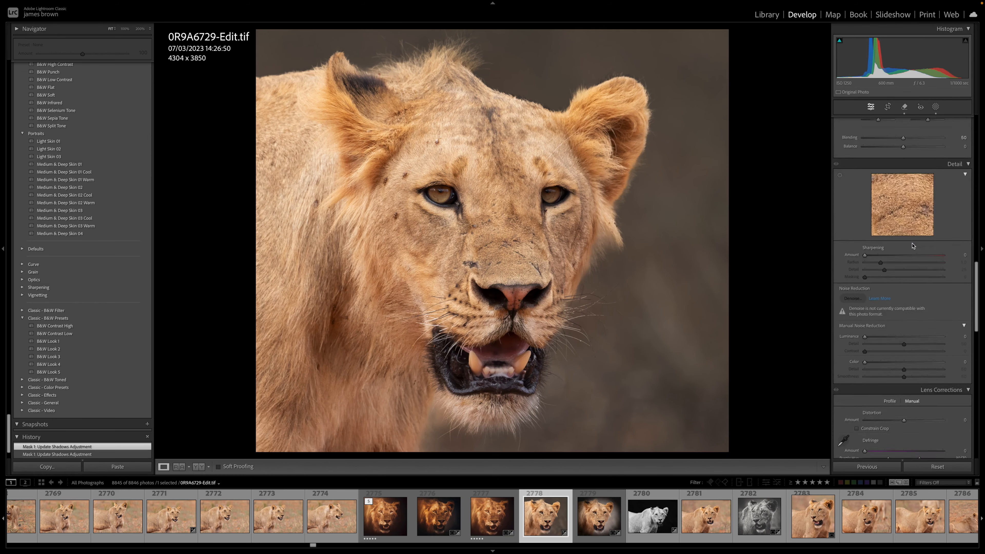
scroll(913, 246, "down", 12)
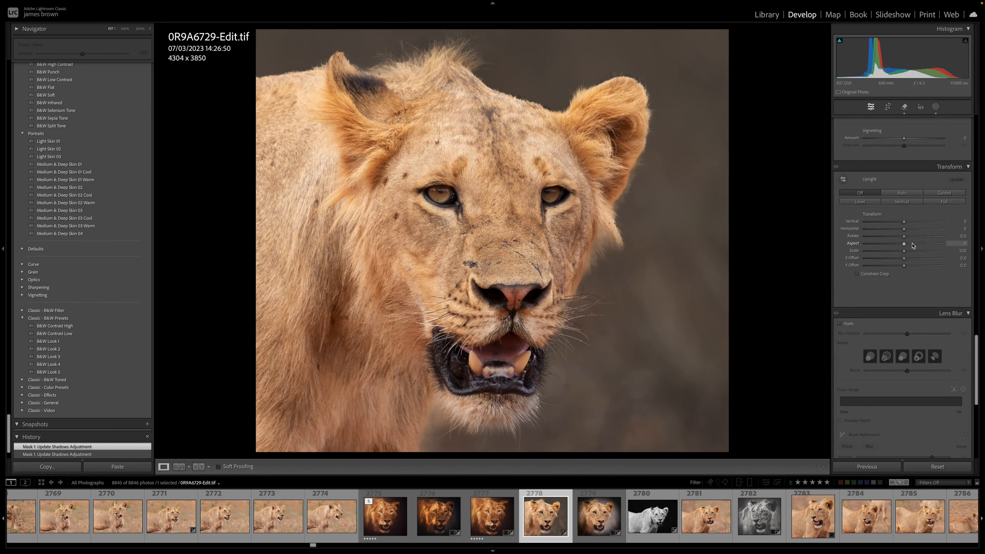
left_click_drag(905, 284, 907, 305)
Reopen the background mask, lower its exposure to about -2.89, and leave masking
scroll(905, 296, "up", 10)
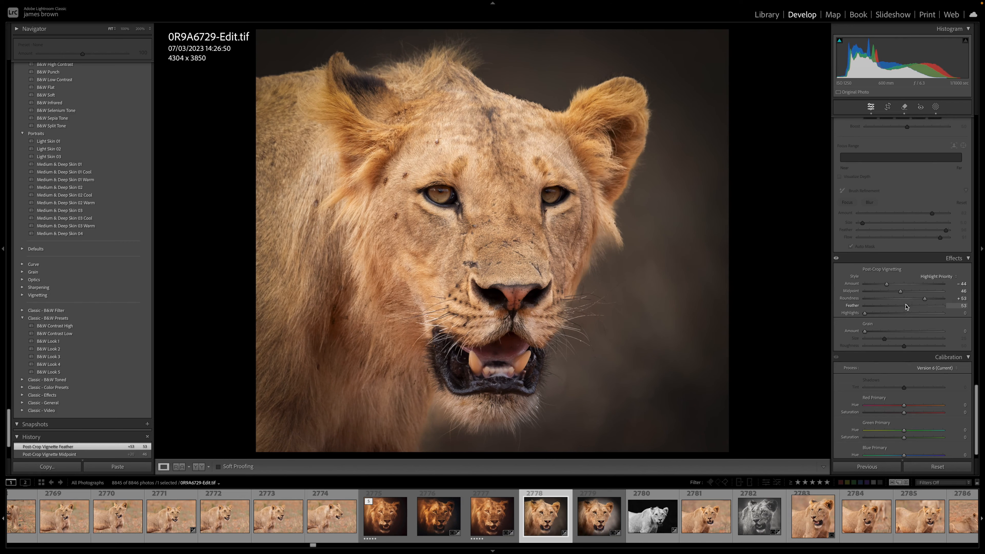
scroll(906, 307, "up", 10)
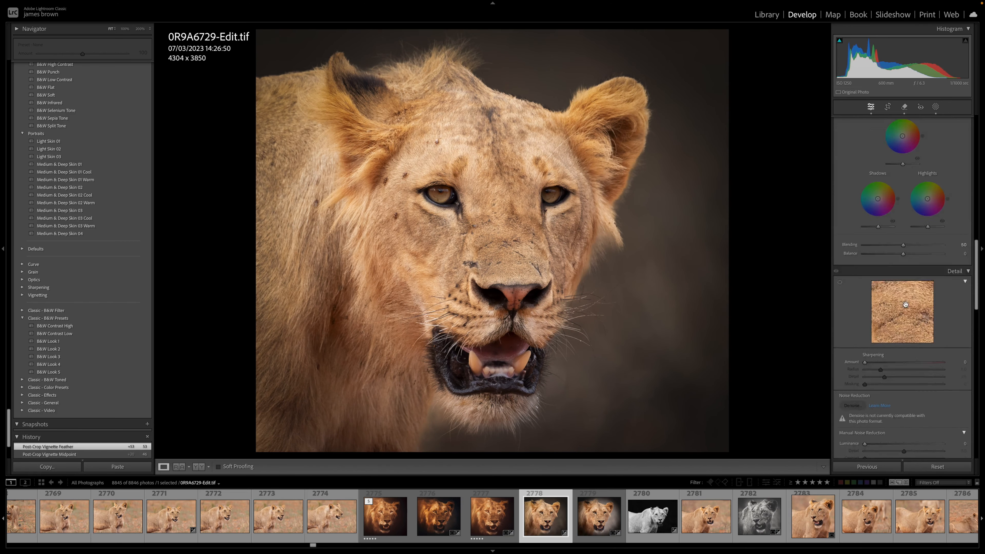
scroll(906, 306, "up", 5)
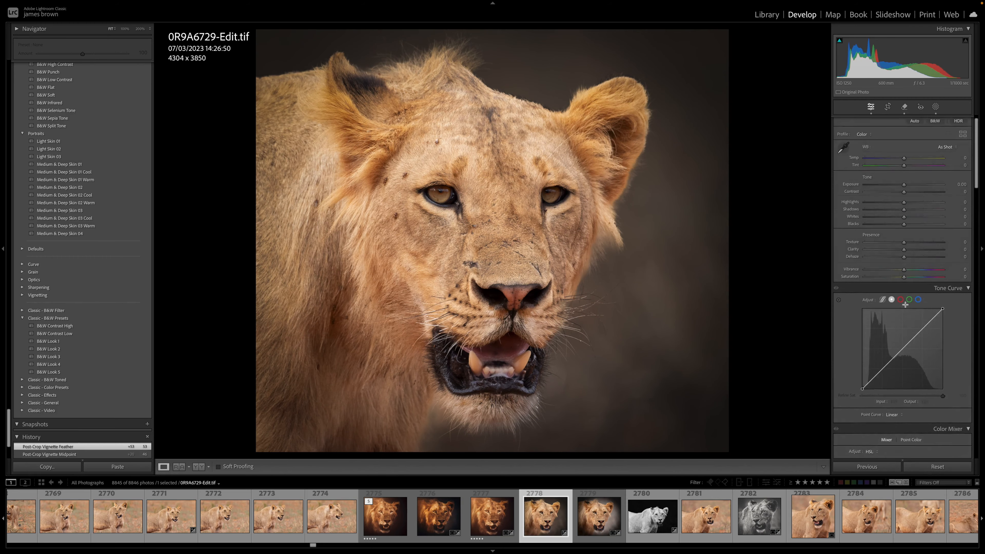
left_click(936, 110)
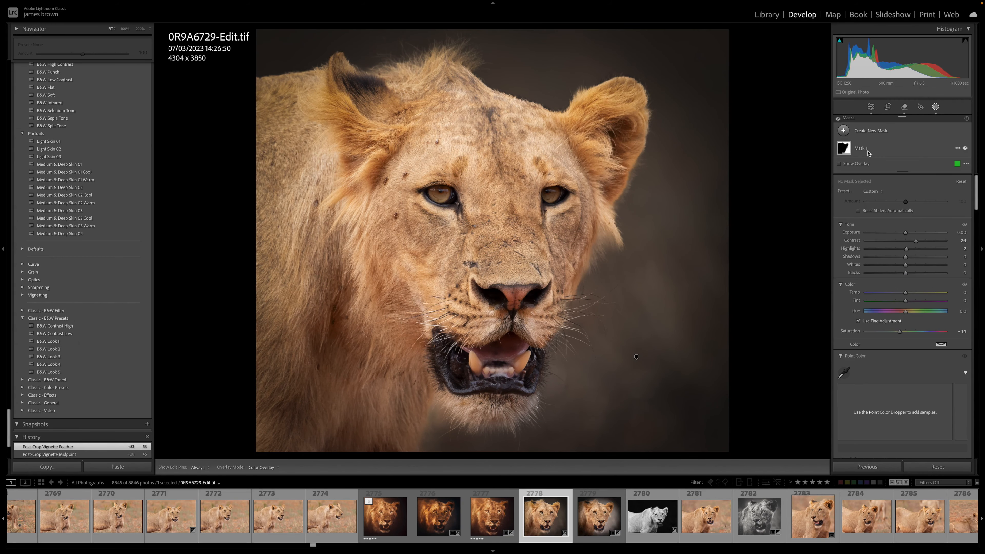
left_click(868, 152)
left_click_drag(892, 268, 879, 270)
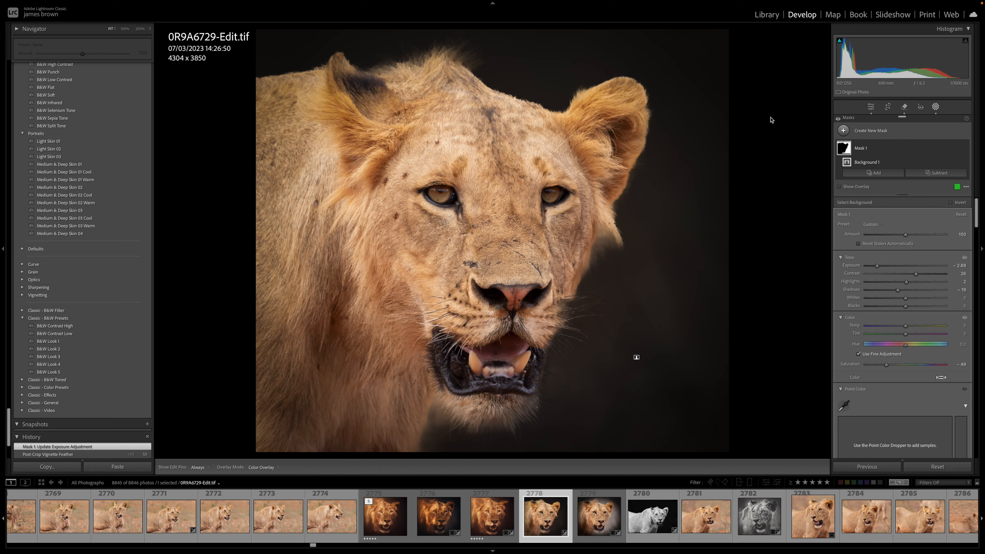
key("shift+w")
Open the photo in Adobe Photoshop 2024 as a copy with Lightroom adjustments
right_click(519, 176)
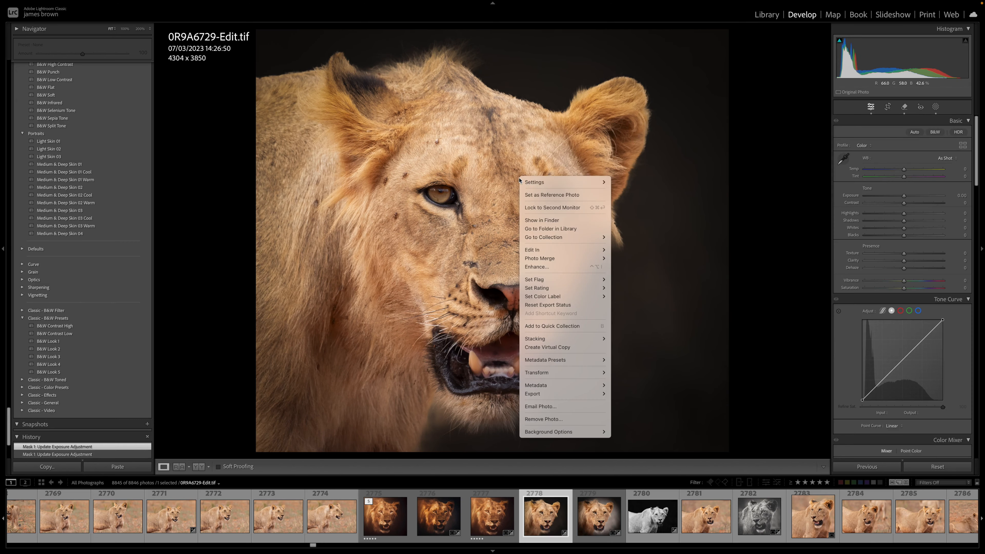
mouse_move(545, 250)
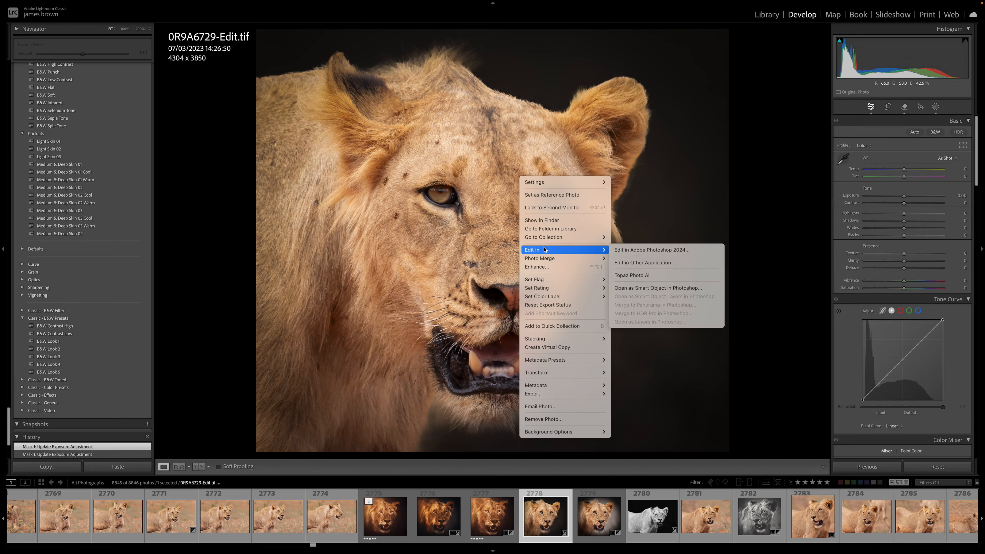
left_click(637, 251)
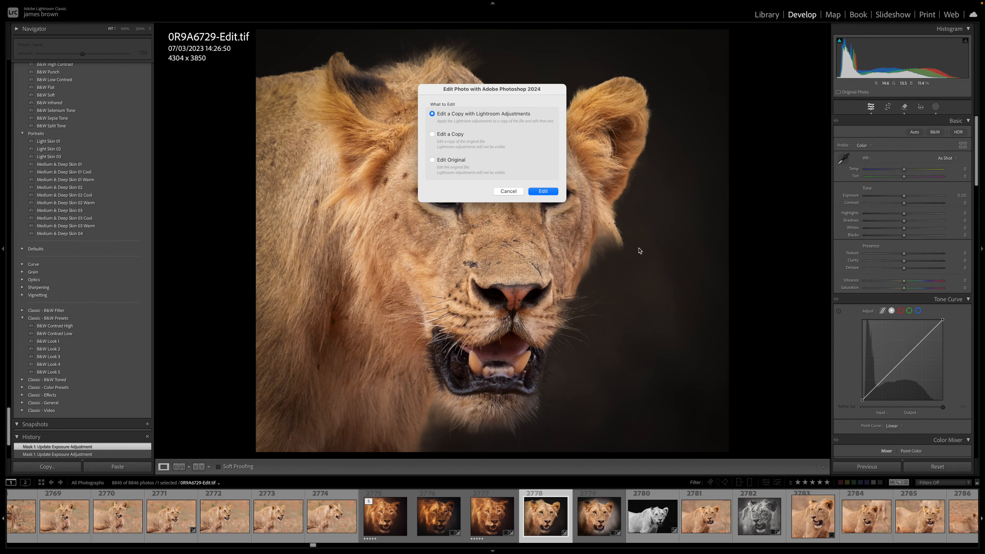
left_click(556, 193)
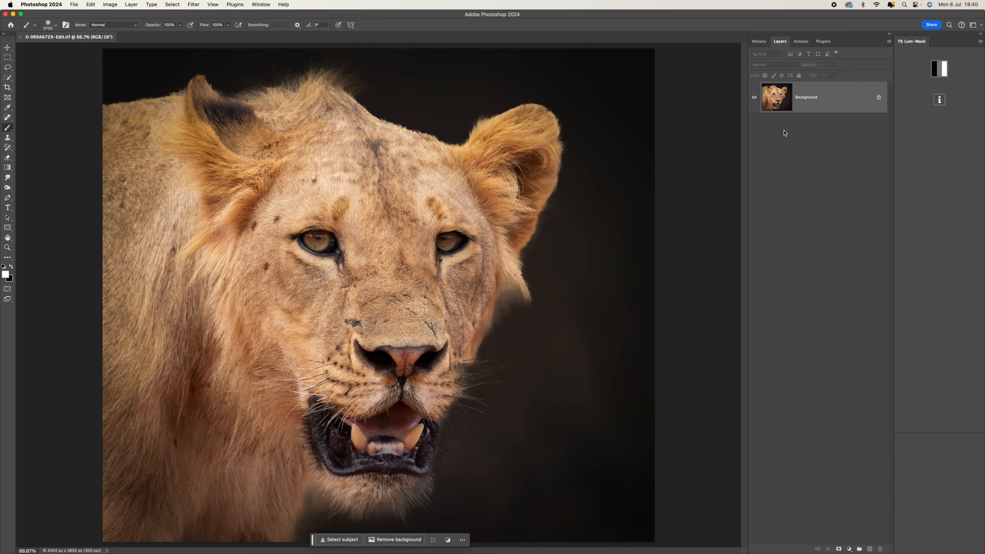
Add a new layer filled with 50% gray and set its blend mode to Overlay
left_click(871, 548)
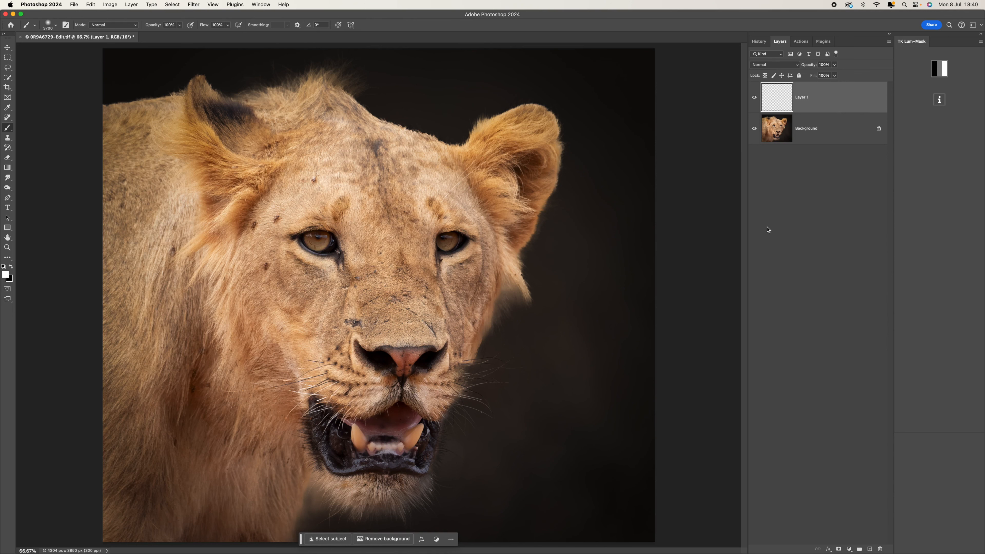
left_click(95, 5)
left_click(109, 121)
left_click(669, 72)
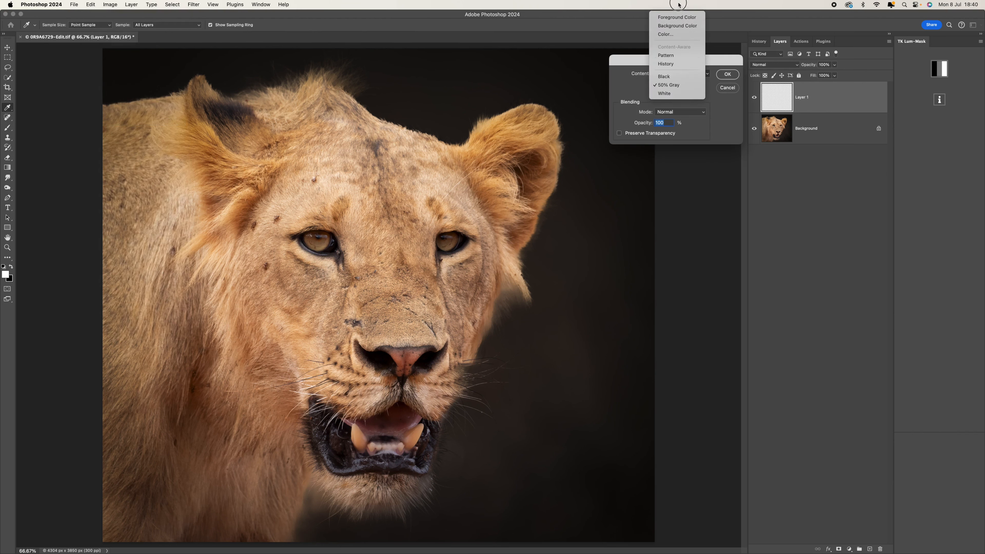
left_click(684, 87)
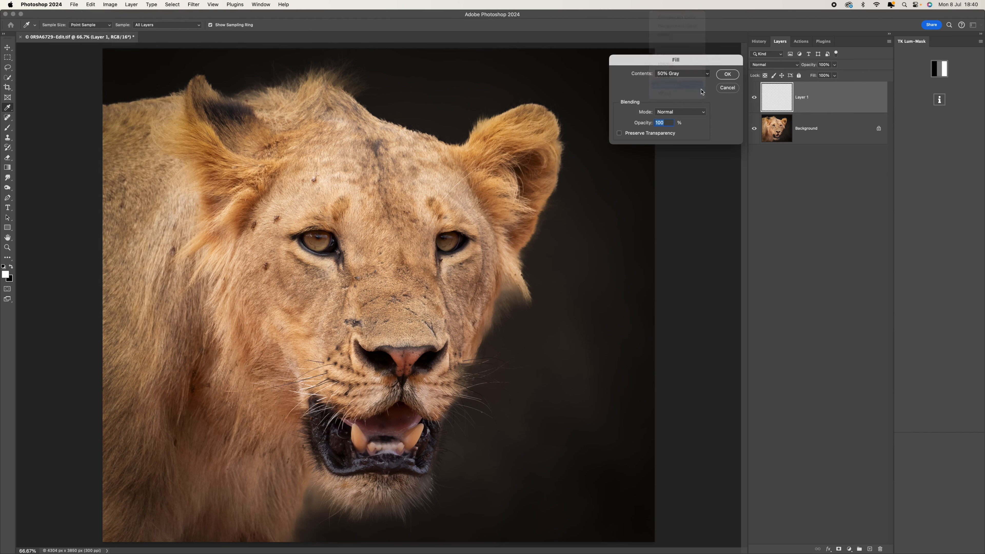
left_click(724, 74)
left_click(773, 63)
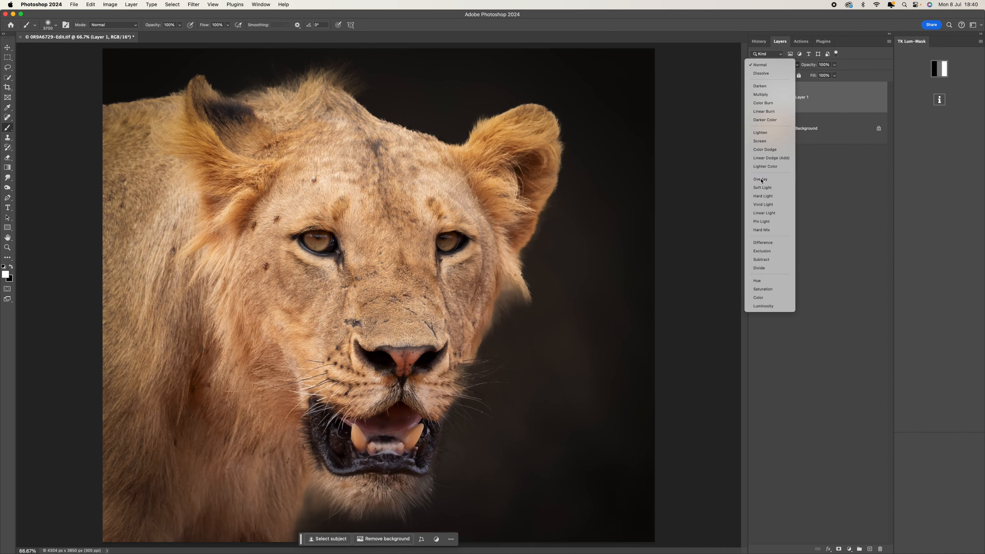
left_click(762, 180)
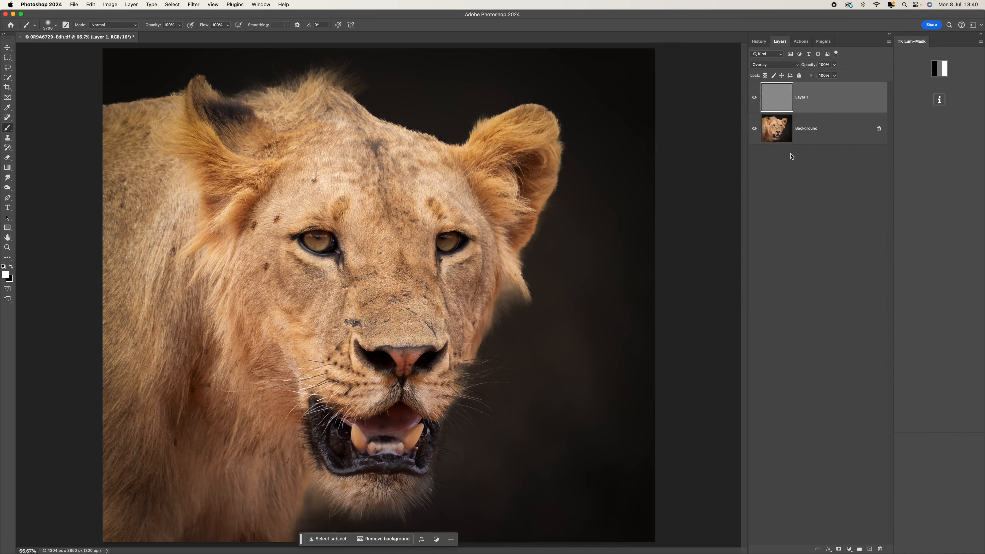
Set up the Burn tool with the Highlights range and an exposure of 51%
left_click(7, 188)
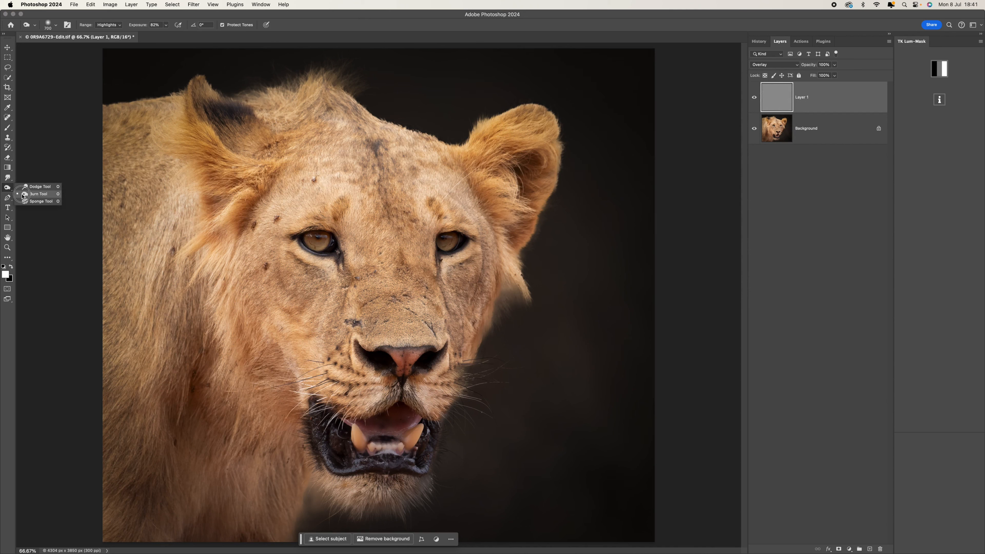
left_click(23, 196)
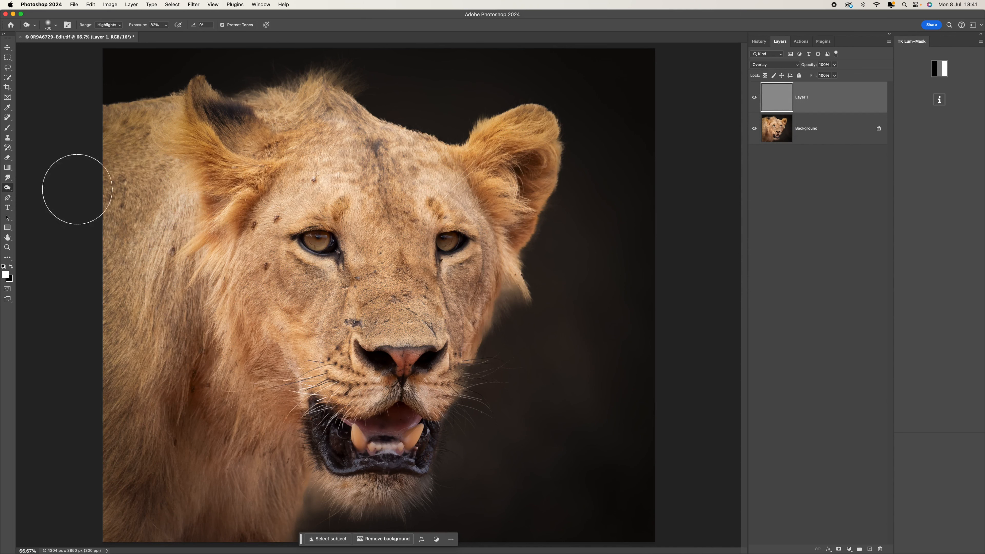
left_click(111, 25)
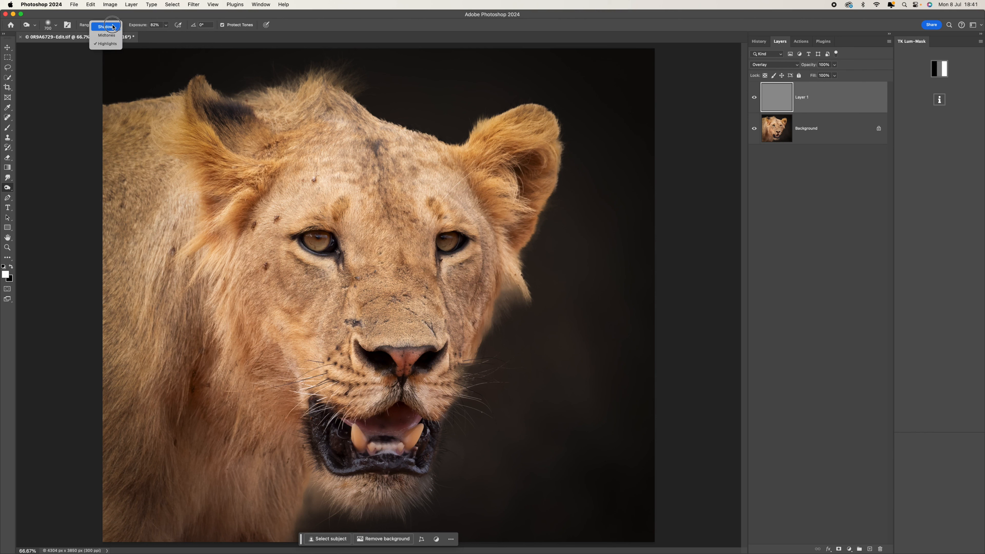
left_click(105, 43)
left_click(166, 25)
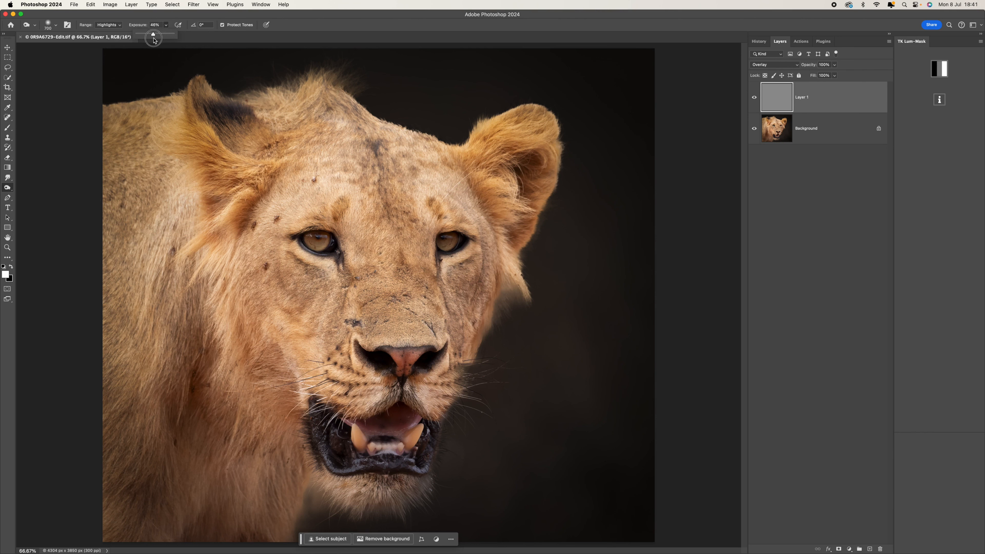
Burn the background at the lower right of the lion on the gray layer, varying the brush size to fit
mouse_move(611, 449)
left_mouse_down()
mouse_move(582, 417)
mouse_move(585, 340)
mouse_move(532, 457)
mouse_move(466, 504)
mouse_move(497, 495)
left_mouse_up()
key("super+minus")
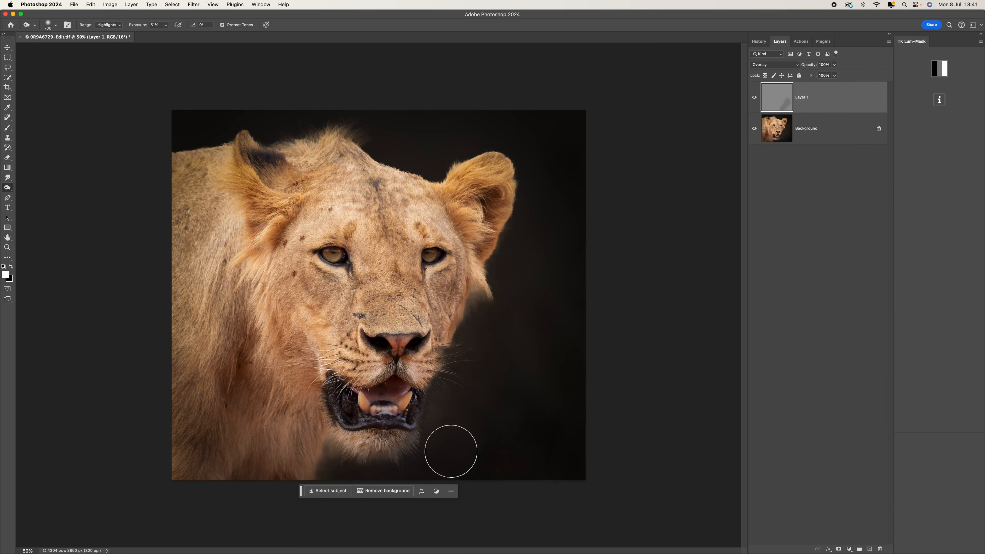
key("bracketleft")
key("bracketleft")
key("bracketleft")
key("bracketleft")
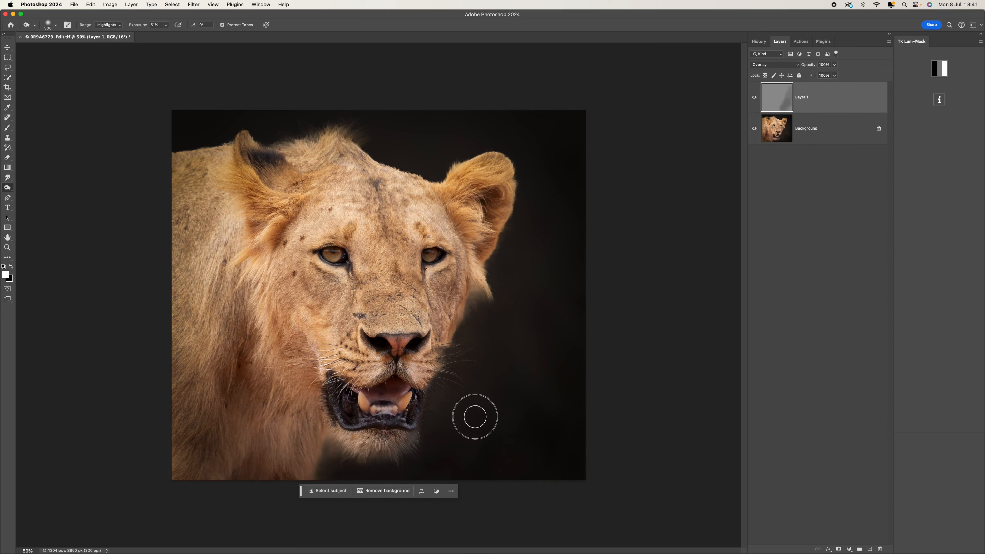
key("bracketright")
key("bracketright")
key("bracketright")
mouse_move(513, 396)
left_mouse_down()
mouse_move(517, 302)
mouse_move(551, 310)
mouse_move(523, 374)
mouse_move(427, 433)
mouse_move(448, 464)
mouse_move(514, 336)
mouse_move(534, 343)
left_mouse_up()
key("bracketleft")
key("bracketleft")
key("bracketleft")
key("bracketleft")
key("bracketright")
key("bracketright")
key("bracketright")
key("bracketright")
key("bracketright")
key("bracketright")
key("bracketright")
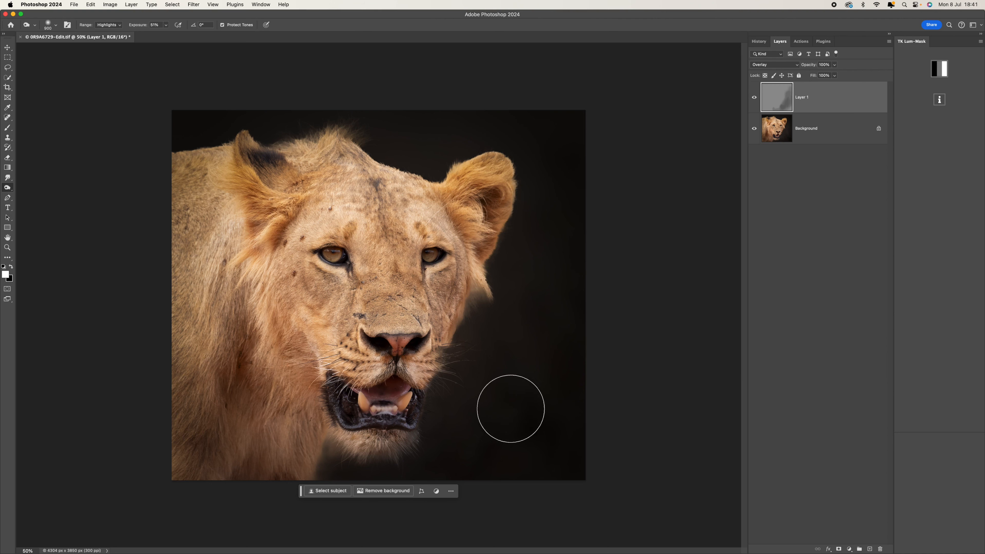
Burn the remaining background from above the head down around the lion's right-hand side with a resized brush
key("bracketleft")
key("bracketleft")
key("bracketleft")
key("bracketleft")
key("bracketleft")
left_click_drag(508, 104, 508, 104)
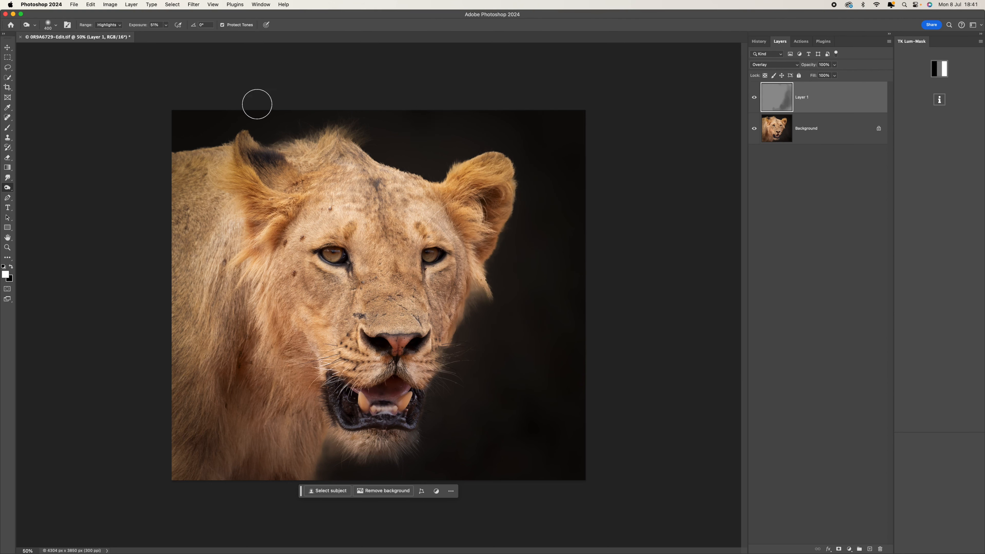
mouse_move(442, 138)
left_mouse_down()
mouse_move(534, 115)
mouse_move(545, 224)
mouse_move(508, 265)
mouse_move(521, 231)
mouse_move(498, 383)
mouse_move(516, 316)
mouse_move(467, 414)
mouse_move(477, 370)
mouse_move(469, 368)
mouse_move(483, 323)
mouse_move(470, 473)
mouse_move(511, 409)
mouse_move(563, 278)
mouse_move(557, 299)
mouse_move(538, 227)
mouse_move(511, 285)
mouse_move(515, 244)
mouse_move(514, 257)
mouse_move(587, 125)
mouse_move(559, 386)
mouse_move(536, 399)
left_mouse_up()
key("]")
key("]")
mouse_move(474, 428)
left_mouse_down()
mouse_move(472, 410)
mouse_move(459, 411)
mouse_move(470, 374)
mouse_move(515, 330)
mouse_move(501, 314)
mouse_move(541, 355)
mouse_move(472, 431)
mouse_move(363, 473)
mouse_move(455, 392)
mouse_move(461, 334)
mouse_move(519, 273)
mouse_move(550, 141)
mouse_move(549, 400)
mouse_move(575, 451)
mouse_move(462, 49)
mouse_move(444, 57)
left_mouse_up()
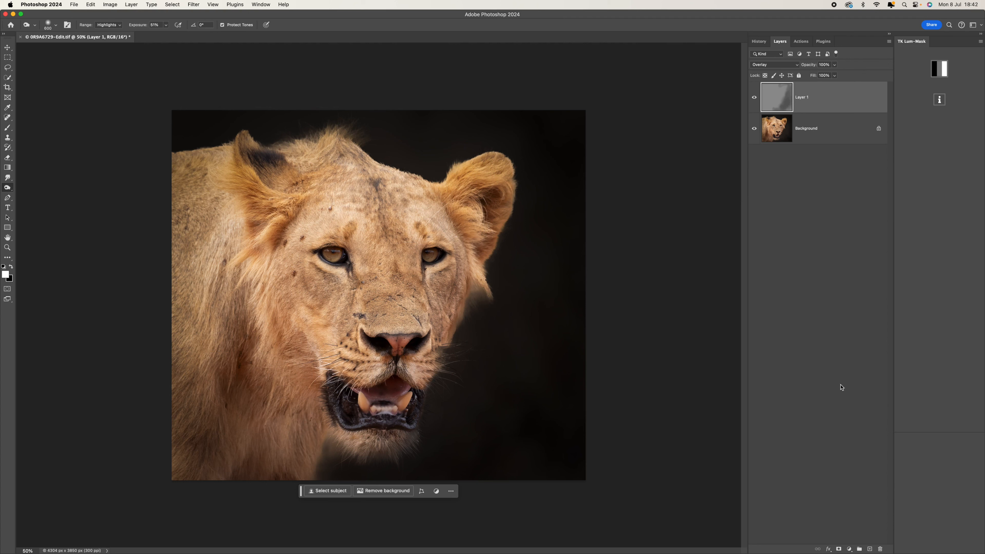
Add a Levels adjustment layer with the midtones set to 0.80
left_click(848, 549)
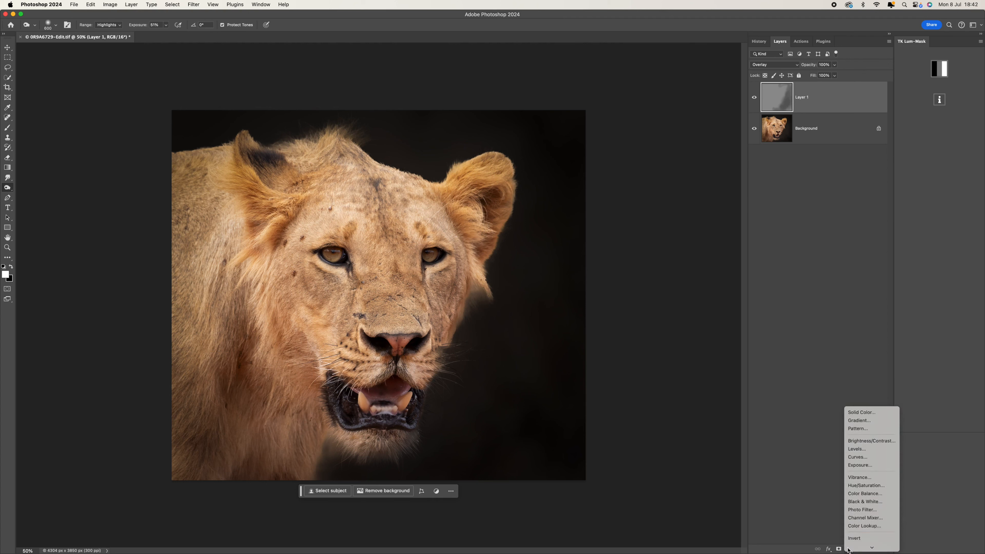
left_click(889, 426)
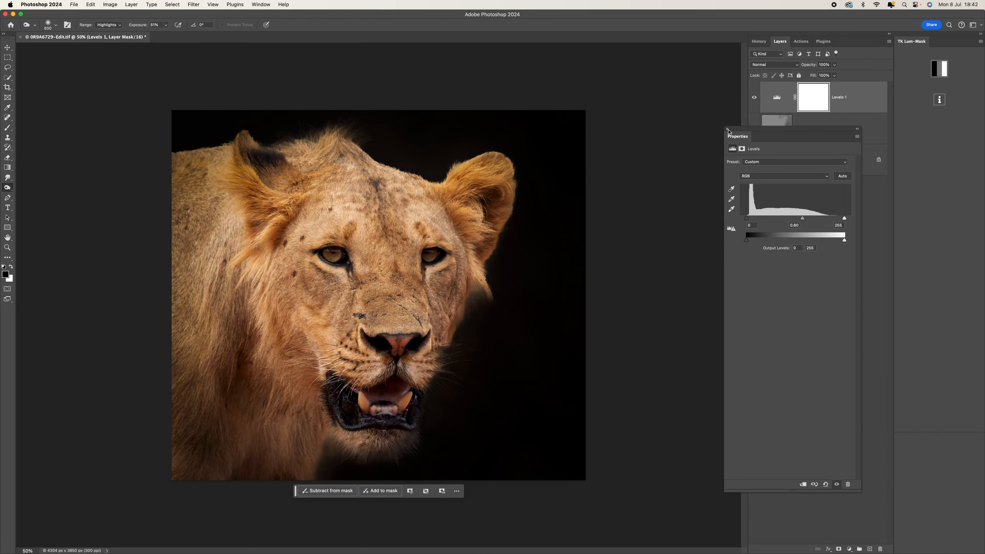
left_click(728, 129)
Add a Curves adjustment layer that brightens the midtones by raising input 108 to about output 135
left_click(850, 549)
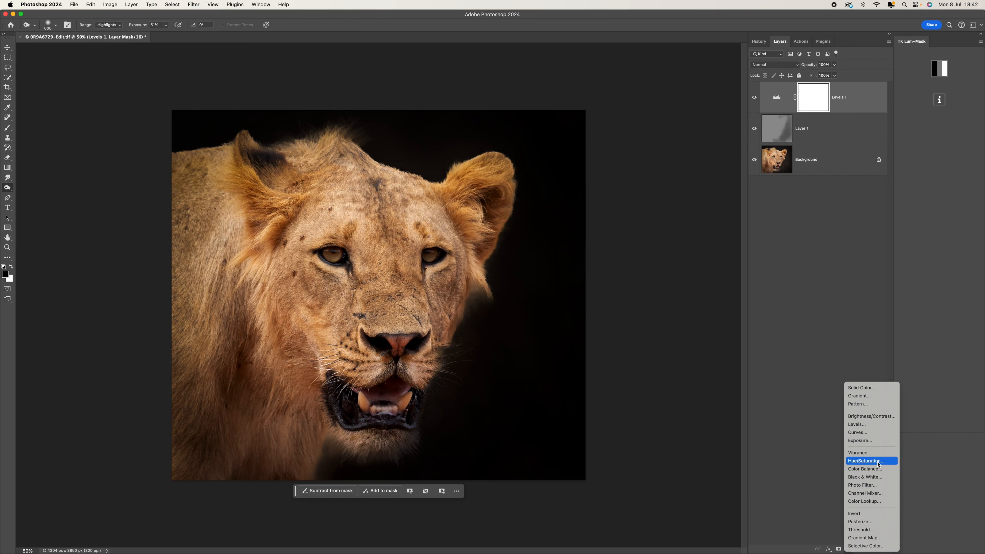
left_click(877, 437)
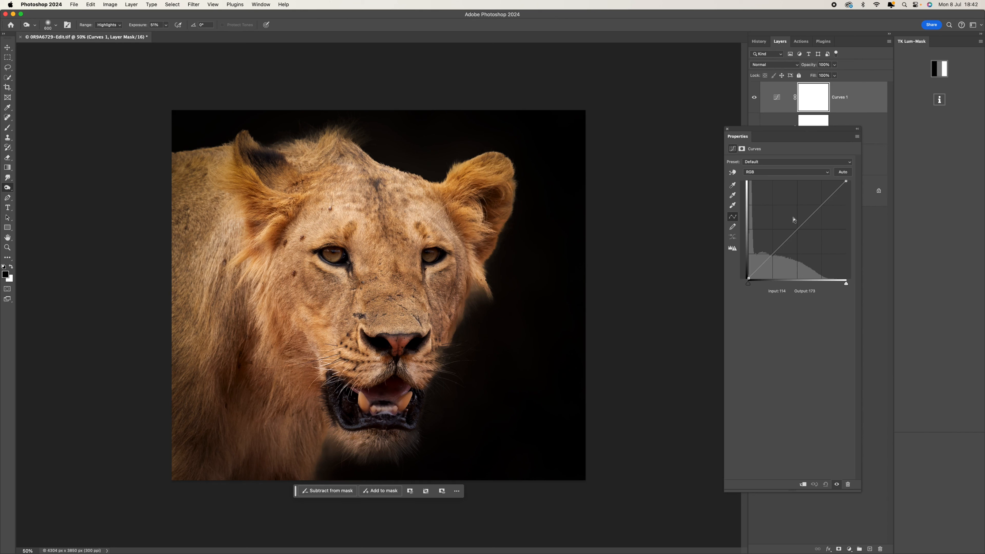
mouse_move(796, 230)
left_mouse_down()
mouse_move(796, 220)
mouse_move(790, 226)
left_mouse_up()
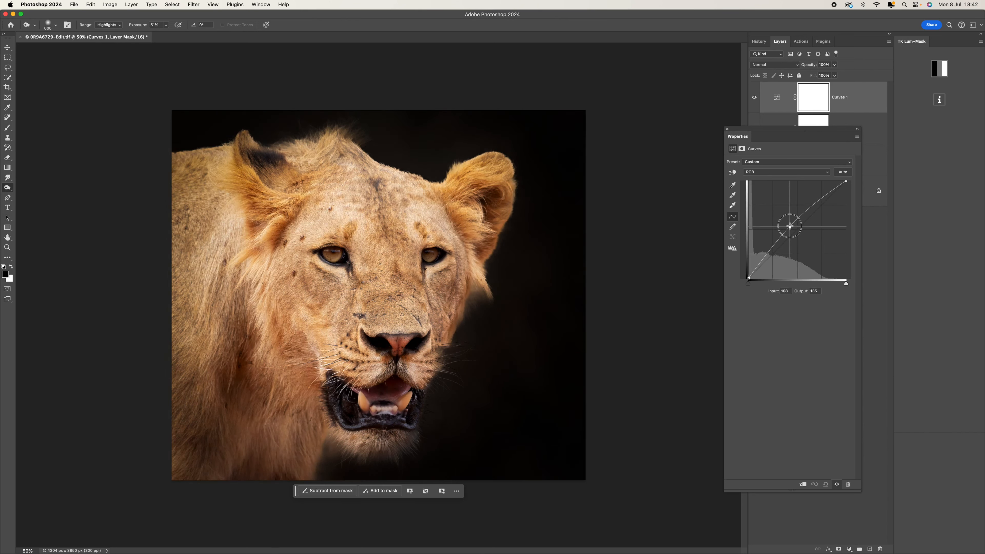
left_click(728, 130)
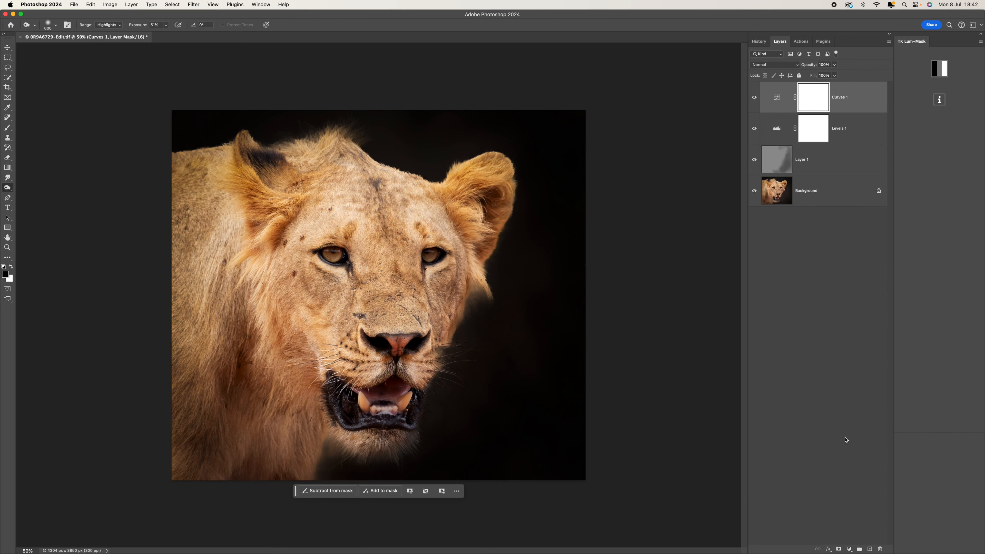
Add a second Curves adjustment layer that darkens the midtones from input 128 to output 112
left_click(849, 549)
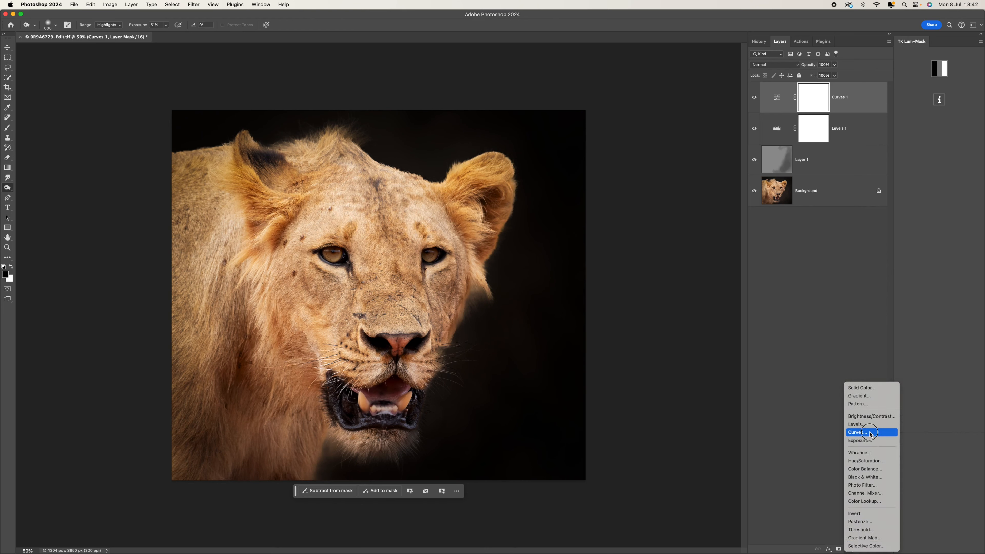
left_click(865, 439)
left_click_drag(796, 230, 798, 235)
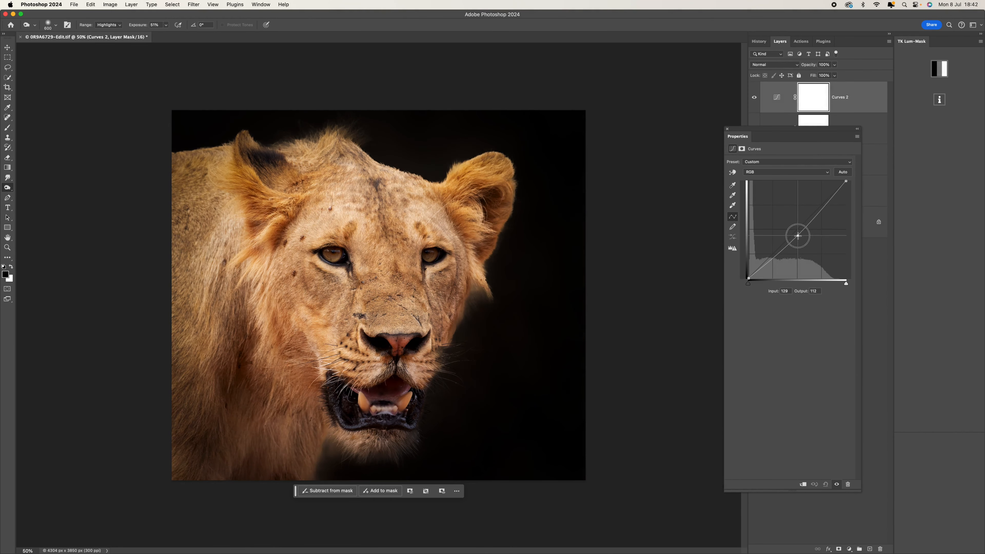
left_click(728, 129)
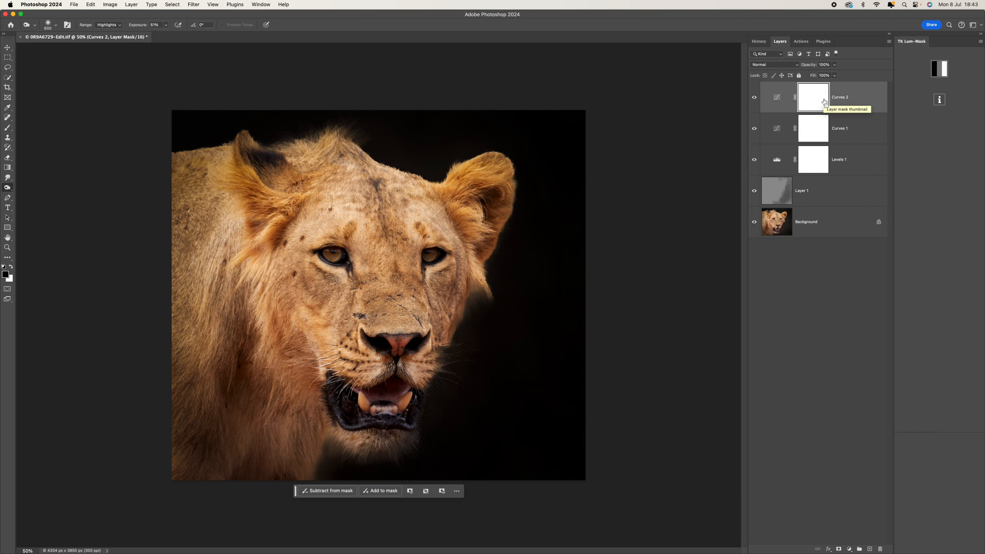
Invert the masks of both Curves layers to black, finishing with the brightening layer's mask active
key("super+i")
left_click(817, 131)
key("super+i")
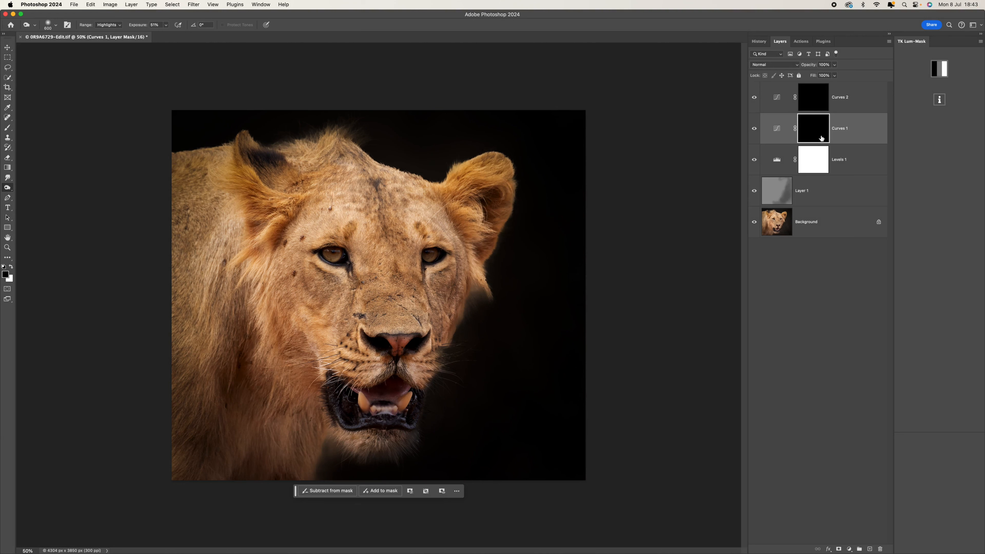
Set up the Brush tool with a Soft Round tip at 0% hardness and a size of 200 px
left_click(6, 128)
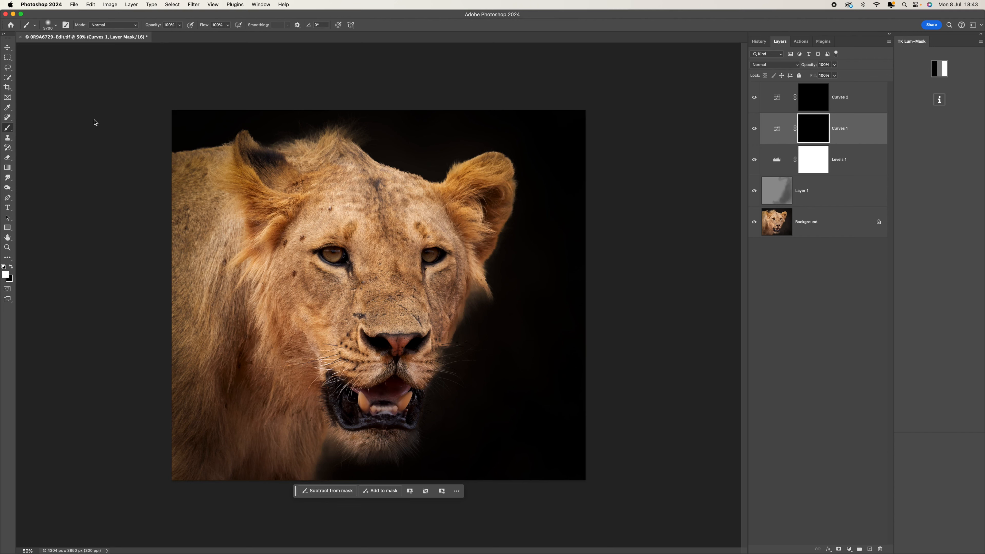
left_click(56, 27)
left_click(60, 48)
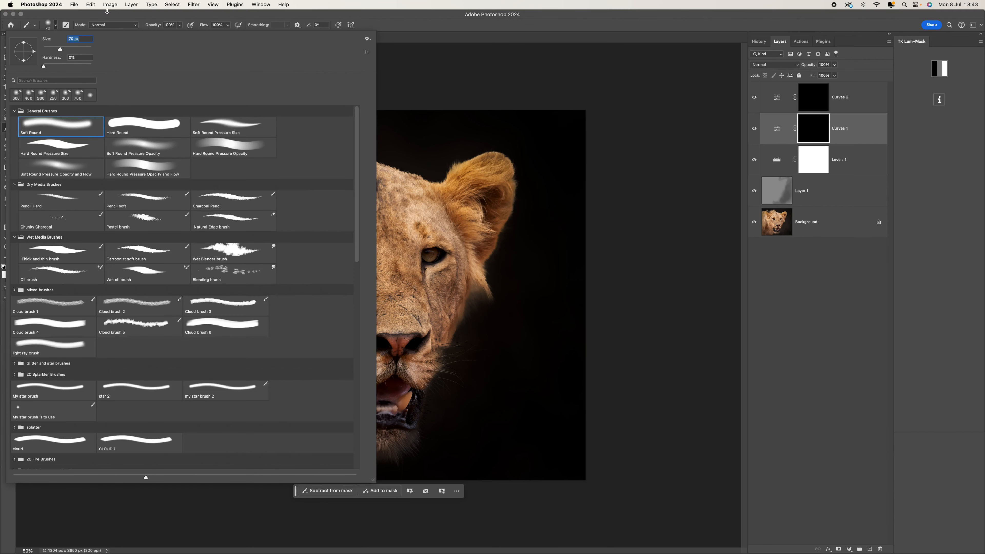
left_click(107, 20)
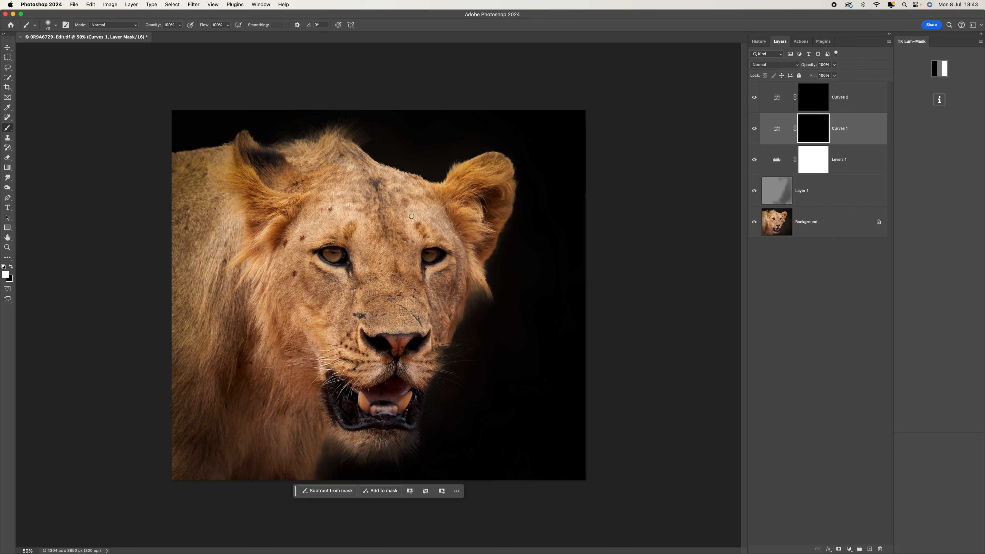
key("bracketright")
key("bracketright")
key("bracketright")
Undo a trial stroke on the neck fur and reduce the brush to 58% opacity and 51% flow
mouse_move(277, 222)
left_mouse_down()
mouse_move(227, 262)
mouse_move(279, 219)
mouse_move(247, 274)
mouse_move(256, 265)
mouse_move(253, 302)
mouse_move(263, 272)
mouse_move(251, 363)
mouse_move(262, 320)
mouse_move(258, 345)
left_mouse_up()
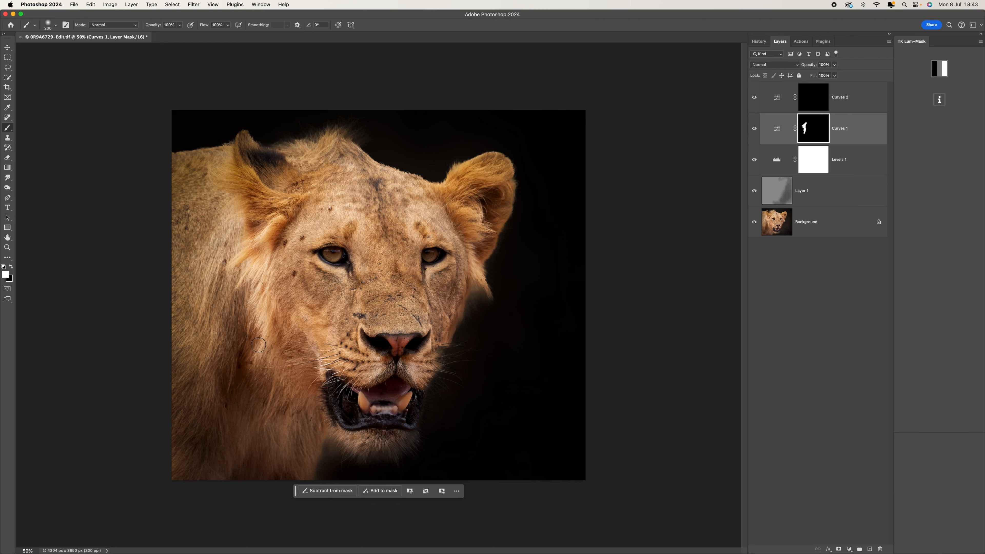
key("super+z")
left_click(228, 26)
left_click(180, 25)
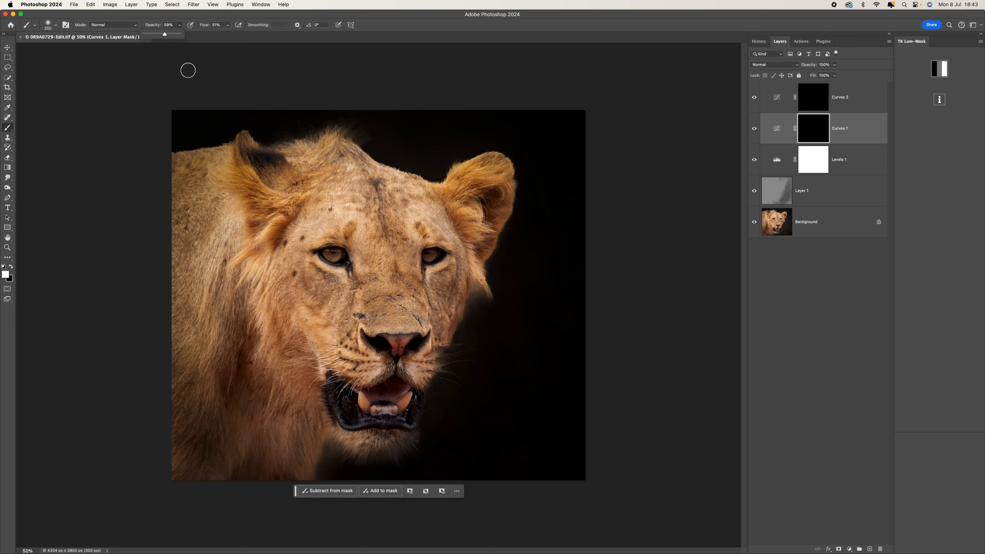
Paint white on the Curves 1 mask over the lighter fur of the neck, cheeks, forehead and face, varying the brush size
mouse_move(266, 228)
left_mouse_down()
mouse_move(232, 265)
mouse_move(263, 235)
mouse_move(245, 203)
mouse_move(236, 236)
mouse_move(207, 261)
mouse_move(216, 232)
mouse_move(220, 262)
mouse_move(227, 230)
mouse_move(217, 272)
mouse_move(232, 240)
mouse_move(216, 167)
mouse_move(230, 138)
mouse_move(257, 181)
mouse_move(255, 203)
mouse_move(269, 212)
mouse_move(309, 178)
mouse_move(282, 212)
mouse_move(255, 304)
mouse_move(256, 381)
mouse_move(287, 408)
mouse_move(305, 403)
mouse_move(279, 419)
mouse_move(278, 381)
mouse_move(301, 361)
mouse_move(320, 364)
mouse_move(336, 311)
left_mouse_up()
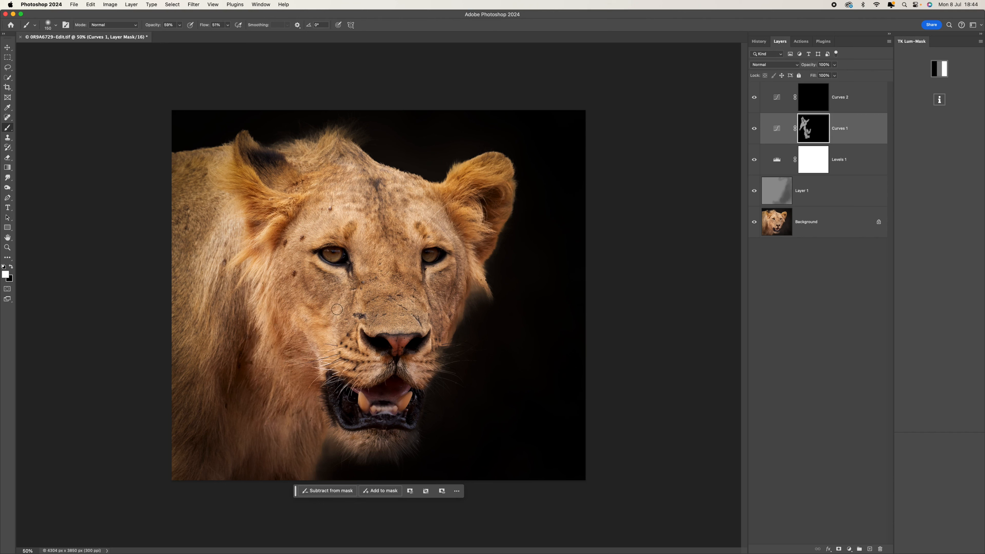
mouse_move(351, 216)
left_mouse_down()
mouse_move(284, 243)
mouse_move(375, 181)
mouse_move(352, 194)
mouse_move(320, 149)
mouse_move(306, 154)
mouse_move(311, 142)
mouse_move(286, 150)
left_mouse_up()
key("bracketleft")
key("bracketleft")
key("bracketright")
mouse_move(422, 213)
left_mouse_down()
mouse_move(407, 214)
mouse_move(415, 239)
mouse_move(436, 221)
mouse_move(468, 260)
mouse_move(438, 264)
mouse_move(475, 227)
mouse_move(477, 187)
mouse_move(504, 178)
mouse_move(501, 223)
mouse_move(438, 363)
mouse_move(370, 425)
mouse_move(363, 450)
mouse_move(367, 441)
mouse_move(395, 449)
mouse_move(403, 434)
mouse_move(347, 440)
mouse_move(384, 443)
mouse_move(434, 345)
left_mouse_up()
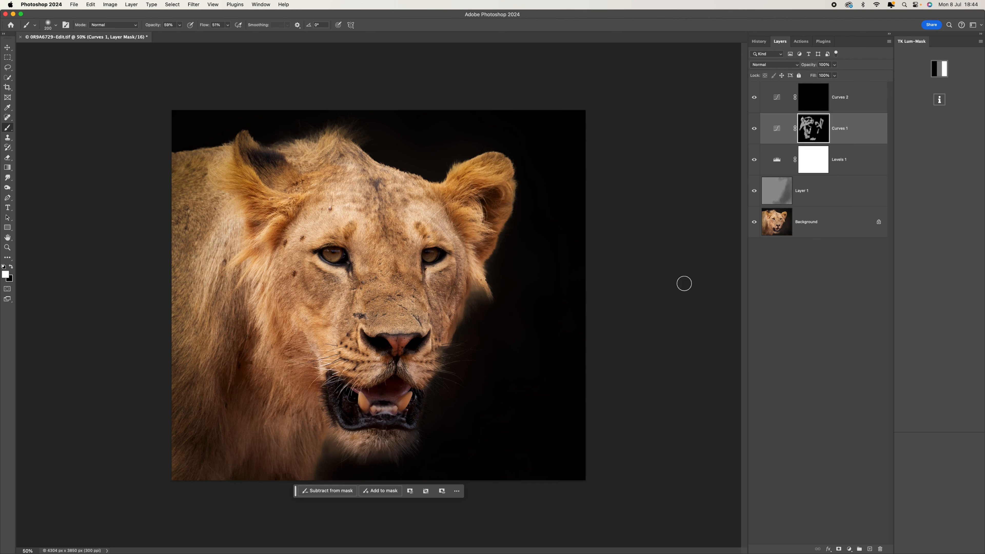
Paint white on the Curves 2 mask with a smaller brush over dark markings on the forehead, ears and face
left_click(821, 97)
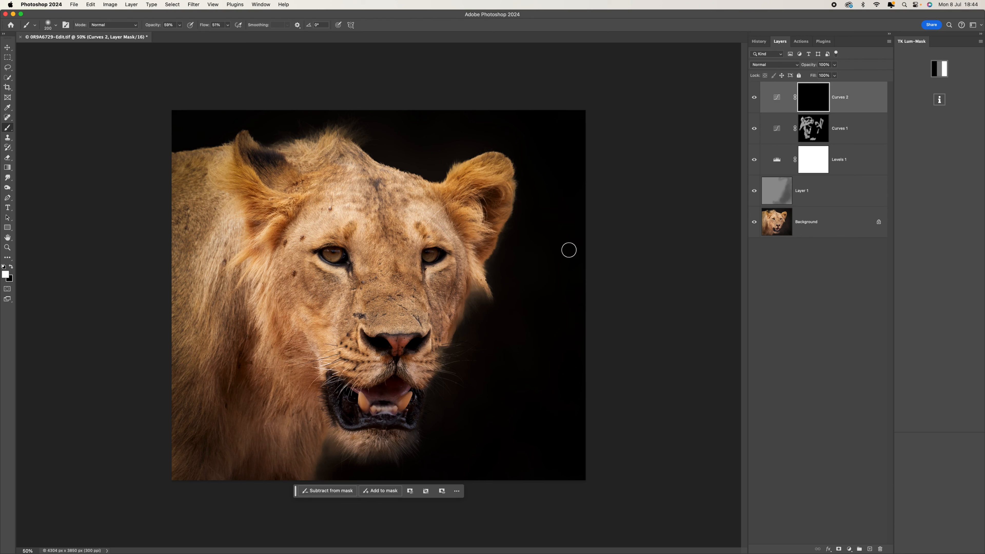
key("bracketleft")
key("bracketleft")
key("bracketleft")
left_click(376, 185)
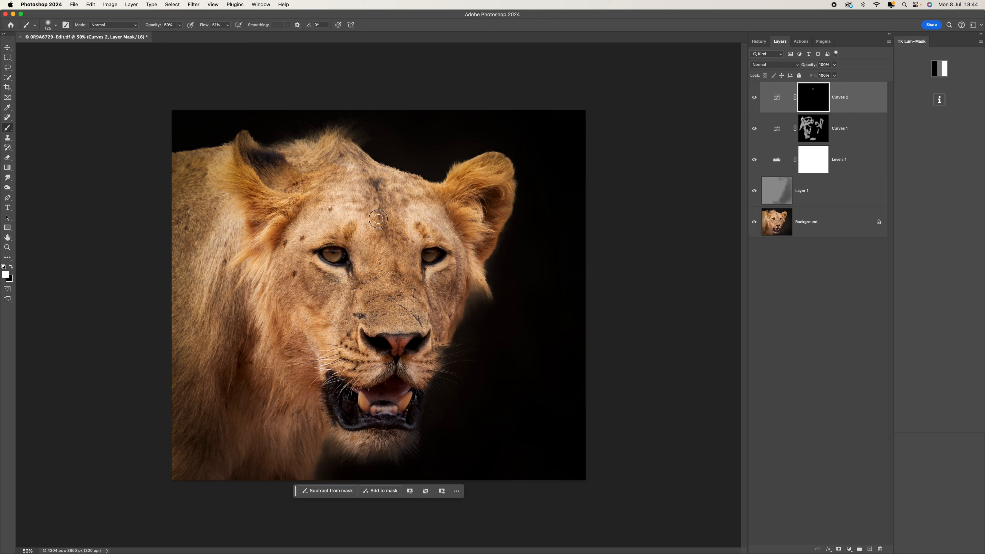
left_click_drag(246, 143, 250, 172)
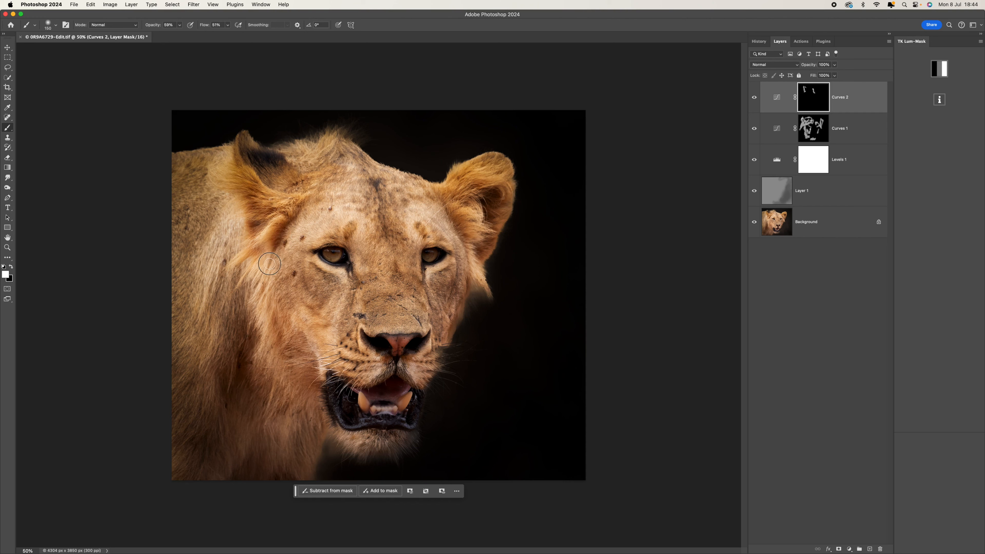
left_click_drag(344, 151, 368, 168)
mouse_move(493, 193)
left_mouse_down()
mouse_move(493, 253)
mouse_move(485, 257)
mouse_move(507, 165)
mouse_move(476, 166)
left_mouse_up()
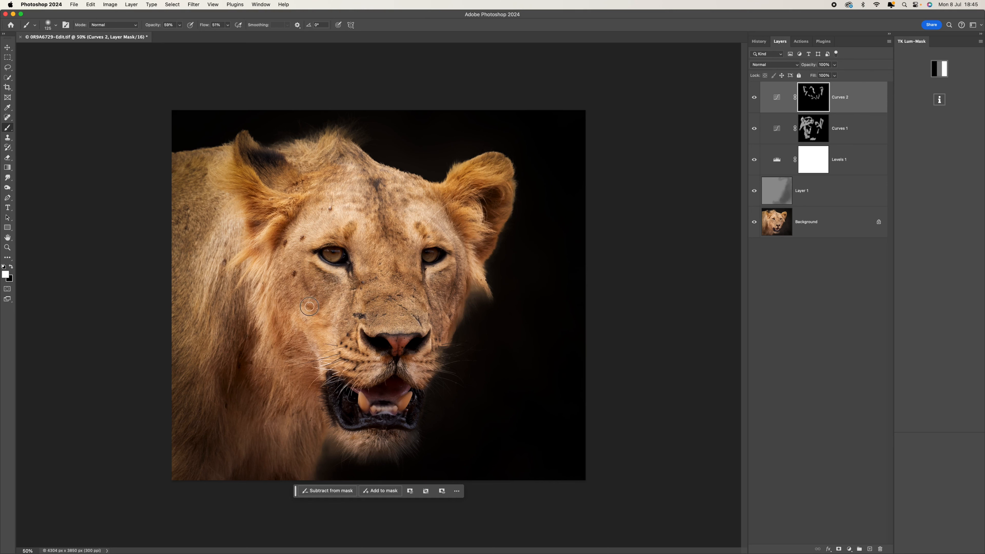
Darken the lion's body, outer head edges and chin on the Curves 2 mask with a 300 px brush, and compare both Curves layers' effect
key("bracketright")
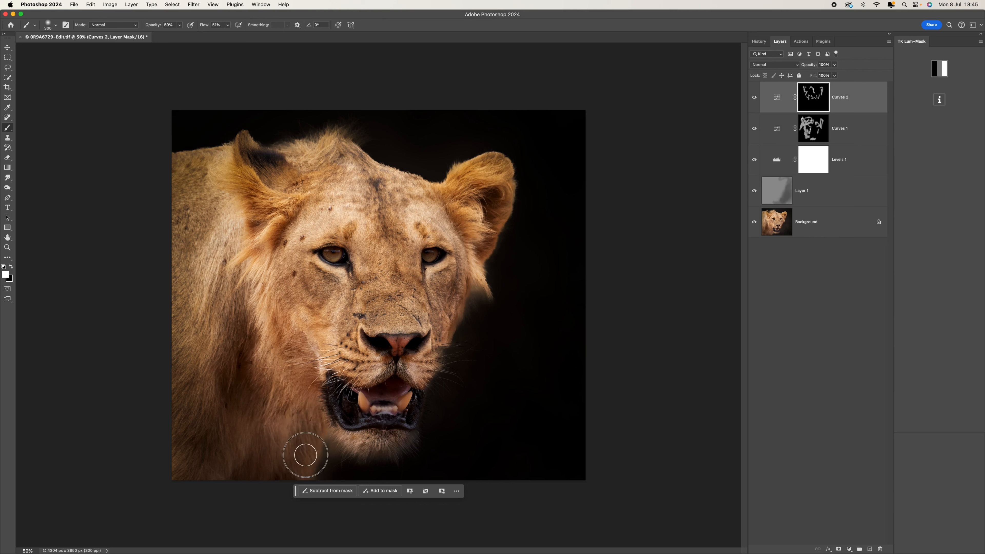
mouse_move(201, 373)
left_mouse_down()
mouse_move(243, 147)
mouse_move(297, 155)
mouse_move(294, 140)
mouse_move(276, 146)
mouse_move(288, 139)
left_mouse_up()
mouse_move(532, 227)
left_mouse_down()
mouse_move(477, 297)
mouse_move(480, 322)
left_mouse_up()
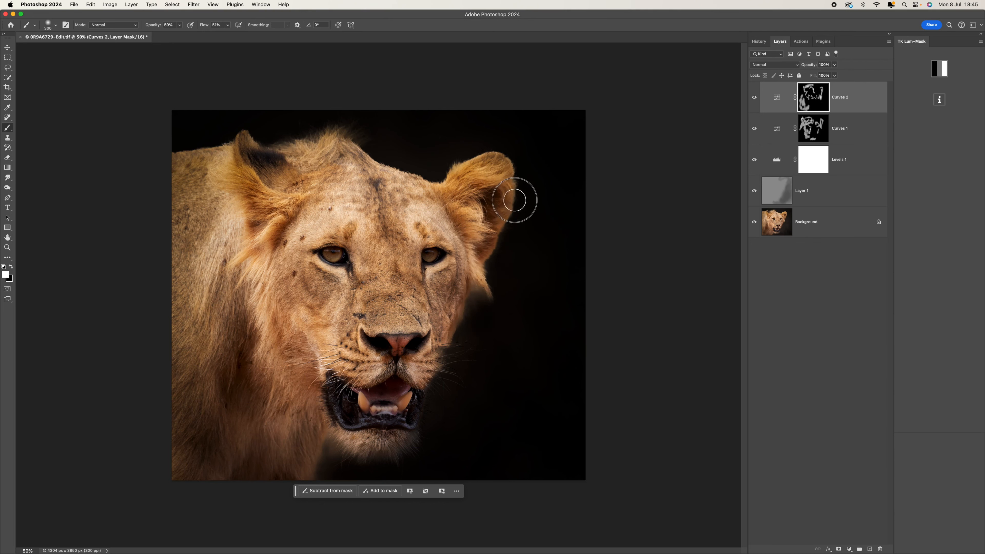
mouse_move(413, 425)
left_mouse_down()
mouse_move(439, 370)
mouse_move(399, 458)
left_mouse_up()
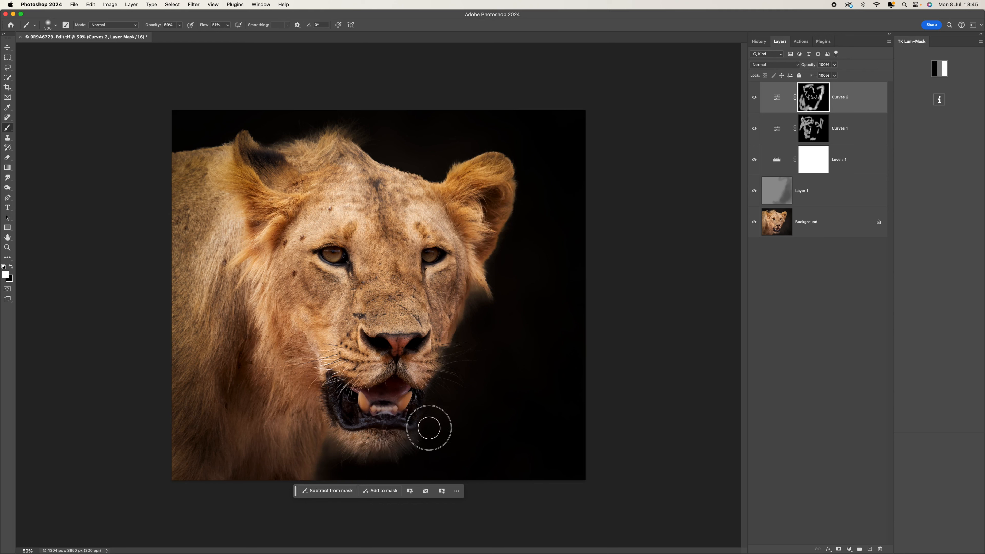
key("bracketleft")
key("bracketleft")
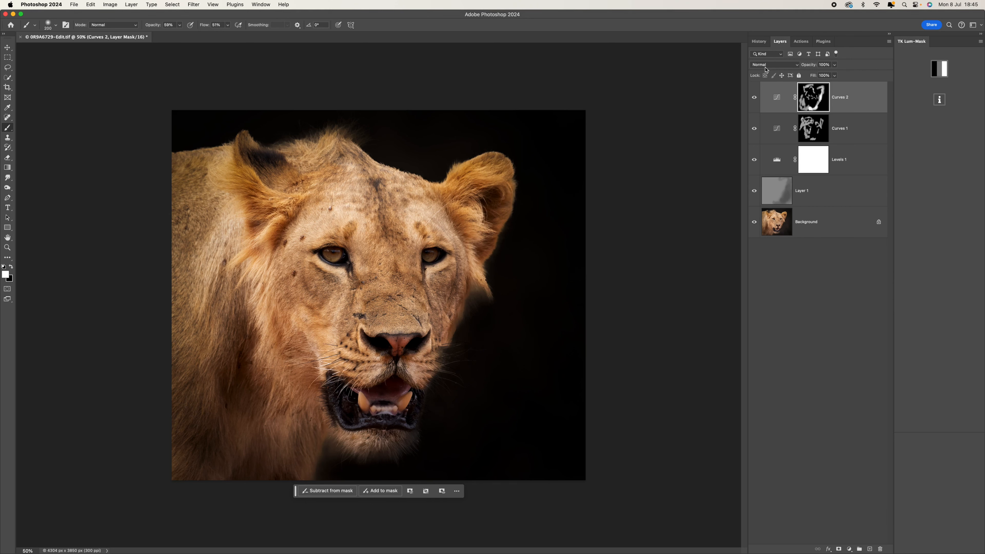
left_click(754, 100)
left_click(755, 133)
Add a third Curves adjustment layer with the white point's output strongly lowered to darken the whole image, and make black the foreground colour
left_click(850, 549)
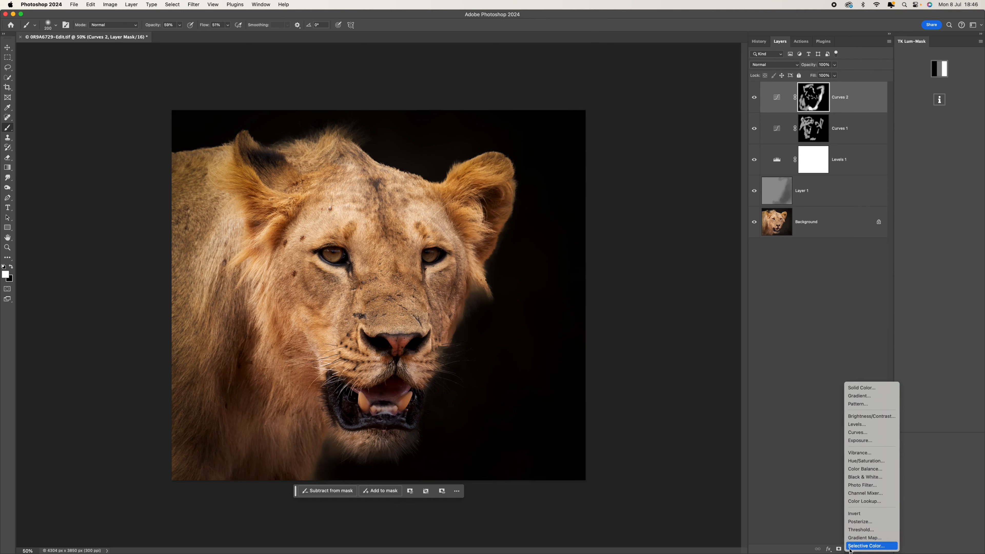
left_click(866, 434)
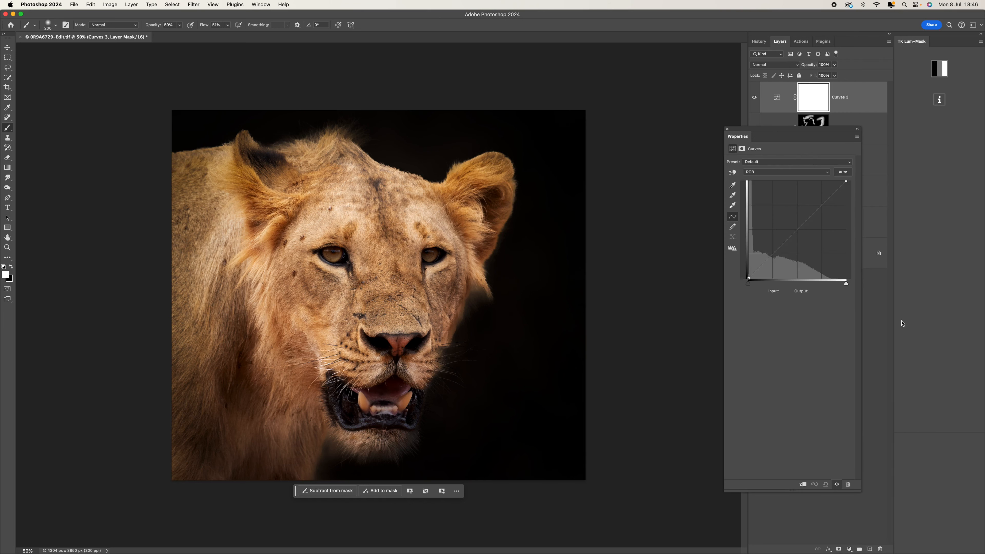
left_click(846, 181)
left_click_drag(850, 181, 857, 234)
left_click(728, 130)
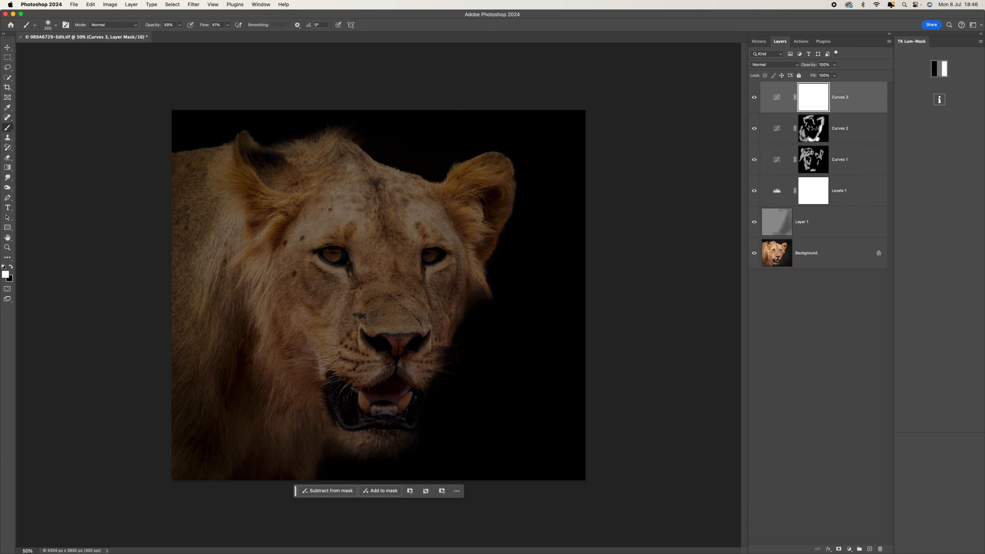
left_click(11, 267)
key("bracketleft")
key("bracketleft")
left_click_drag(389, 220, 378, 177)
key("bracketright")
mouse_move(385, 227)
left_mouse_down()
mouse_move(433, 254)
mouse_move(430, 235)
mouse_move(422, 231)
mouse_move(459, 261)
left_mouse_up()
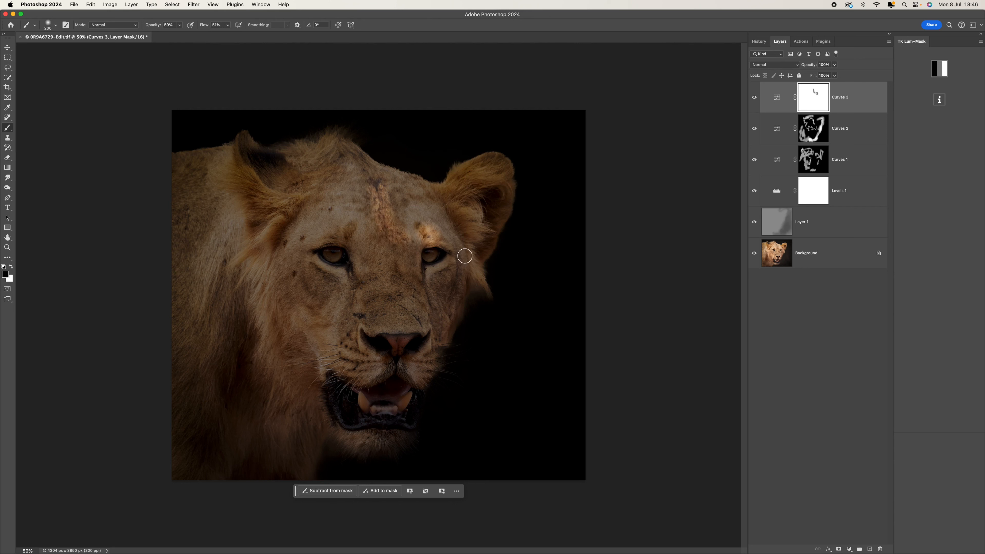
key("super+z")
key("super+z")
Paint black at 17% opacity and 28% flow on the Curves 3 mask over the neck fur behind the left-hand ear and the chin
left_click_drag(228, 24, 168, 40)
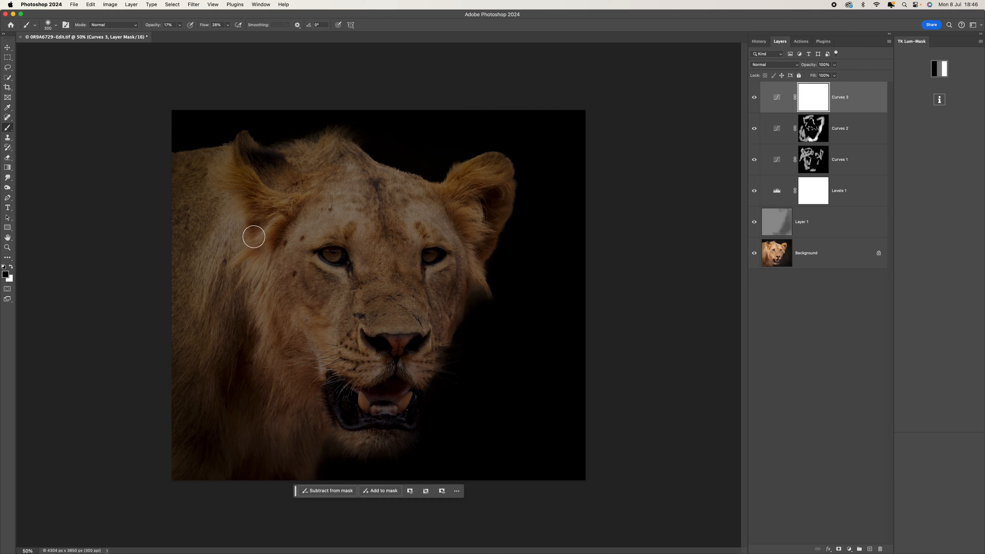
key("bracketright")
key("bracketright")
mouse_move(235, 254)
left_mouse_down()
mouse_move(278, 200)
mouse_move(234, 182)
mouse_move(225, 156)
left_mouse_up()
mouse_move(234, 192)
left_mouse_down()
mouse_move(250, 198)
mouse_move(213, 273)
mouse_move(212, 263)
left_mouse_up()
key("bracketright")
key("bracketright")
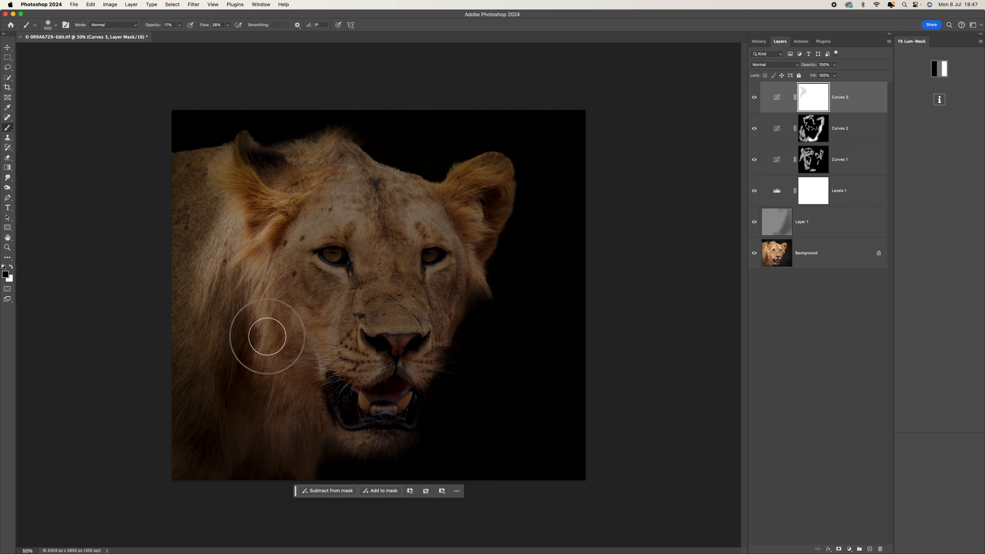
mouse_move(384, 440)
left_mouse_down()
mouse_move(407, 426)
mouse_move(394, 443)
mouse_move(401, 403)
left_mouse_up()
Raise the brush flow to 47% and lighten the lower neck fur on the Curves 3 mask with a 300 px brush
key("bracketleft")
key("bracketleft")
left_click(228, 25)
left_click_drag(226, 34, 234, 36)
mouse_move(302, 443)
left_mouse_down()
mouse_move(279, 370)
mouse_move(279, 452)
mouse_move(271, 423)
mouse_move(261, 305)
mouse_move(254, 342)
left_mouse_up()
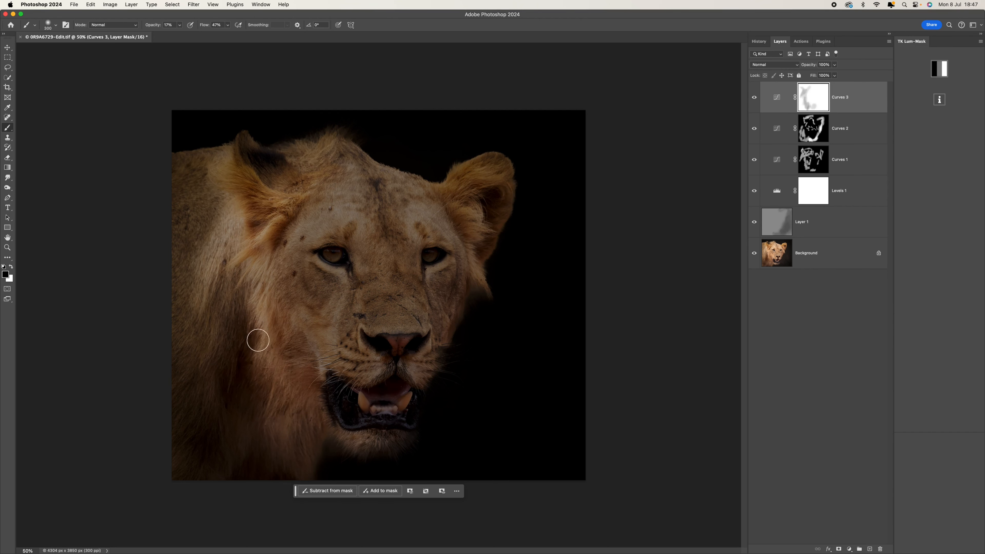
Raise the brush opacity and bring light back to the crown, left-hand ear and forehead, enlarging the brush to 700 px
left_click(179, 26)
left_click_drag(179, 34, 184, 35)
mouse_move(321, 137)
left_mouse_down()
mouse_move(323, 159)
mouse_move(304, 145)
mouse_move(266, 174)
mouse_move(234, 176)
left_mouse_up()
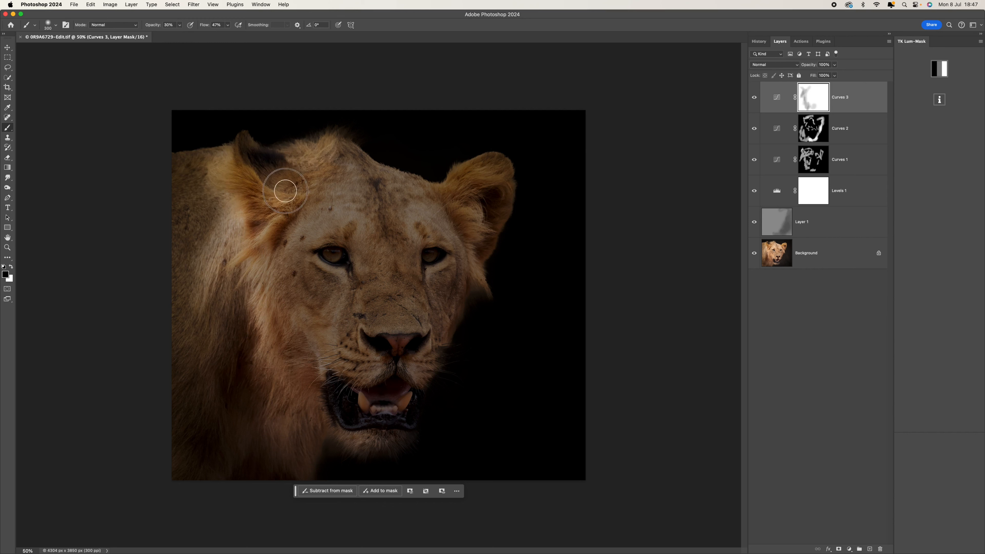
key("bracketright")
key("bracketright")
key("bracketright")
key("bracketright")
left_click_drag(332, 205, 329, 222)
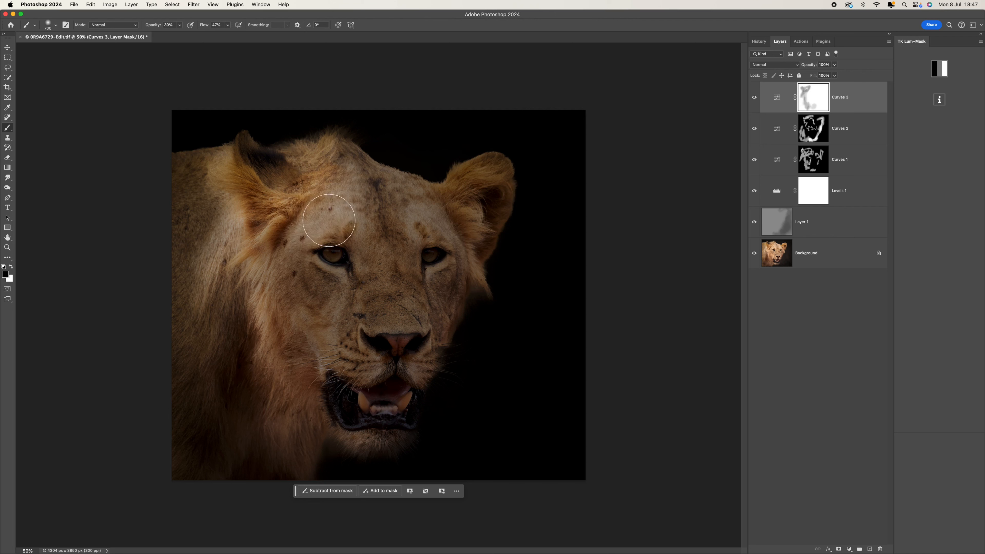
left_click_drag(318, 257, 316, 290)
Bring light back to the cheek, eye areas and nose on the Curves 3 mask with progressively smaller brushes
key("bracketleft")
key("bracketleft")
mouse_move(335, 257)
left_mouse_down()
mouse_move(309, 238)
mouse_move(316, 232)
mouse_move(298, 240)
mouse_move(295, 221)
mouse_move(326, 207)
mouse_move(336, 229)
mouse_move(361, 241)
mouse_move(321, 304)
mouse_move(318, 337)
mouse_move(310, 300)
mouse_move(289, 288)
mouse_move(320, 353)
left_mouse_up()
key("bracketleft")
key("bracketleft")
key("bracketleft")
left_click_drag(469, 249, 431, 255)
mouse_move(404, 347)
left_mouse_down()
mouse_move(340, 375)
mouse_move(353, 360)
mouse_move(343, 341)
mouse_move(329, 360)
mouse_move(400, 419)
mouse_move(386, 444)
mouse_move(393, 414)
mouse_move(354, 393)
mouse_move(430, 344)
mouse_move(441, 349)
mouse_move(417, 360)
left_mouse_up()
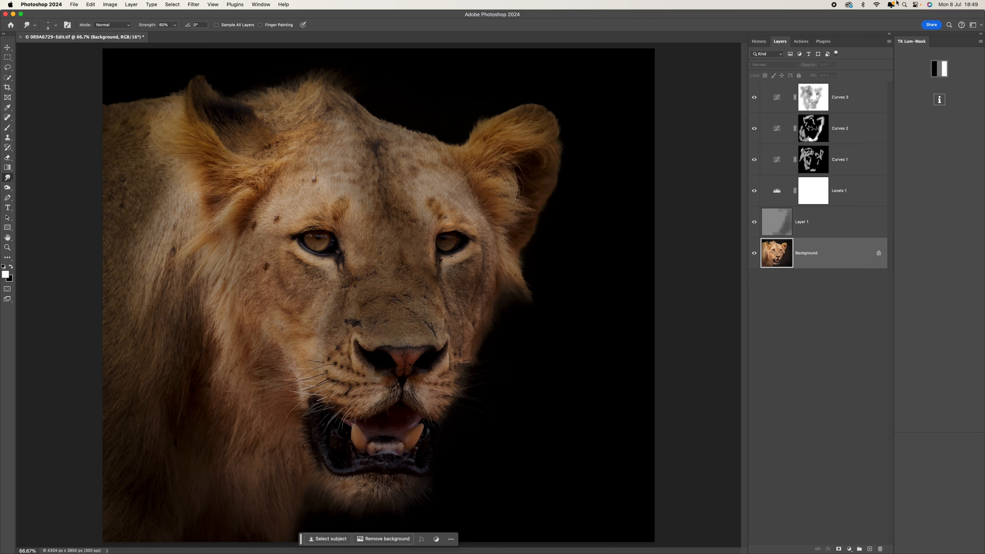
Add a Curves adjustment above Curves 3 and shape an S-curve with lowered shadows and raised midtones and highlights
left_click(853, 98)
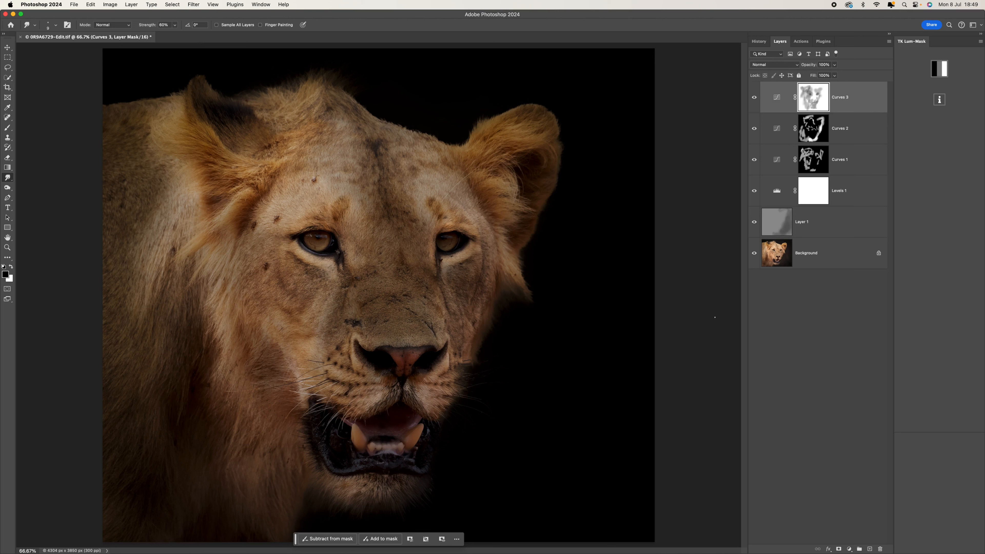
left_click(848, 550)
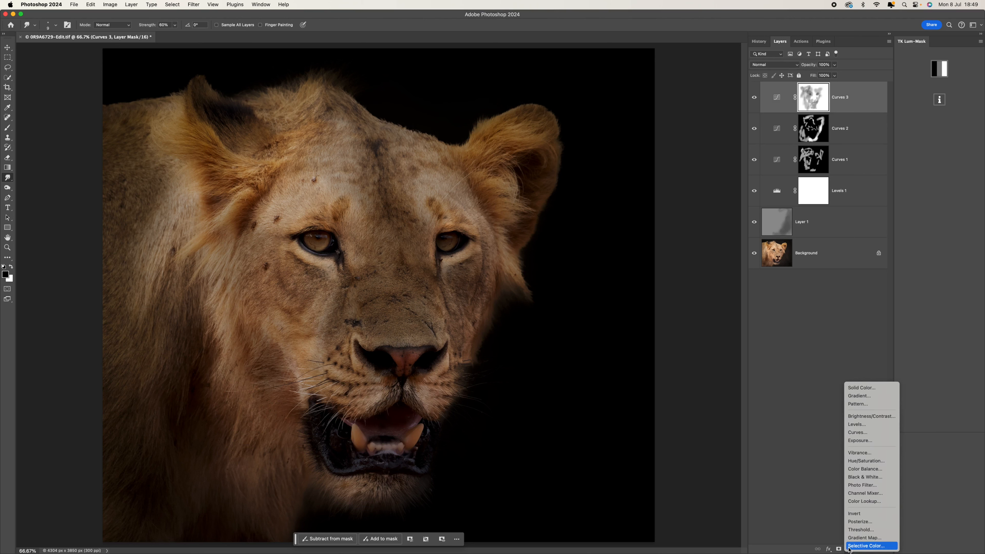
left_click(866, 435)
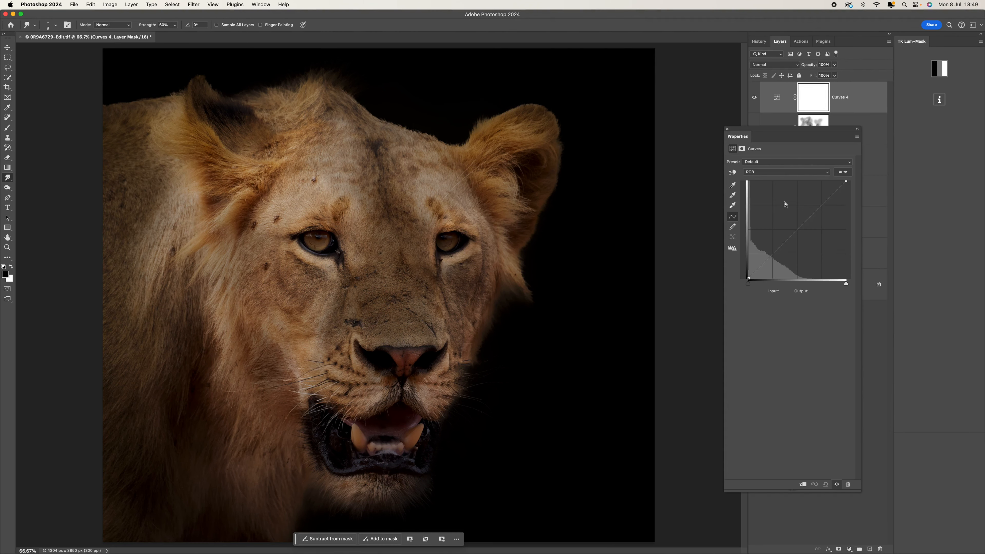
left_click(797, 228)
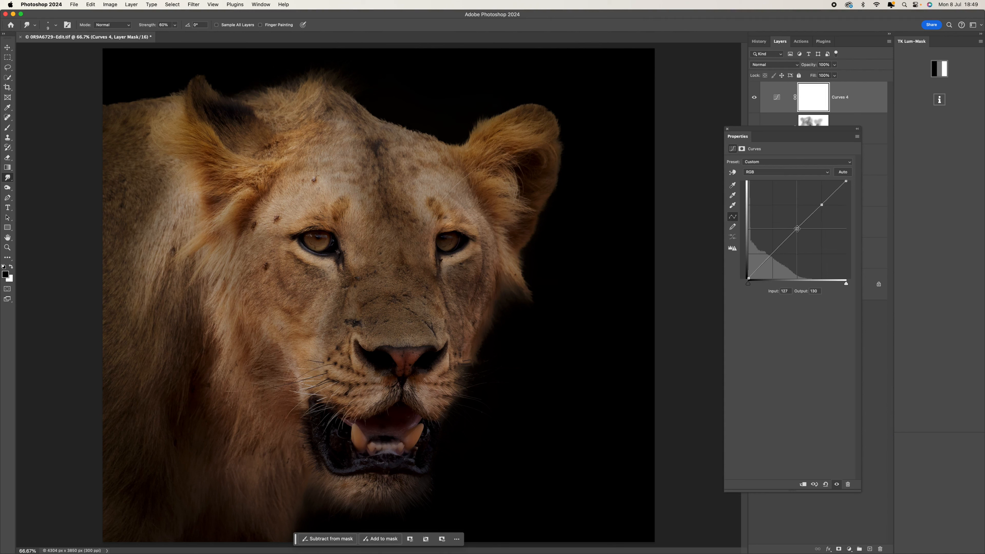
left_click(771, 253)
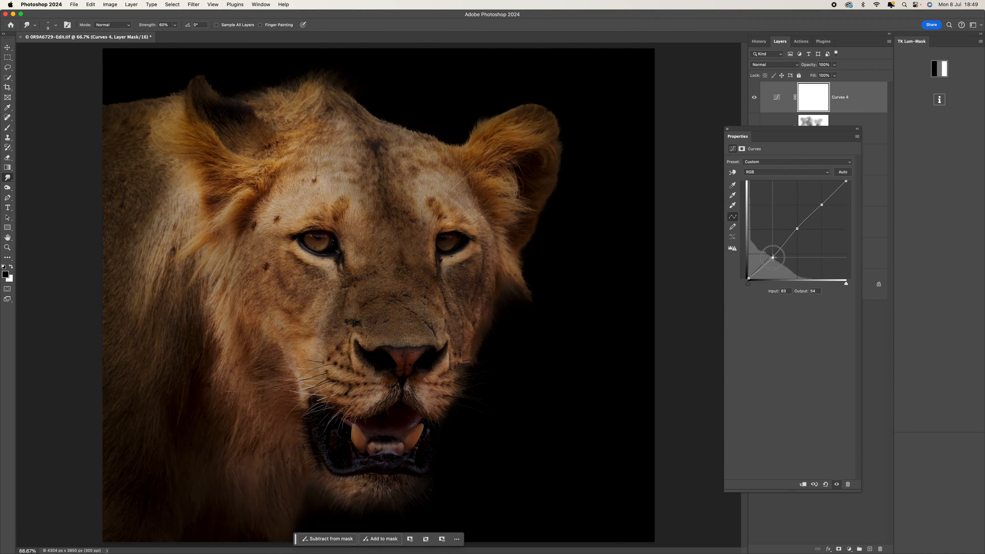
left_click_drag(819, 208, 794, 230)
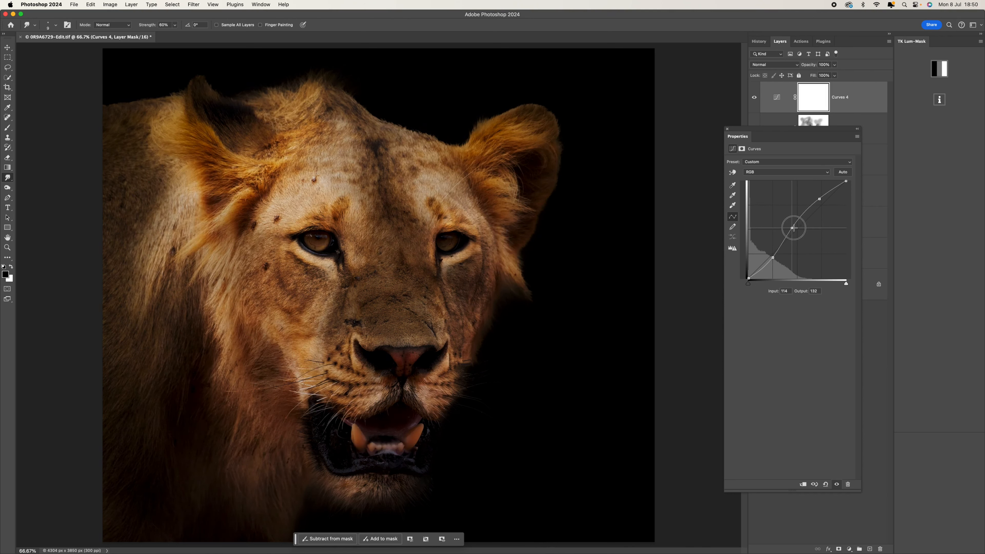
left_click_drag(794, 228, 793, 228)
left_click(728, 130)
Reduce the Curves 4 layer's opacity slightly and deselect the layer
left_click(837, 68)
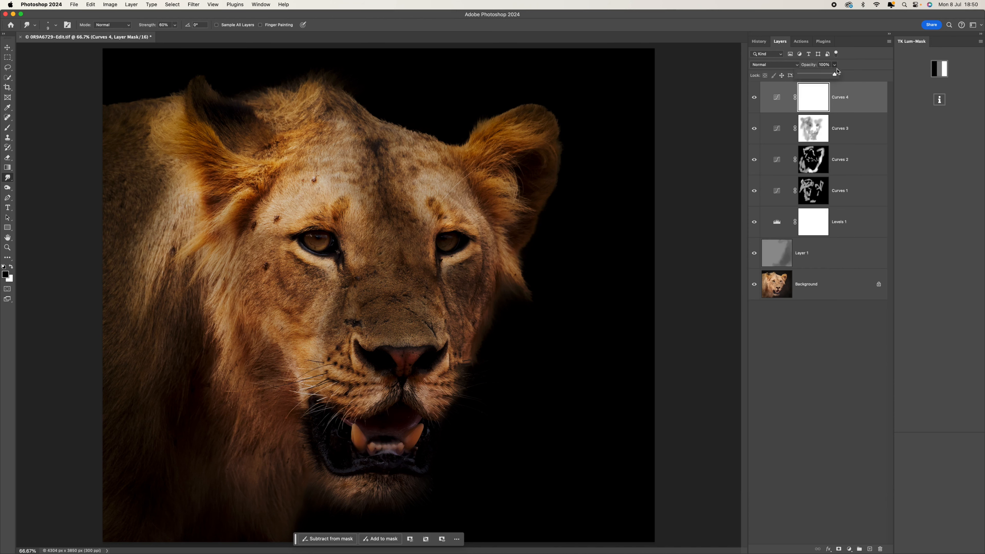
mouse_move(835, 76)
left_mouse_down()
mouse_move(815, 76)
mouse_move(828, 75)
left_mouse_up()
left_click(799, 355)
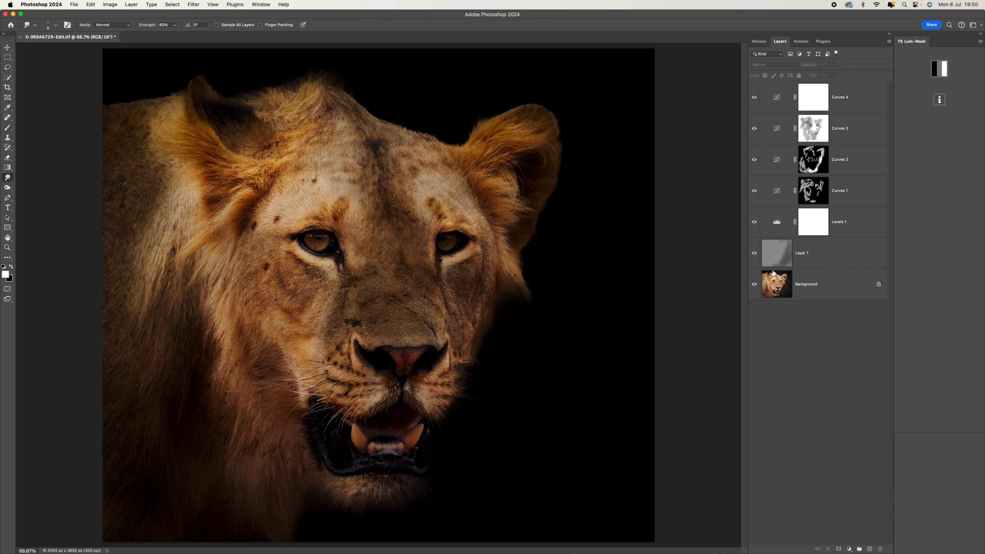
Add a Color Balance adjustment on top and shift its Shadows slightly toward cyan, magenta and blue
left_click(850, 548)
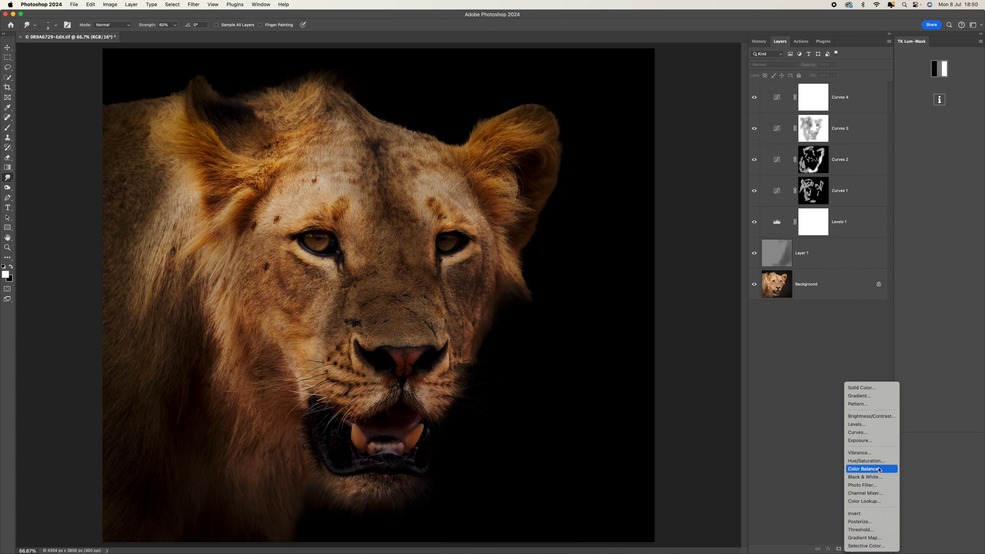
left_click(865, 468)
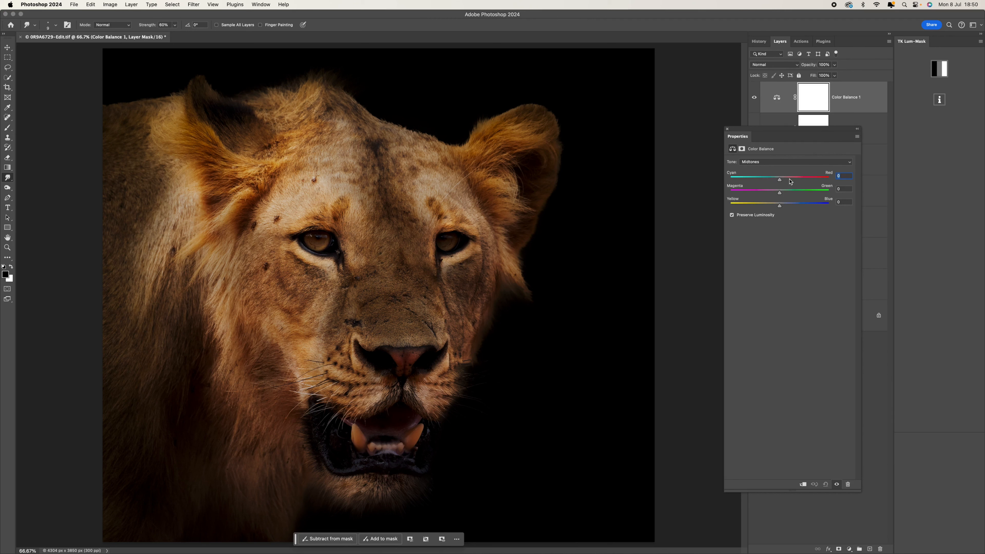
left_click(791, 162)
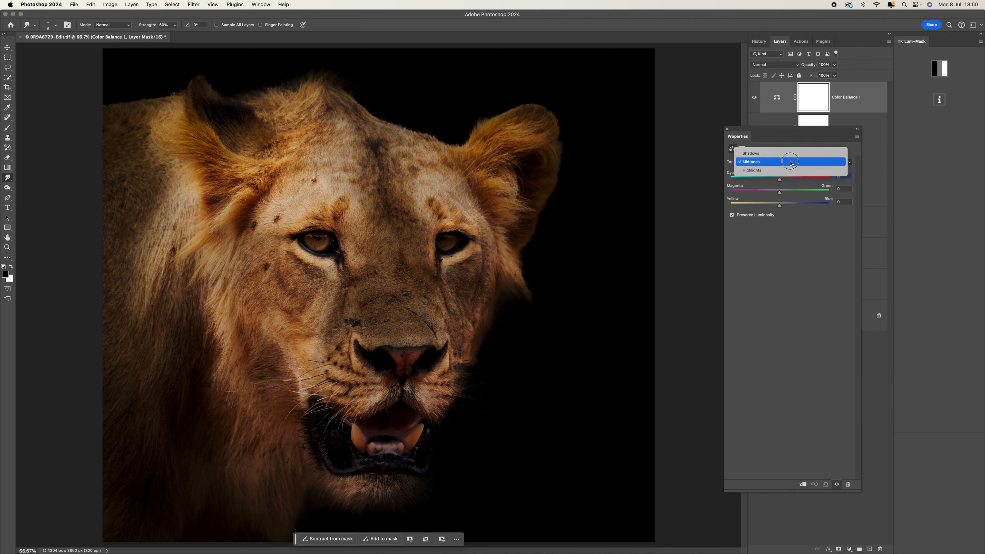
left_click(790, 153)
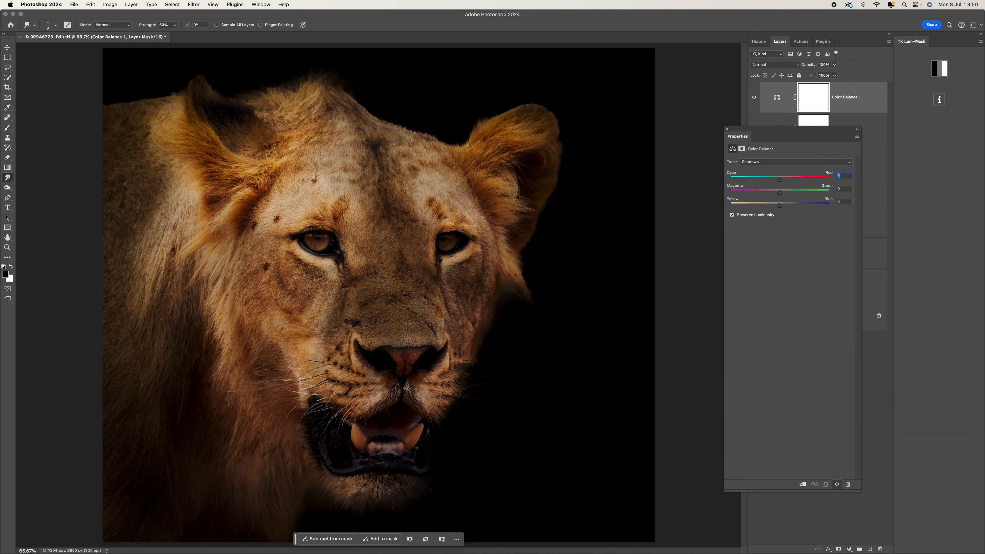
left_click(830, 162)
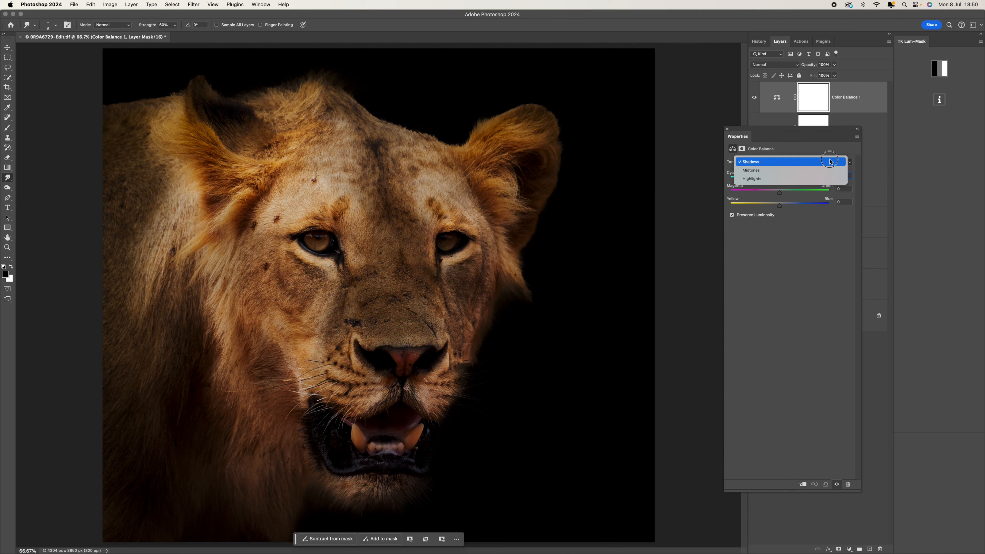
left_click(830, 162)
left_click(795, 179)
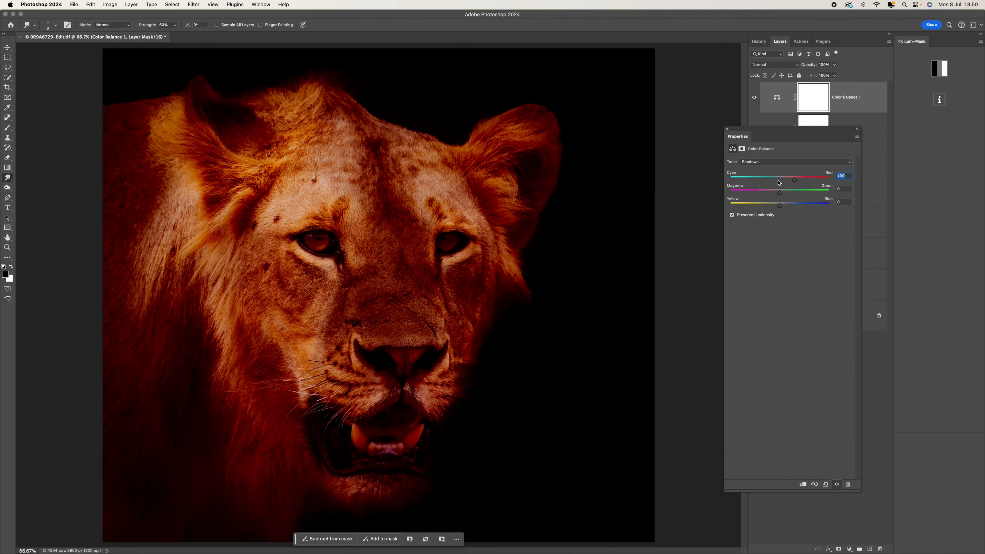
left_click(773, 180)
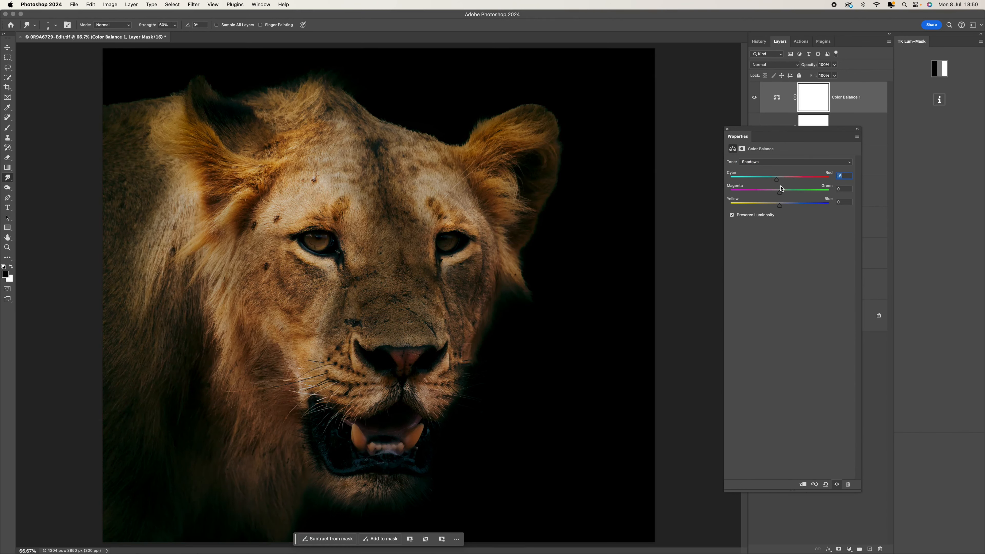
left_click(799, 192)
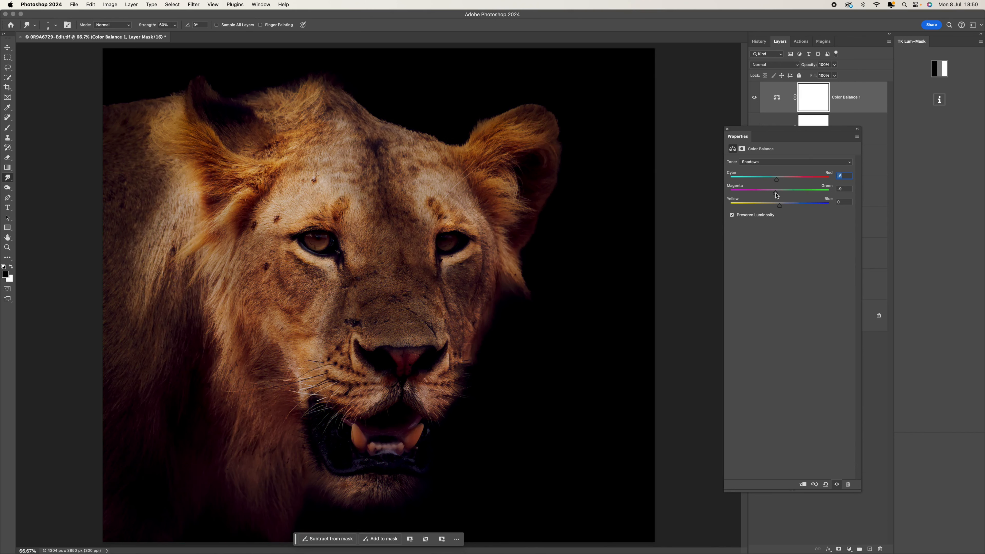
left_click(784, 206)
left_click_drag(784, 205, 784, 205)
Shift the Color Balance Midtones slightly toward yellow and cyan, with yellow-blue at -9
left_click(784, 162)
left_click(784, 170)
left_click(794, 206)
left_click(772, 206)
left_click_drag(773, 207, 775, 206)
left_click(780, 192)
left_click(798, 180)
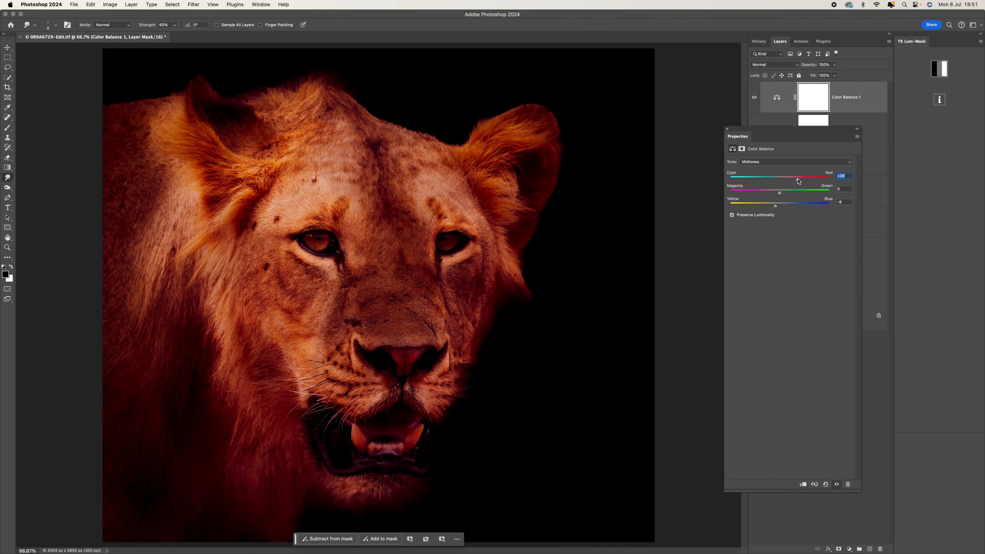
left_click(776, 179)
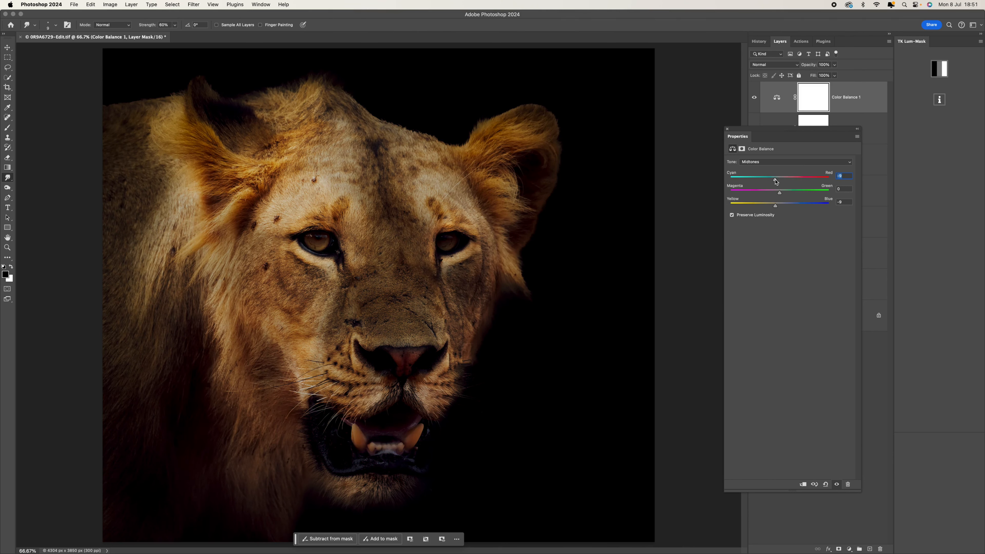
Set the Color Balance Highlights to red +10 and magenta -7, with yellow-blue close to neutral
left_click(786, 161)
left_click(788, 170)
left_click(794, 193)
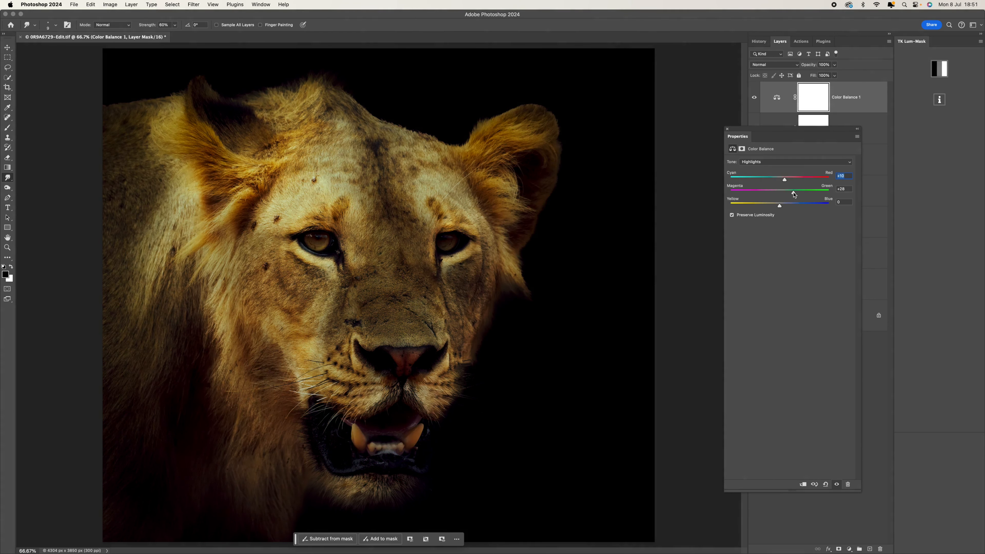
left_click(778, 195)
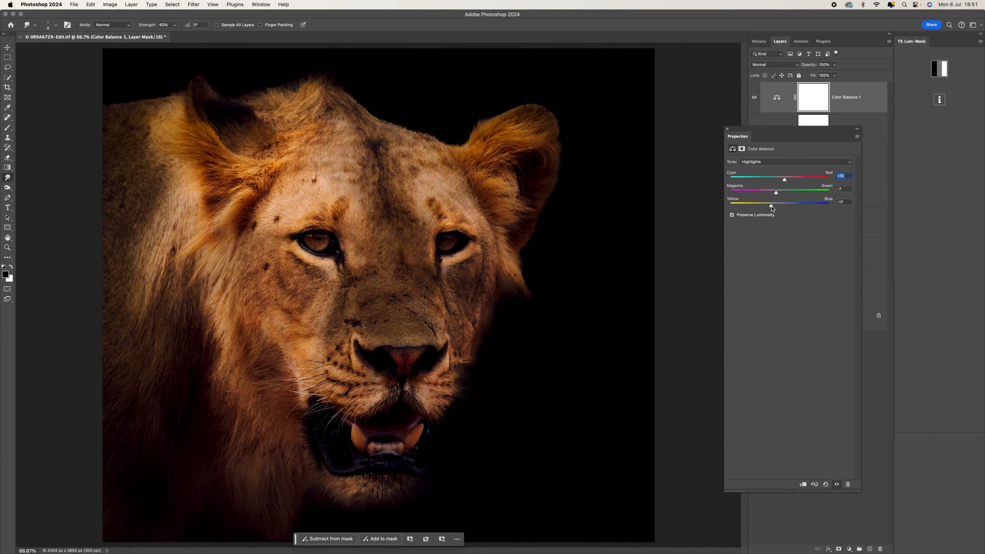
left_click_drag(772, 207, 780, 206)
left_click(727, 129)
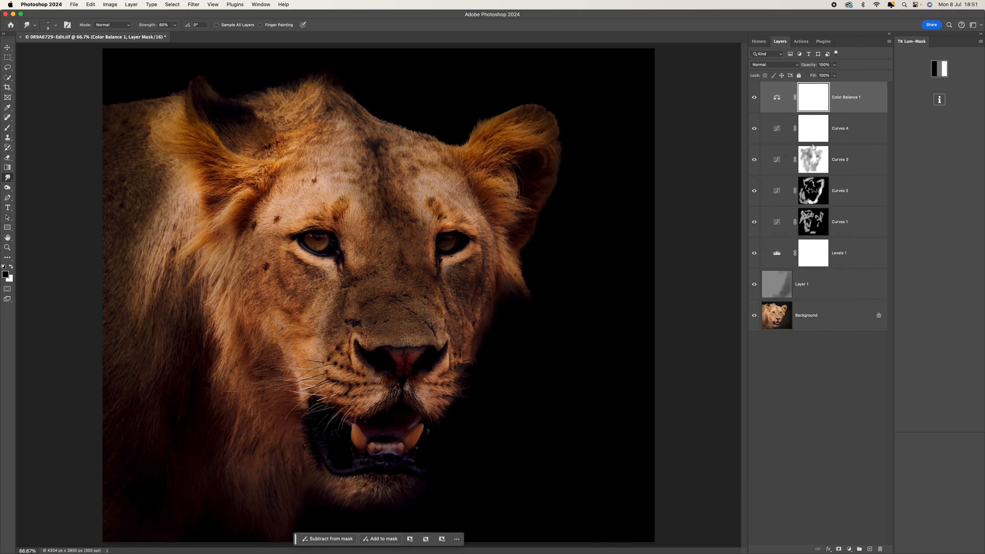
Paint white at 58% opacity and 100% flow on the Curves 1 mask over both cheeks and the muzzle with a 100 px brush
left_click(813, 196)
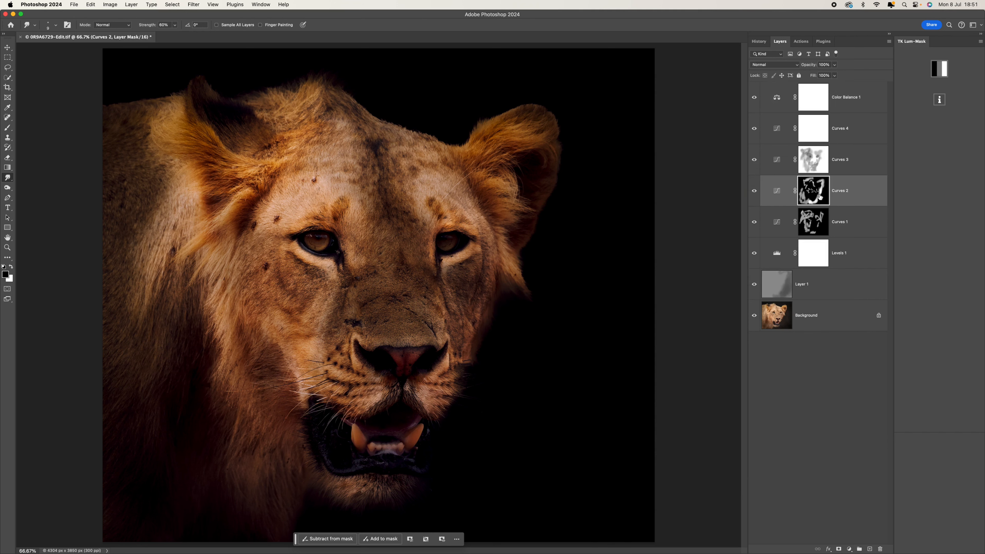
left_click(9, 128)
left_click_drag(179, 27, 190, 39)
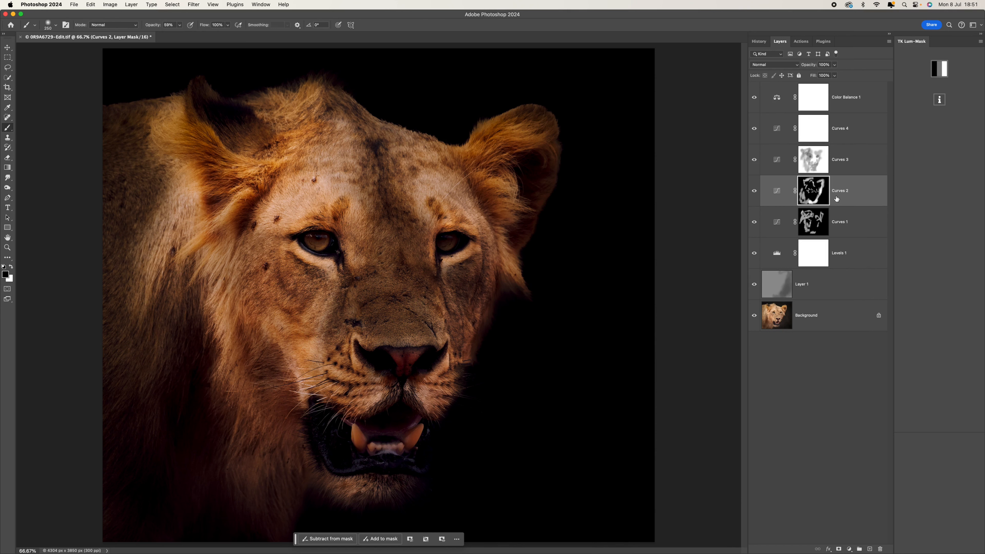
key("x")
key("bracketleft")
key("bracketleft")
key("bracketleft")
left_click(813, 222)
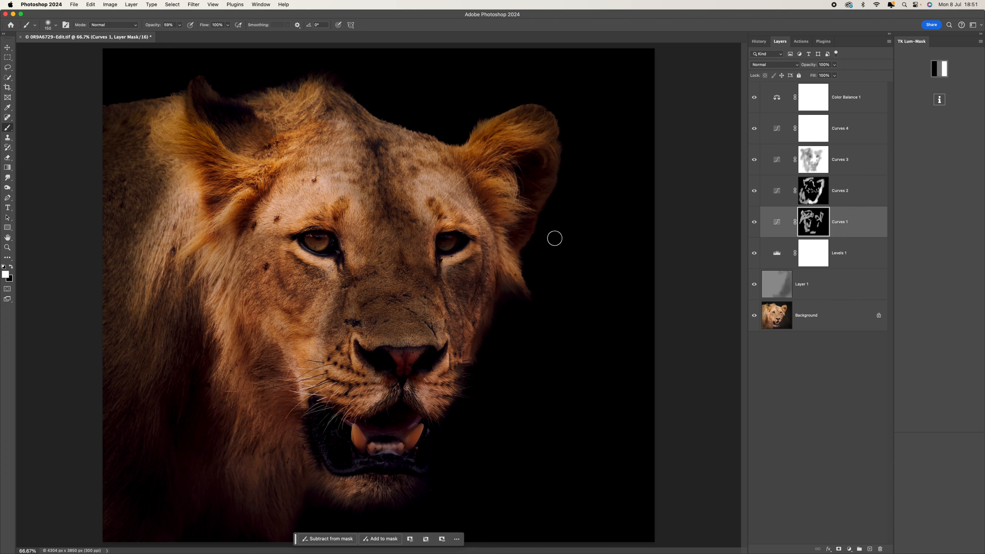
mouse_move(475, 246)
left_mouse_down()
mouse_move(451, 261)
mouse_move(476, 231)
mouse_move(446, 208)
mouse_move(427, 260)
mouse_move(439, 347)
mouse_move(444, 336)
mouse_move(436, 399)
left_mouse_up()
mouse_move(386, 377)
left_mouse_down()
mouse_move(362, 405)
mouse_move(353, 347)
mouse_move(325, 398)
mouse_move(384, 395)
mouse_move(359, 396)
mouse_move(300, 366)
mouse_move(297, 333)
mouse_move(280, 323)
mouse_move(303, 323)
mouse_move(309, 305)
left_mouse_up()
Enlarge the brush to 300 px and paint white on the Curves 1 mask over the neck and shoulder fur, crown and ears
key("bracketright")
key("bracketright")
key("bracketright")
key("bracketright")
key("bracketright")
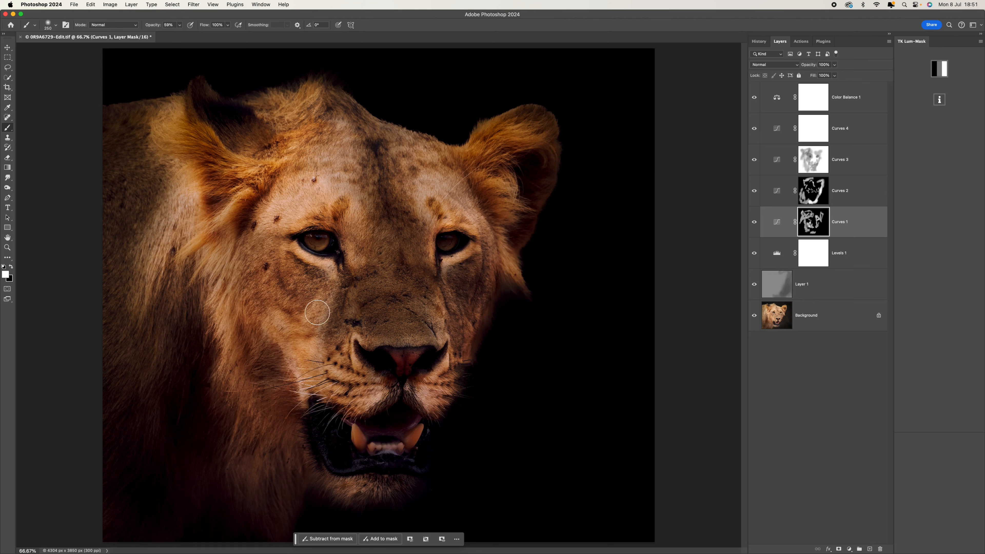
key("bracketleft")
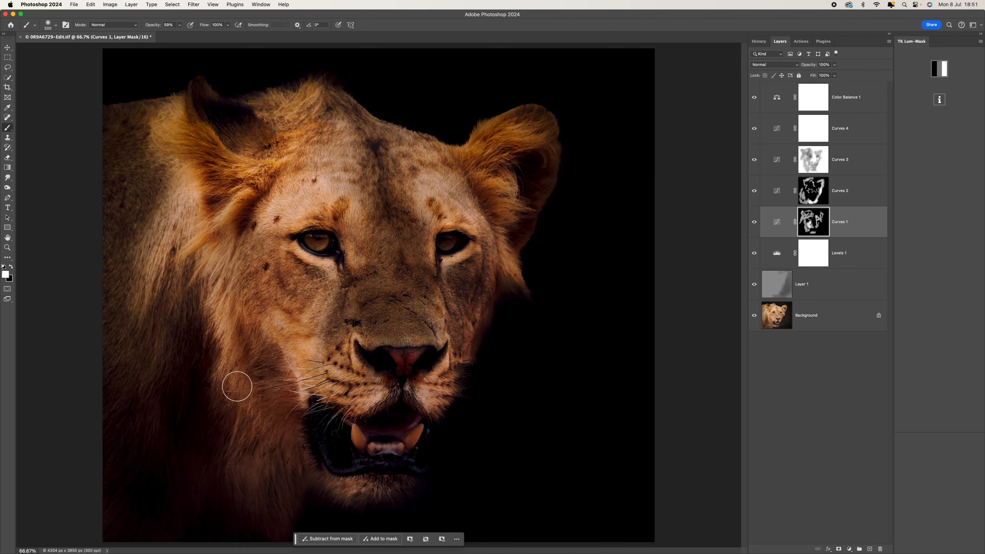
mouse_move(204, 393)
left_mouse_down()
mouse_move(231, 449)
mouse_move(319, 501)
mouse_move(358, 500)
mouse_move(481, 344)
mouse_move(513, 277)
mouse_move(517, 148)
left_mouse_up()
mouse_move(280, 172)
left_mouse_down()
mouse_move(226, 207)
mouse_move(177, 171)
left_mouse_up()
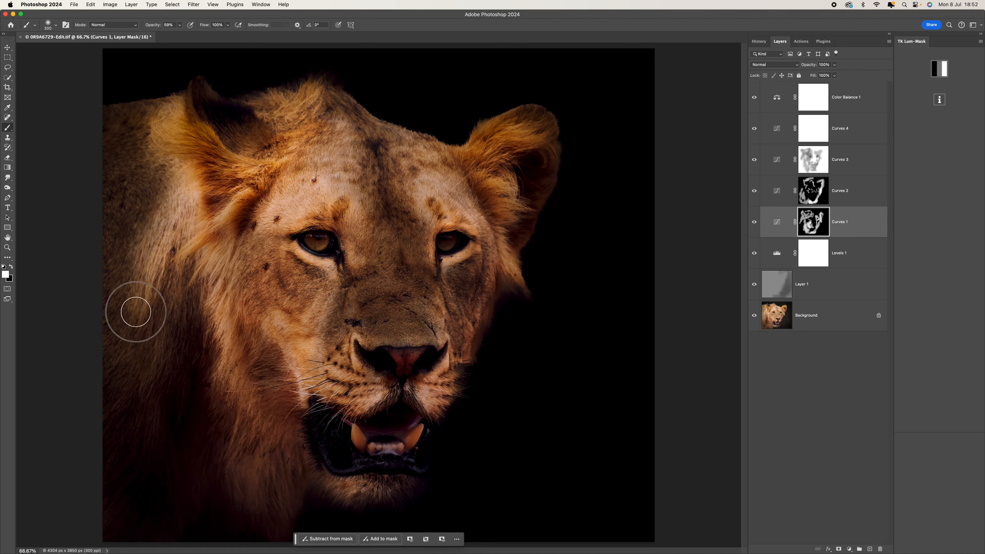
left_click_drag(275, 133, 331, 143)
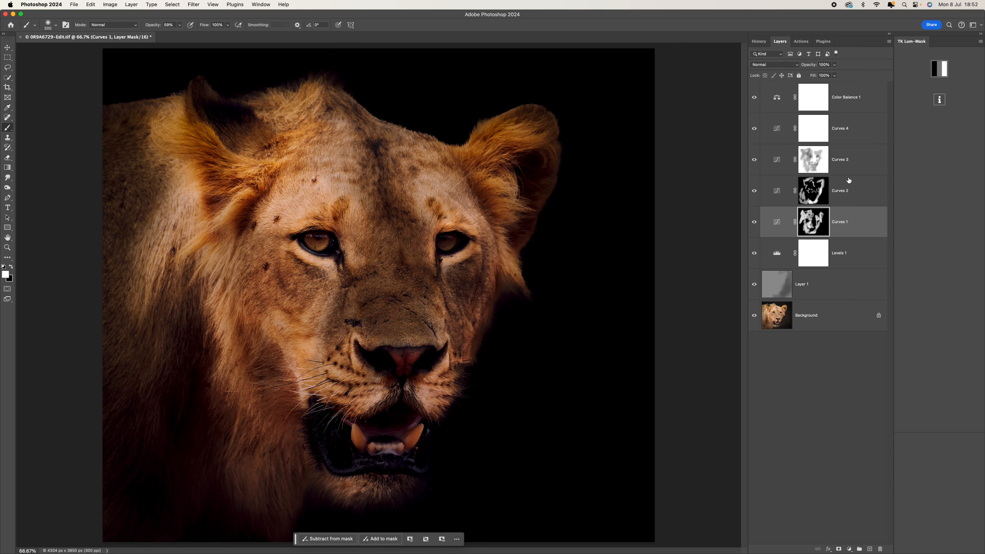
Paint white on the Curves 2 mask down the right-hand cheek beside the nose, reducing the brush to 125 px
left_click(823, 195)
key("bracketleft")
key("bracketleft")
key("bracketleft")
left_click_drag(464, 268, 446, 334)
key("bracketleft")
key("bracketleft")
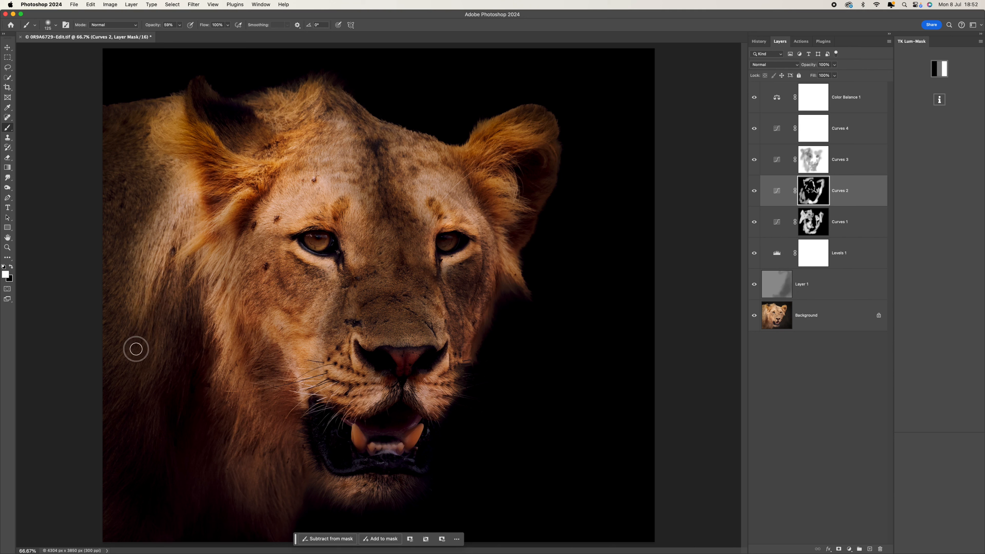
Enlarge the brush to 500 px and paint white on the Curves 2 mask over the lower neck fur
key("bracketright")
key("bracketright")
key("bracketright")
key("bracketright")
key("bracketright")
key("bracketright")
left_click_drag(260, 477, 287, 521)
key("bracketright")
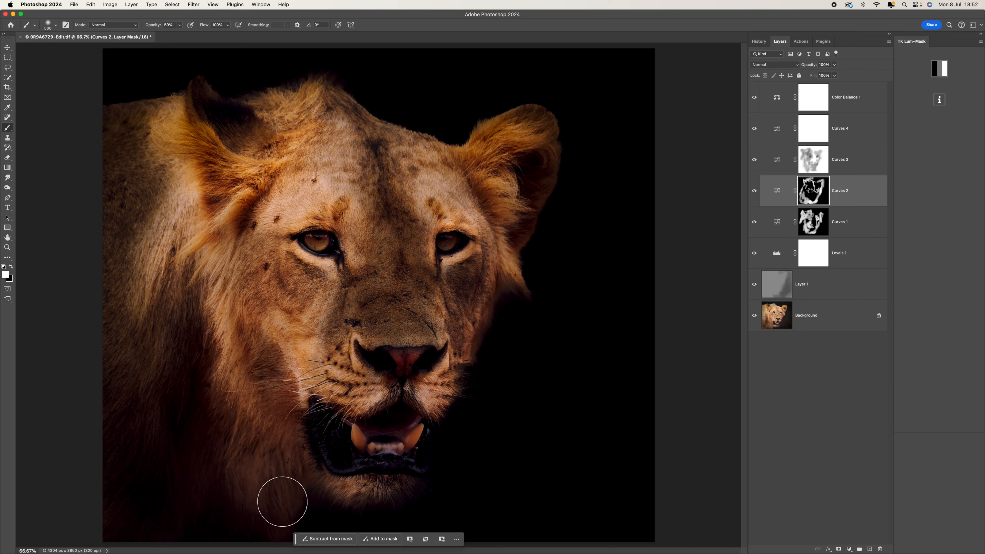
Add a new empty layer above Color Balance 1 and set the foreground color to warm orange f7c173
key("alt+period")
left_click(870, 548)
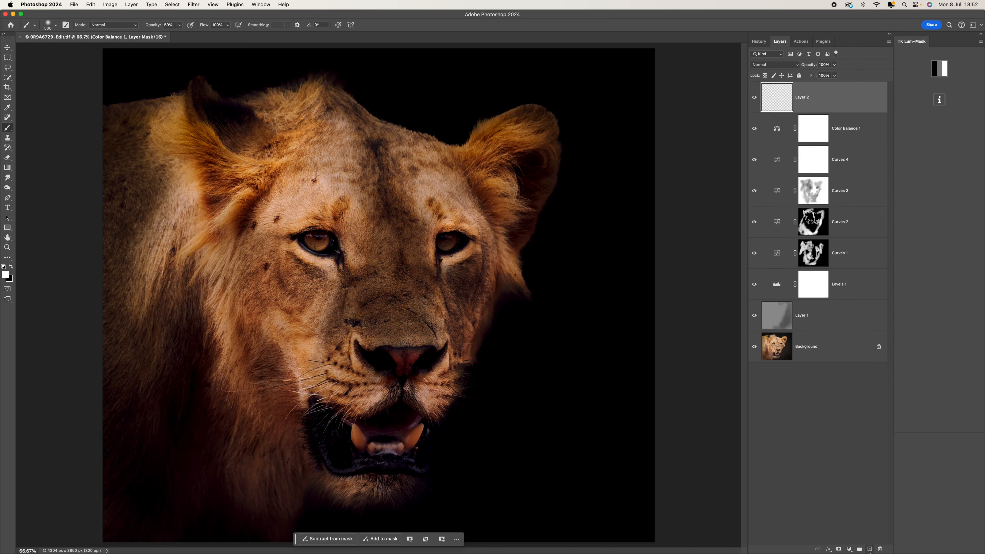
left_click(6, 274)
left_click_drag(757, 163, 754, 172)
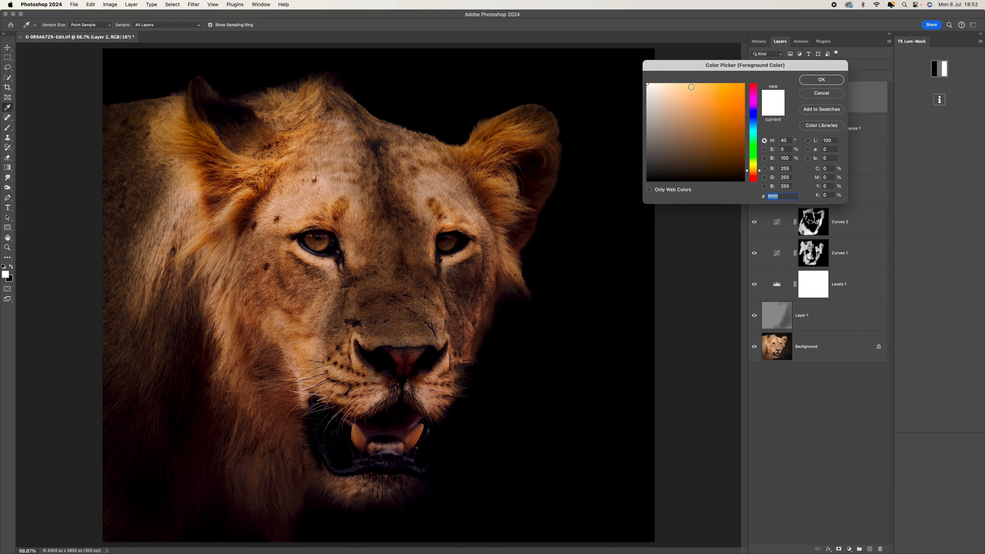
left_click(698, 86)
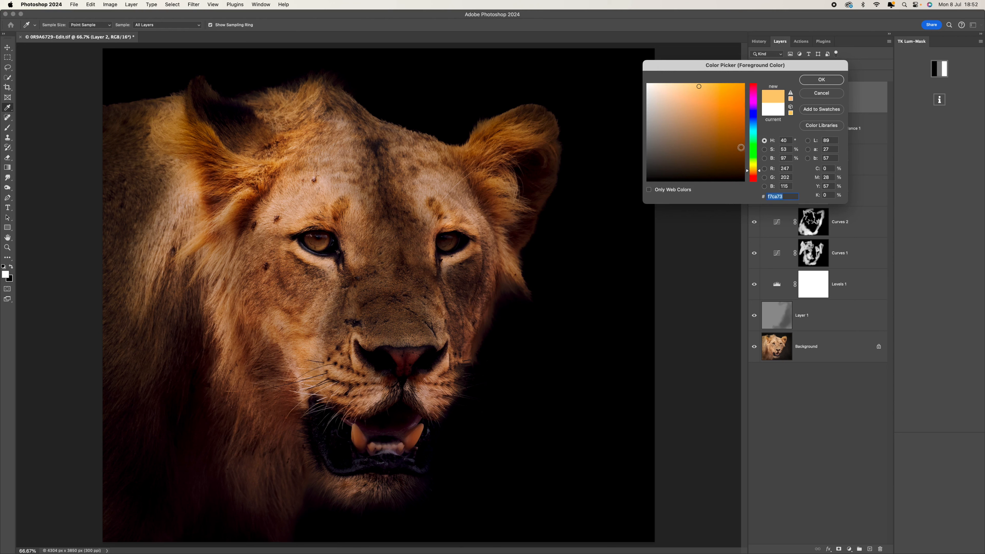
left_click_drag(758, 171, 759, 171)
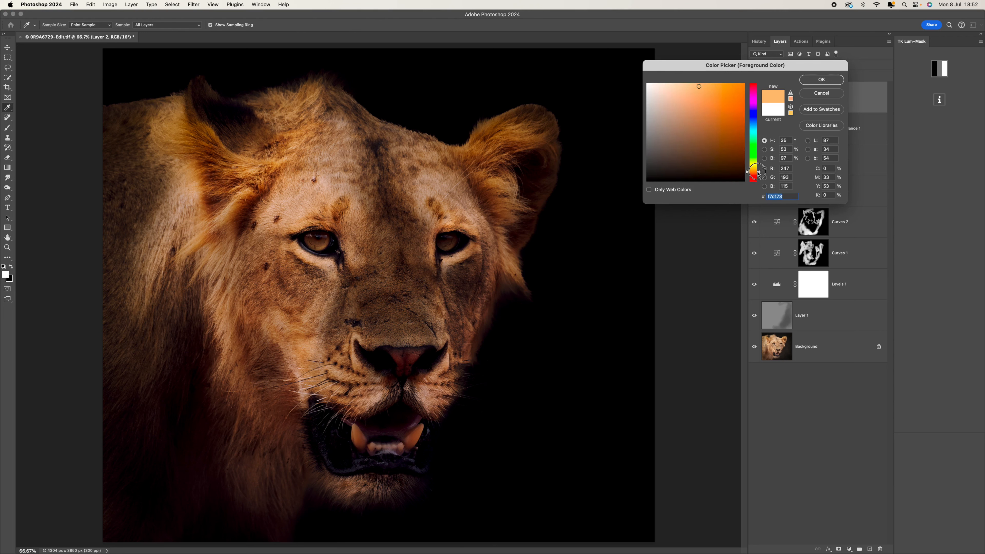
left_click(821, 80)
Enlarge the Brush to 3000 px and paint a soft orange glow over the middle of the lion's face on Layer 2
key("b")
key("bracketright")
key("bracketright")
key("bracketright")
key("bracketright")
key("bracketright")
key("bracketright")
key("bracketright")
key("bracketright")
key("bracketright")
key("bracketright")
key("bracketright")
key("bracketright")
key("bracketright")
key("bracketright")
key("bracketright")
key("bracketright")
key("bracketright")
key("bracketright")
key("bracketright")
key("bracketright")
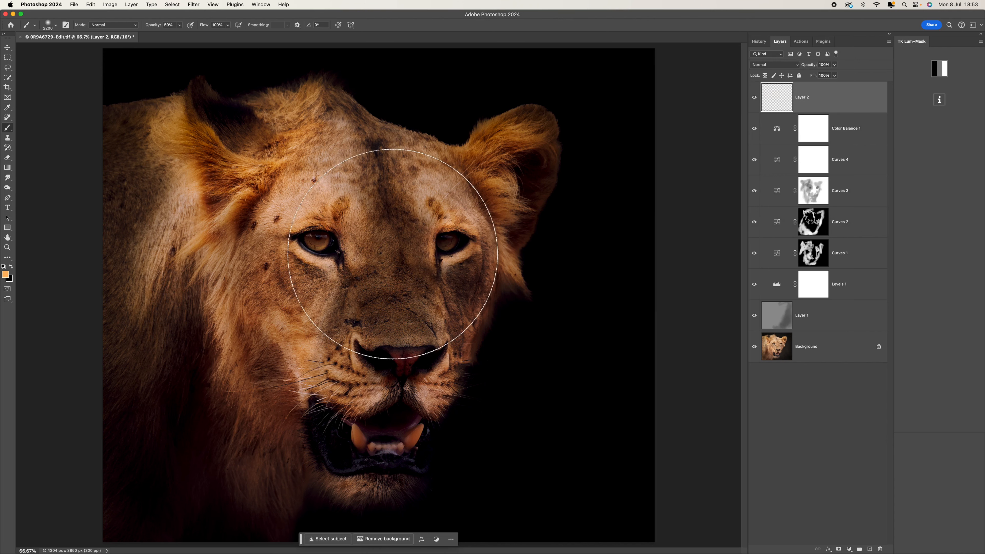
key("bracketright")
key("bracketright")
key("bracketright")
key("bracketright")
key("bracketright")
key("bracketright")
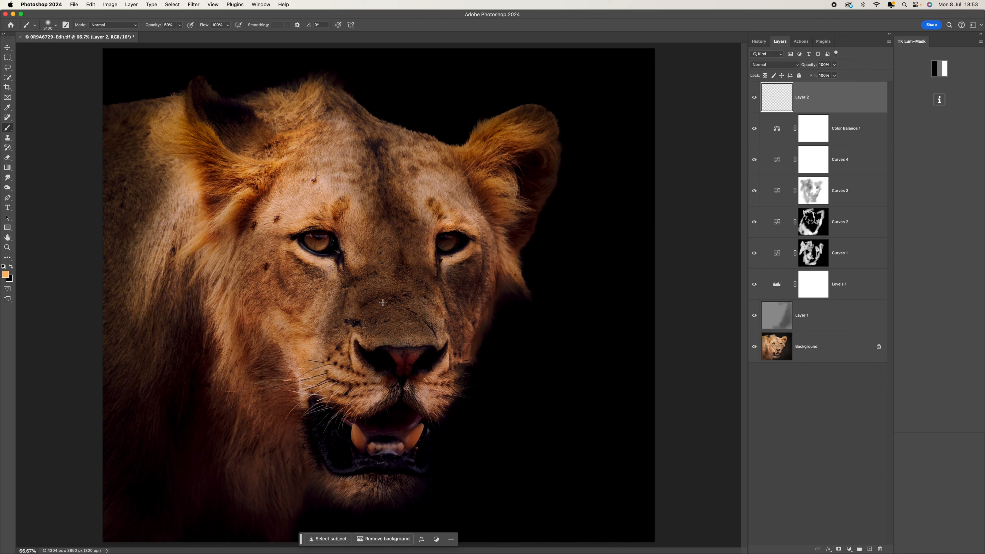
key("bracketleft")
mouse_move(384, 264)
left_mouse_down()
mouse_move(365, 297)
mouse_move(375, 296)
left_mouse_up()
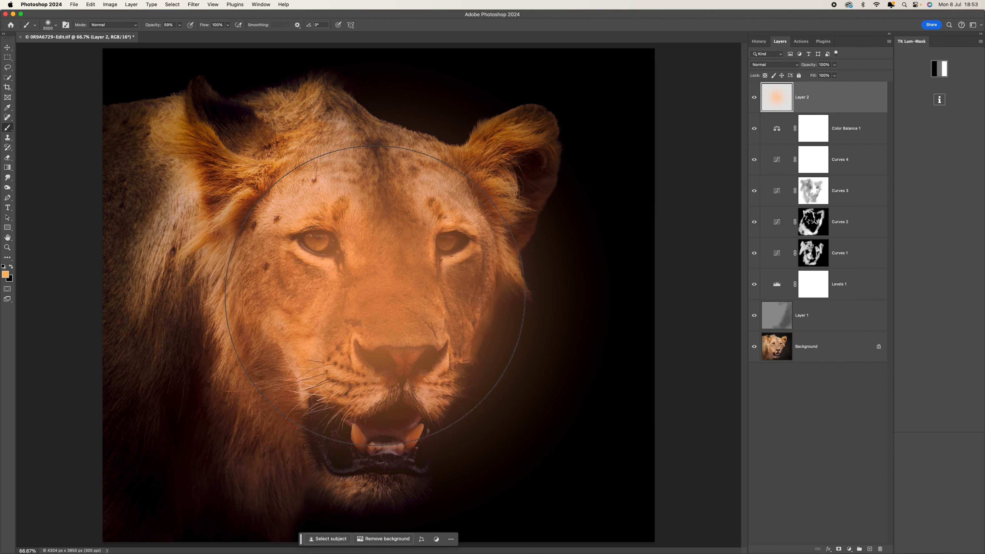
Free-transform the orange glow, moving it to the image's upper-left corner and skewing its lower-right corner outward
key("super+t")
key("super+minus")
key("super+minus")
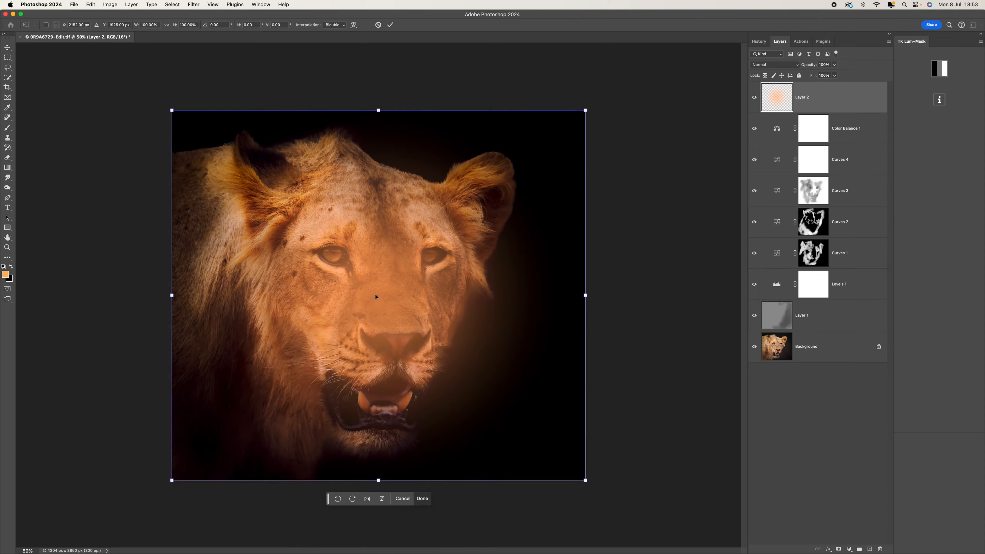
left_click_drag(366, 283, 307, 218)
right_click(314, 230)
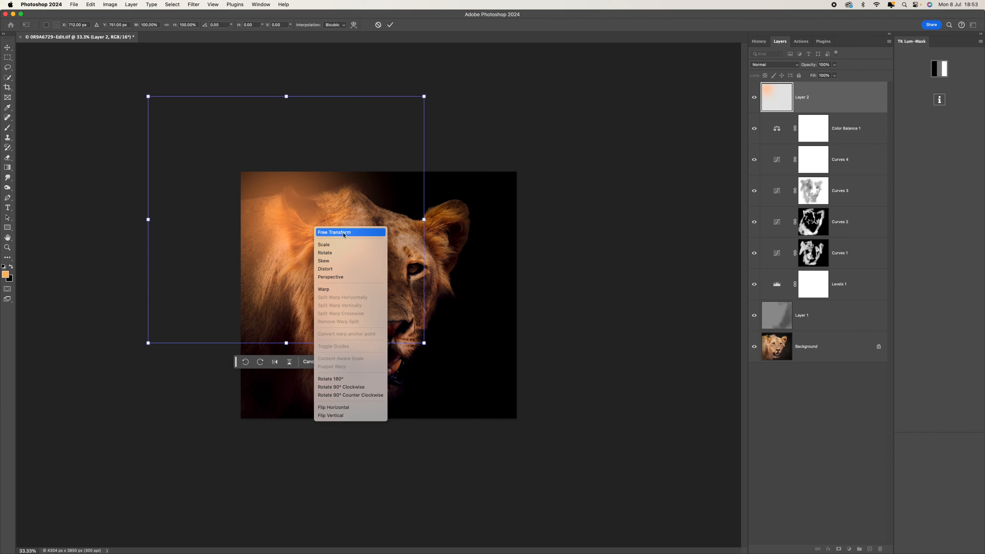
left_click(351, 263)
left_click_drag(428, 348, 664, 389)
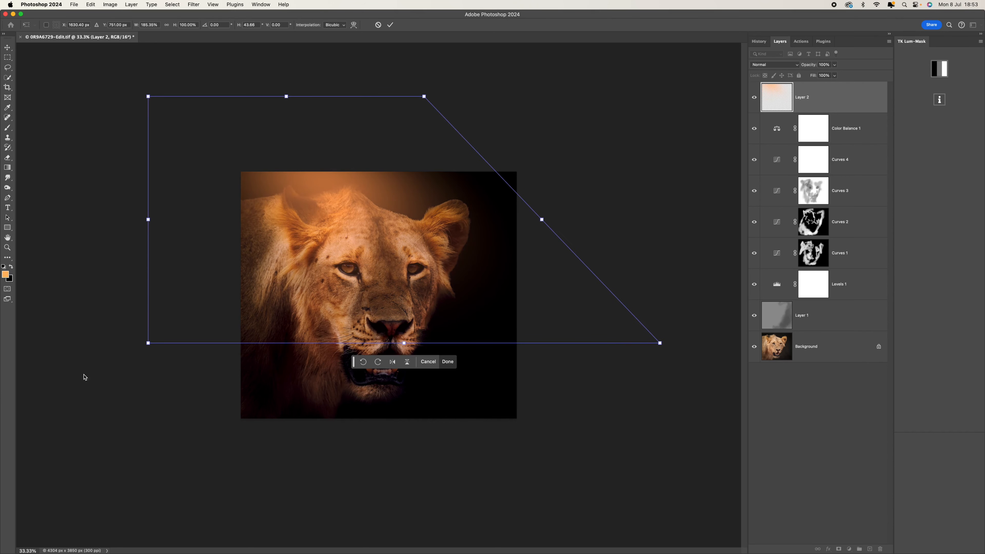
Skew the glow's remaining corners outward, reposition it over the upper-left of the image and apply the transform
left_click_drag(149, 346, 61, 550)
left_click_drag(477, 477, 516, 545)
left_click_drag(424, 97, 506, 97)
left_click_drag(149, 96, 68, 115)
left_click_drag(444, 200, 333, 178)
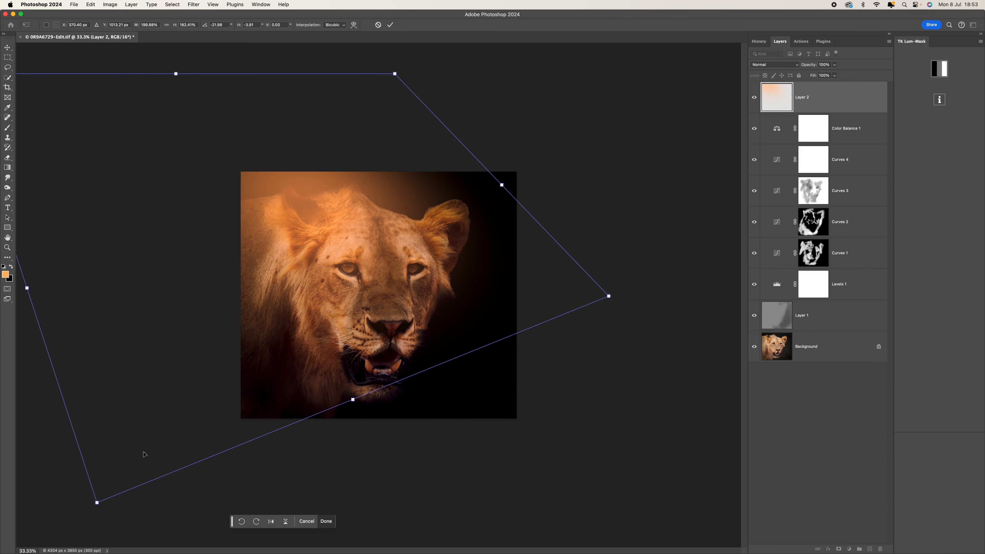
left_click_drag(97, 503, 103, 521)
left_click_drag(608, 297, 526, 282)
left_click_drag(365, 232, 352, 212)
key("Return")
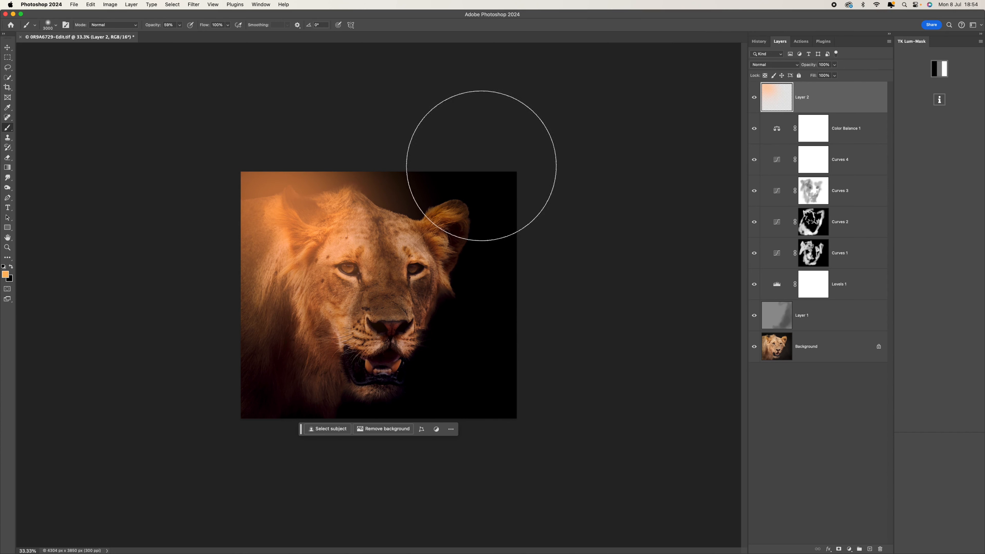
key("super+t")
key("Return")
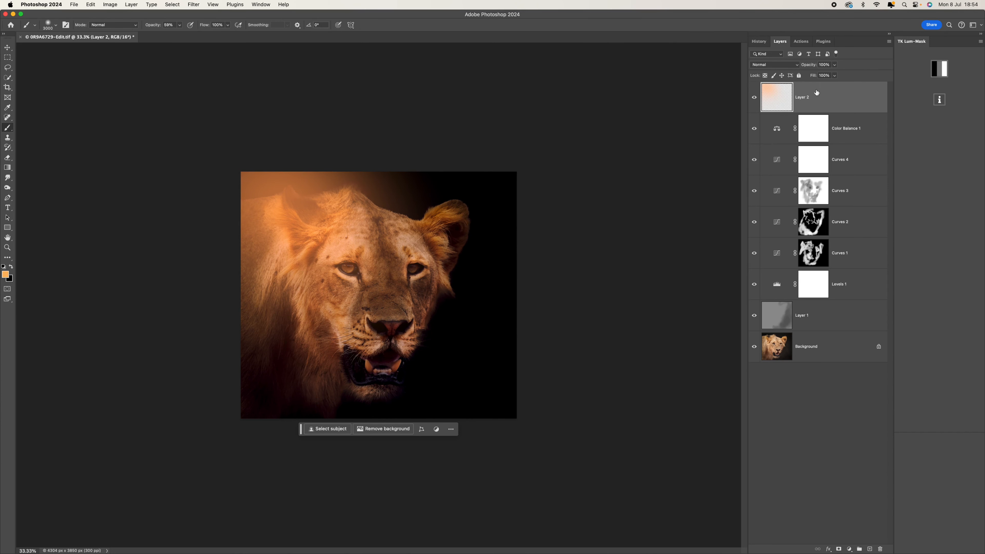
Duplicate the glow layer at 20% opacity, stretch the copy well beyond the canvas and shift it toward the lower right
key("super+j")
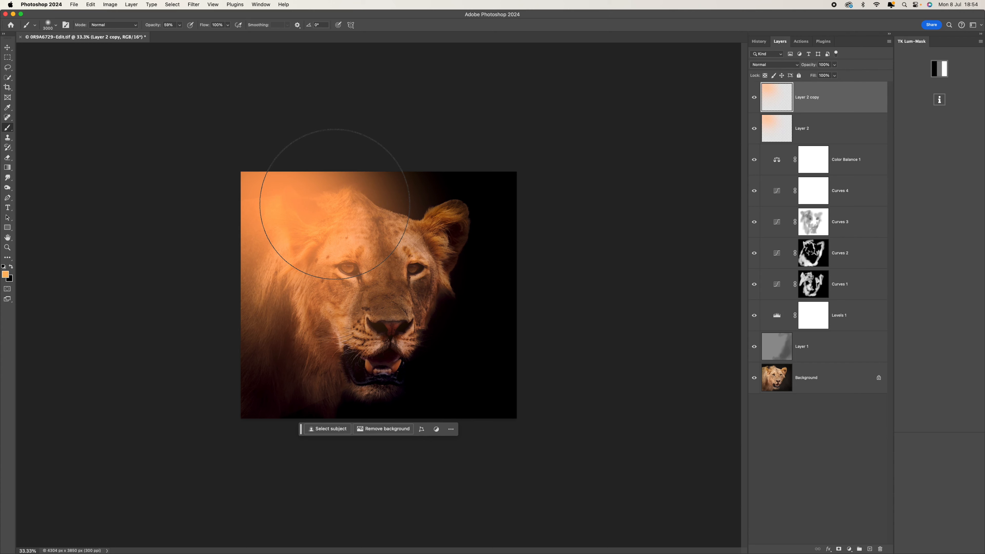
key("super+t")
left_click_drag(340, 218, 461, 238)
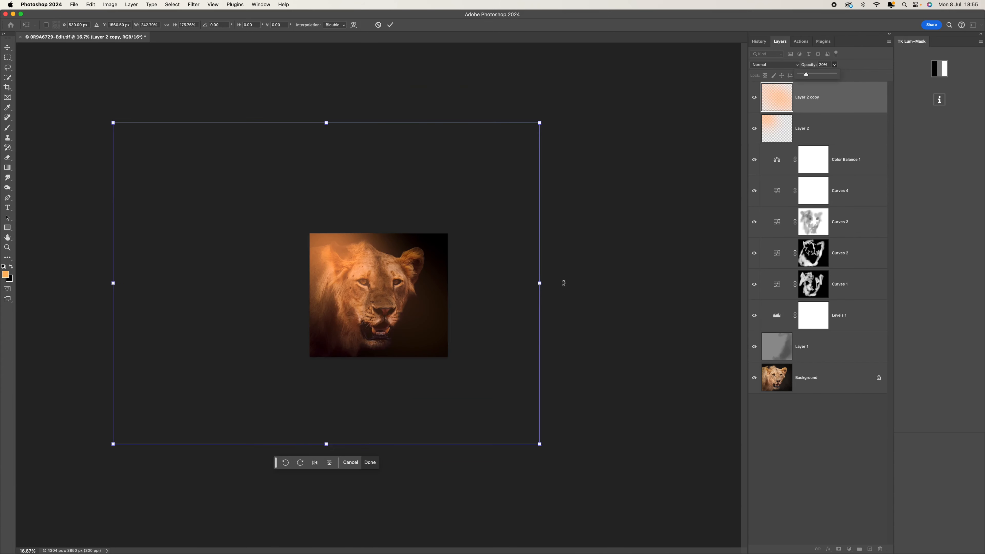
left_click_drag(563, 284, 320, 356)
left_click_drag(325, 282, 346, 293)
left_click_drag(508, 309, 625, 300)
Reduce the opacity of the original glow layer, Layer 2, to 65%
left_click(825, 131)
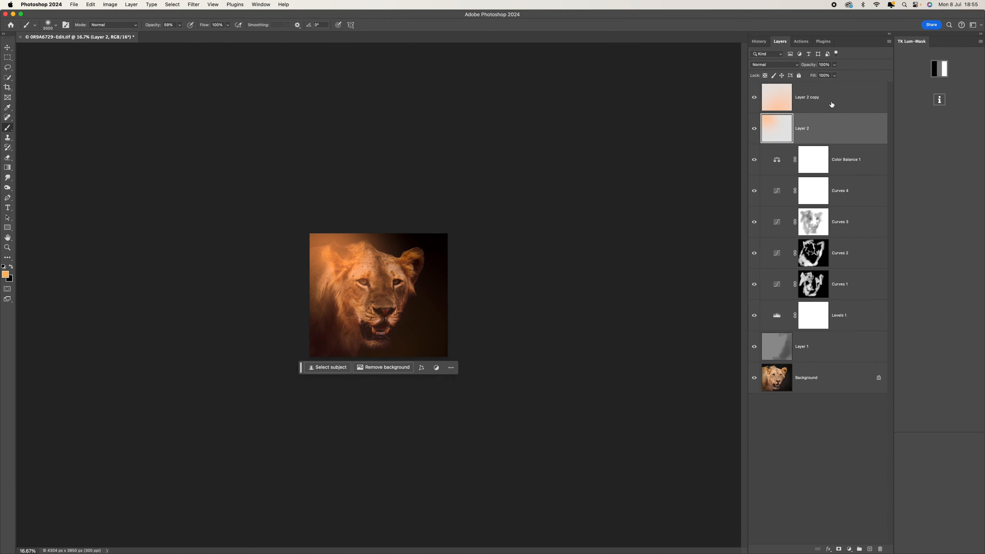
left_click_drag(834, 69, 822, 77)
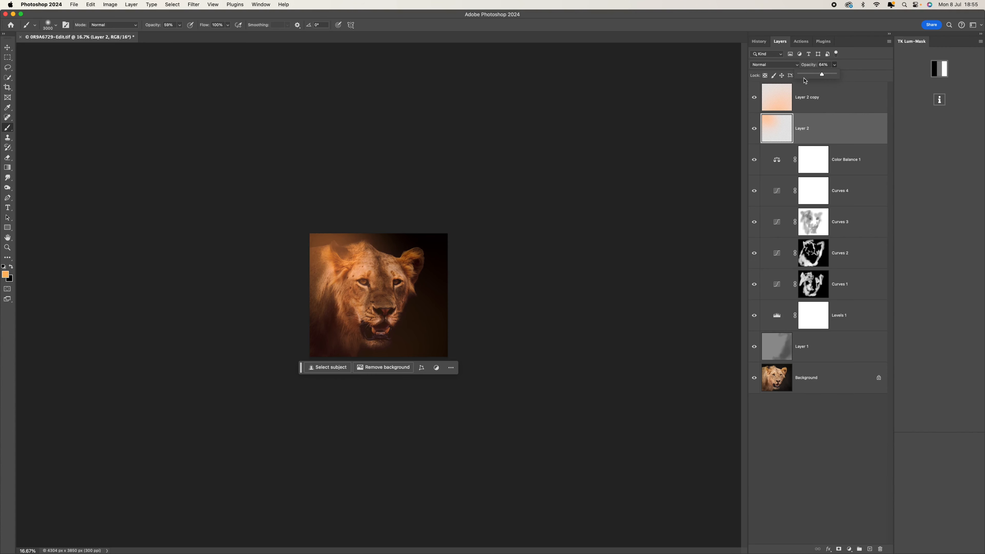
key("super+equal")
key("super+equal")
key("super+equal")
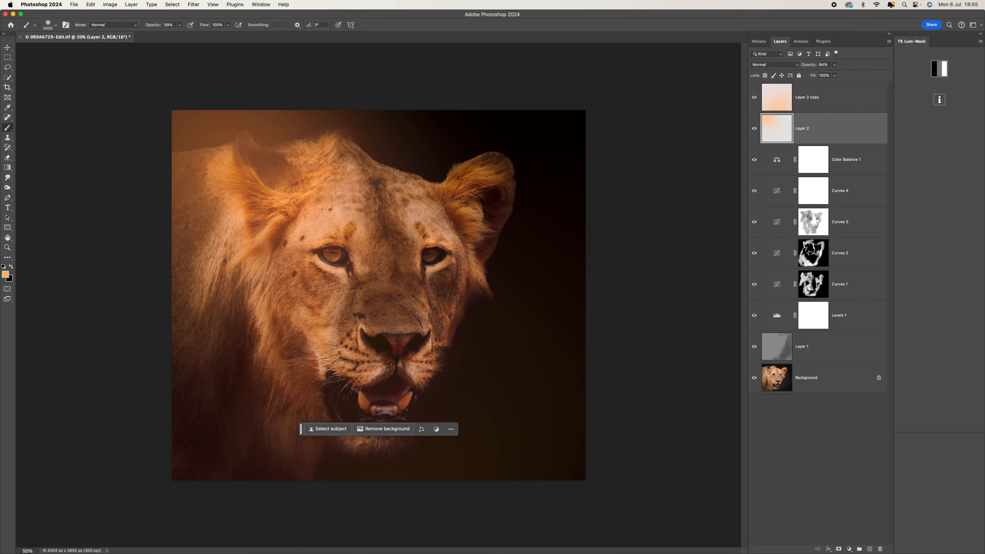
key("super+minus")
left_click(834, 65)
left_click_drag(835, 74, 835, 74)
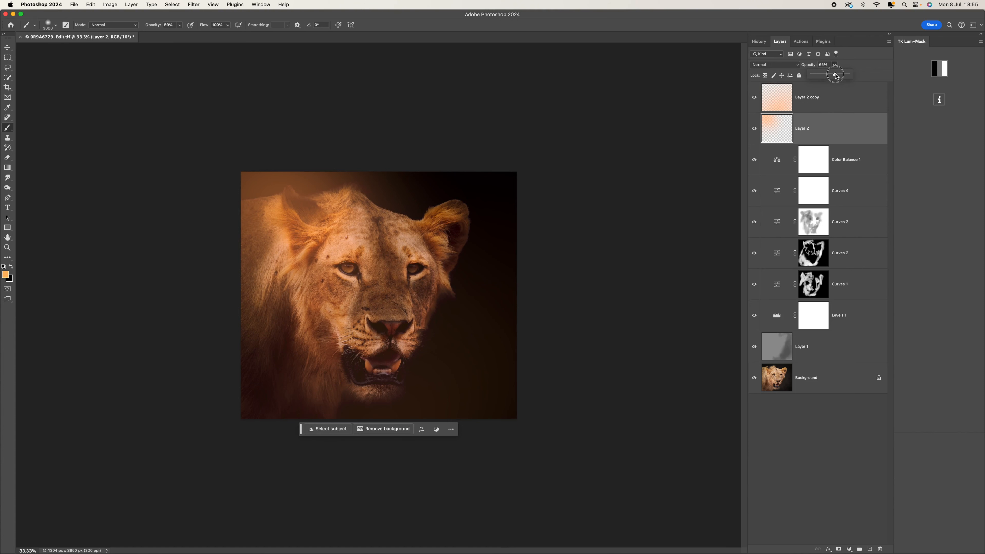
Group Layer 2 and Layer 2 copy and convert the group to a smart object
left_click(832, 107, "shift")
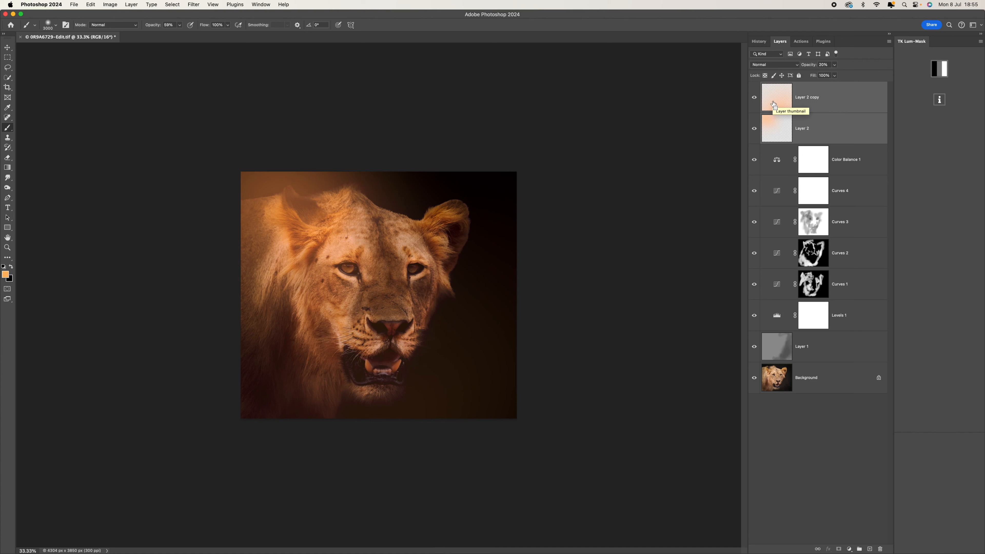
key("super+g")
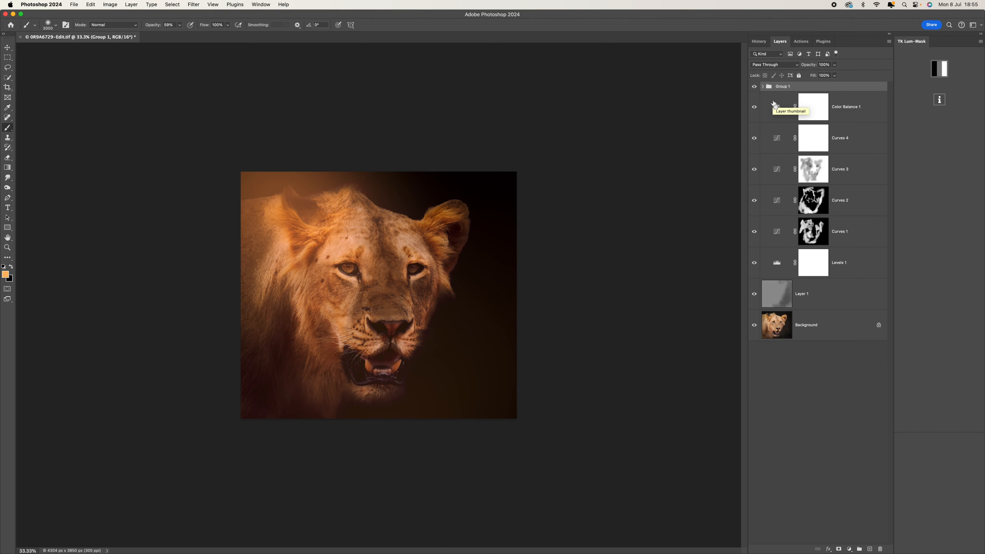
right_click(783, 87)
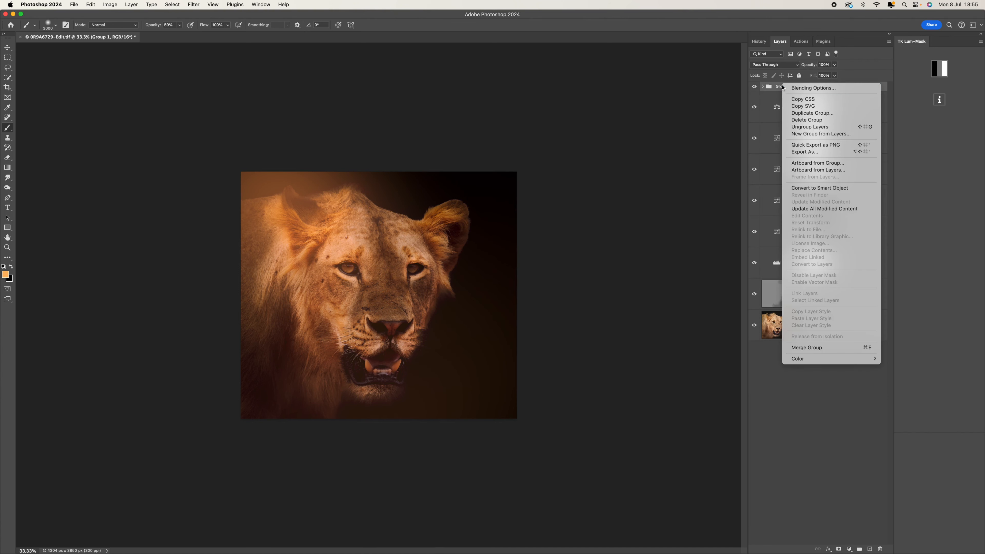
left_click(828, 189)
Apply a Gaussian Blur with a 1000-pixel radius to the Group 1 smart object
left_click(193, 5)
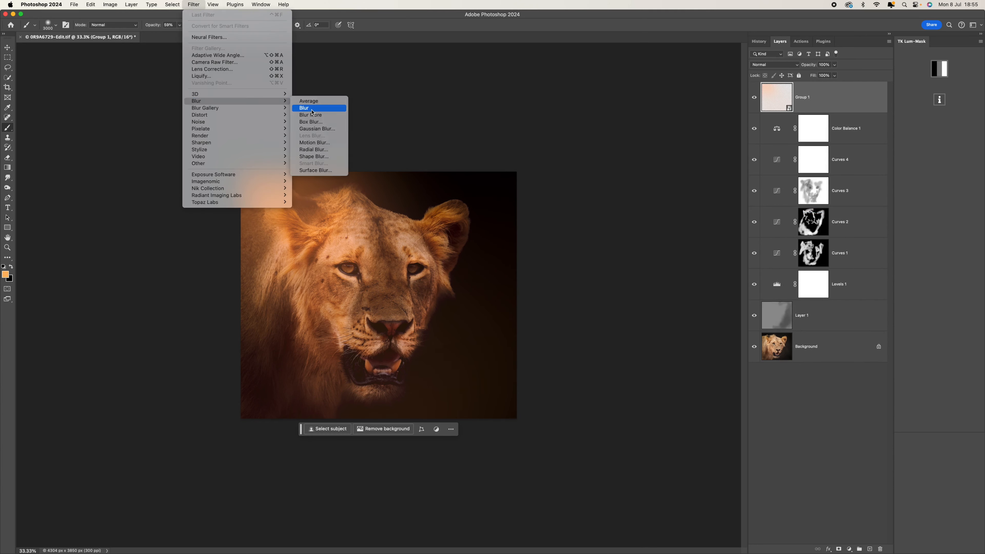
left_click(326, 129)
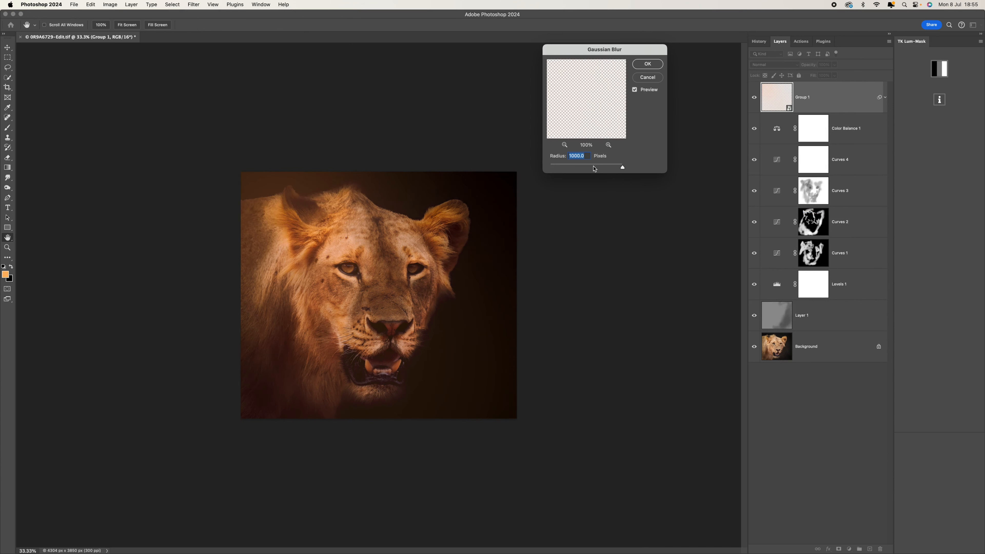
left_click_drag(585, 169, 636, 169)
left_click(650, 65)
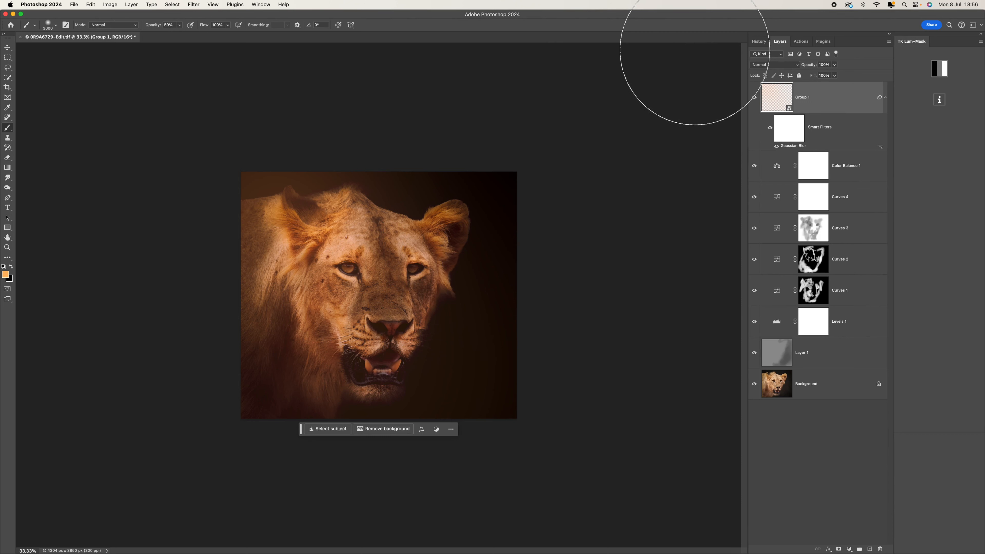
Save the edited file and switch to Lightroom Classic, expanding its window to full screen
left_click(74, 4)
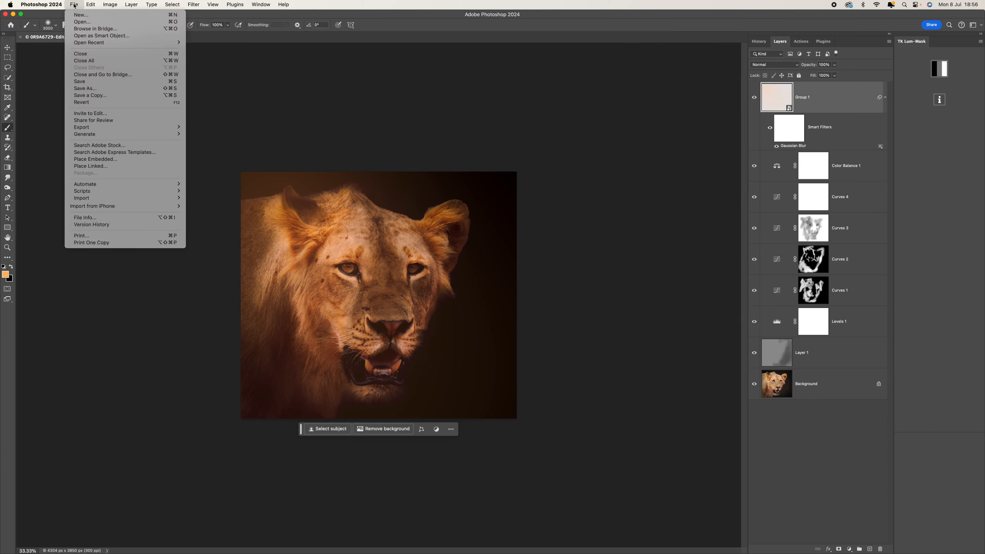
left_click(98, 84)
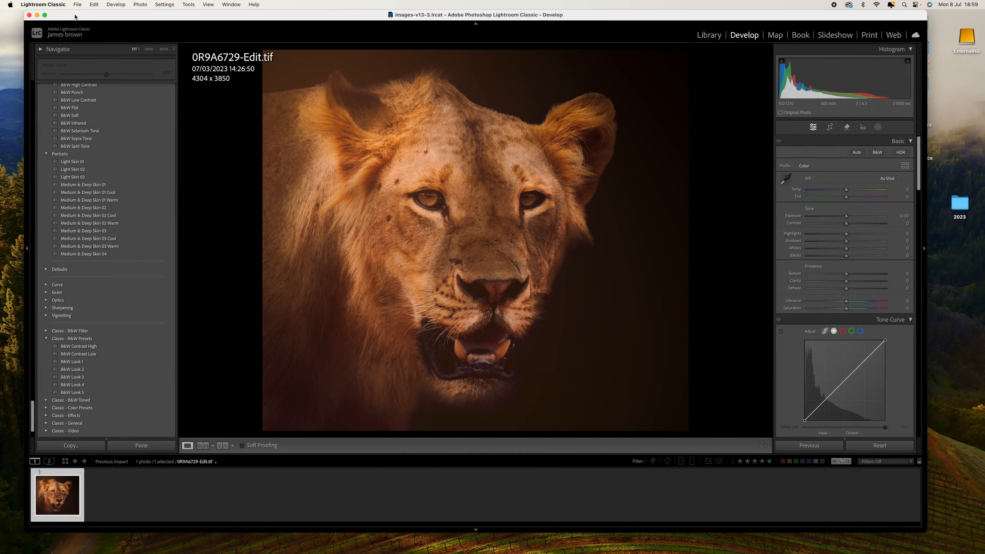
left_click(45, 15)
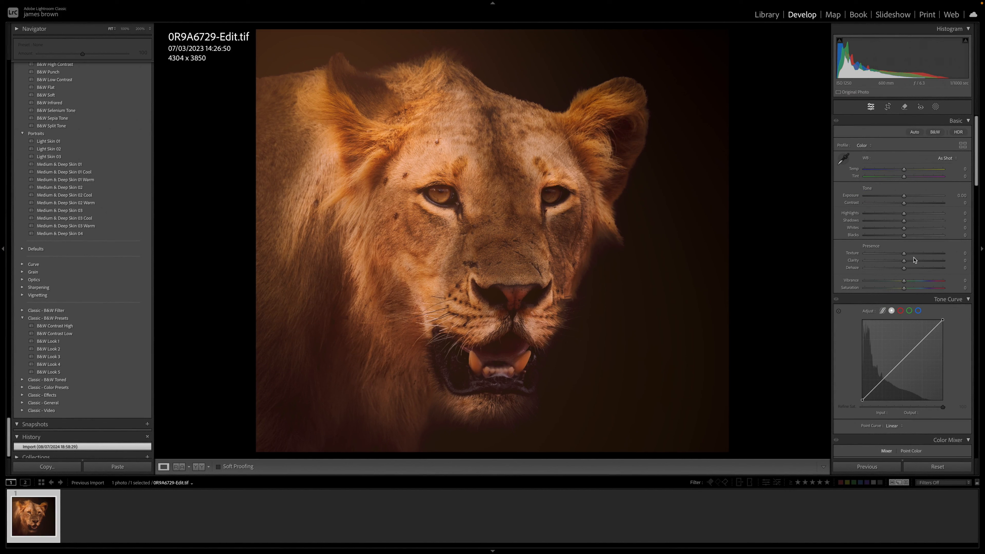
Set Temp +2, Highlights +11, Shadows -12, Whites +4, Blacks -6, and both Texture and Clarity +16
mouse_move(904, 213)
left_mouse_down()
mouse_move(922, 214)
mouse_move(909, 214)
left_mouse_up()
mouse_move(905, 220)
left_mouse_down()
mouse_move(918, 223)
mouse_move(880, 223)
mouse_move(899, 222)
left_mouse_up()
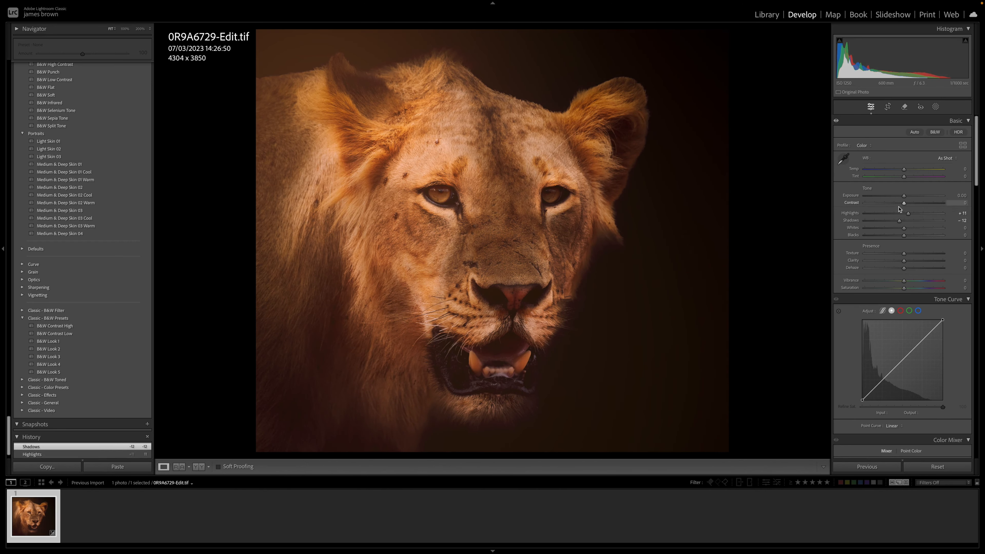
left_click_drag(904, 170, 905, 172)
left_click_drag(905, 228, 910, 263)
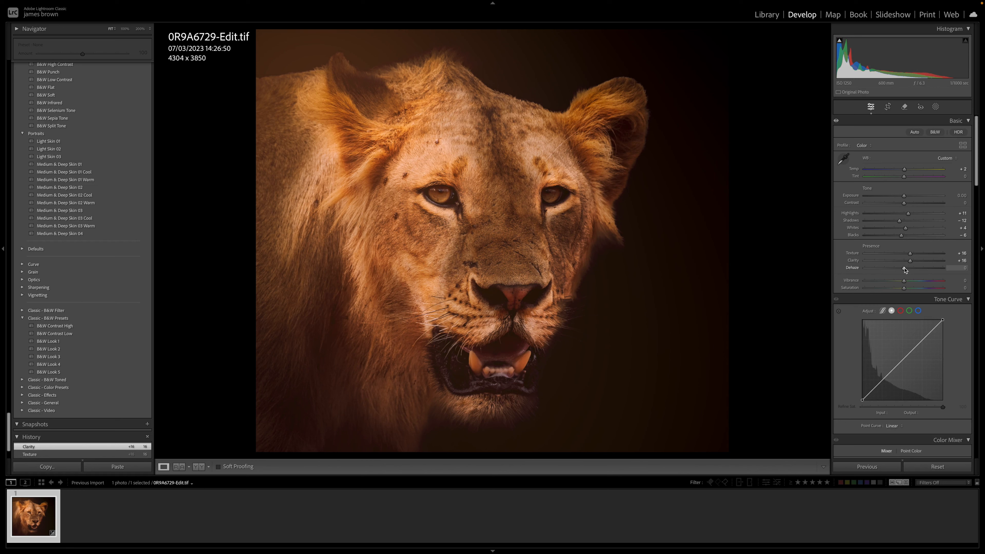
Set Saturation to +5 and Vibrance to +7
scroll(904, 270, "down", 1)
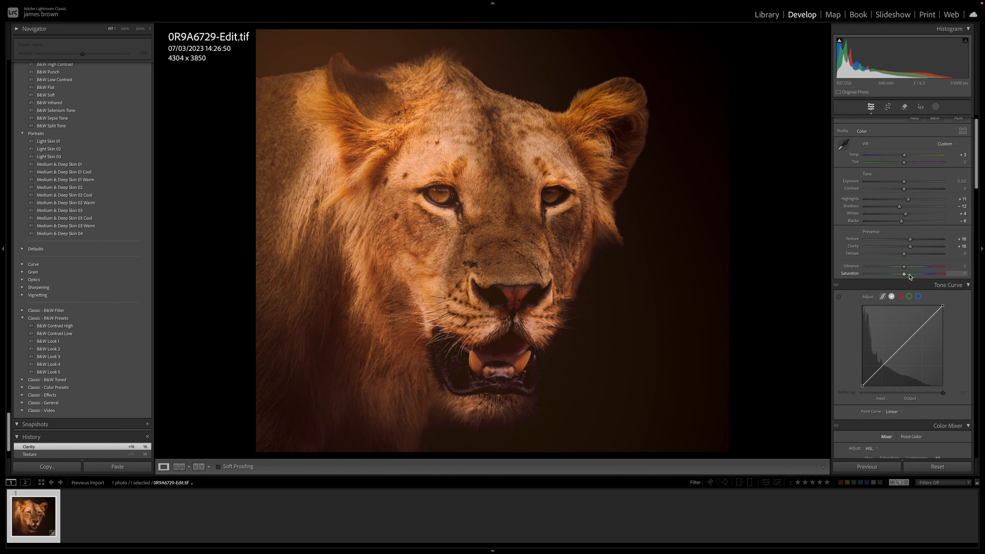
left_click(910, 275)
left_click_drag(909, 275, 908, 268)
Shape the point curve with highlight and shadow points and a midpoint at input 128, output 122
scroll(907, 268, "down", 5)
left_click(923, 246)
left_click_drag(883, 286, 903, 268)
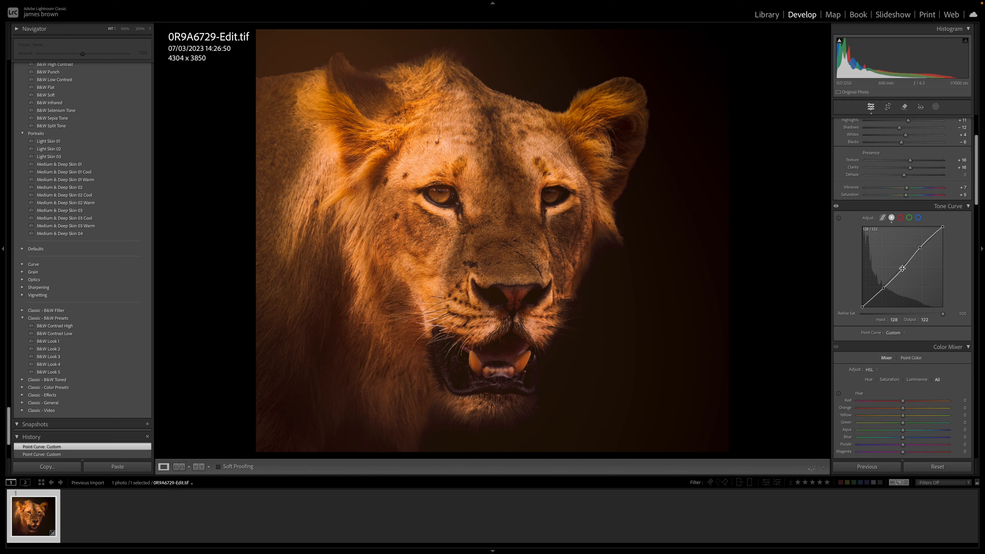
Set the tone curve's Refine Saturation to 66 and the overall Saturation to +1
left_click_drag(938, 314, 916, 315)
scroll(876, 216, "up", 1)
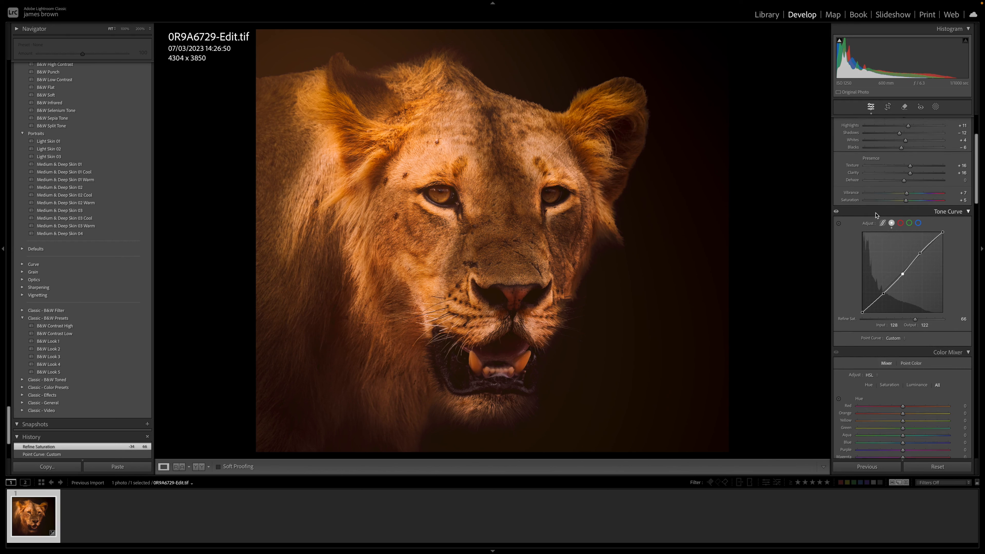
left_click_drag(906, 204, 905, 205)
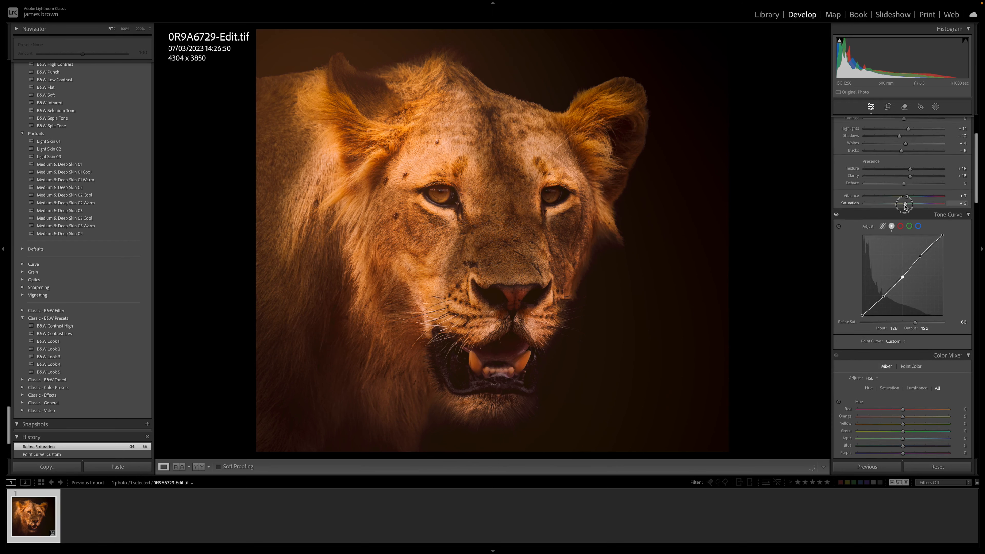
left_click_drag(905, 206, 905, 206)
In the Color Mixer, set hue Red +1, Orange -1, Yellow +4; saturation Orange -1, Yellow -6; luminance Orange -2, Yellow +3
scroll(913, 248, "down", 8)
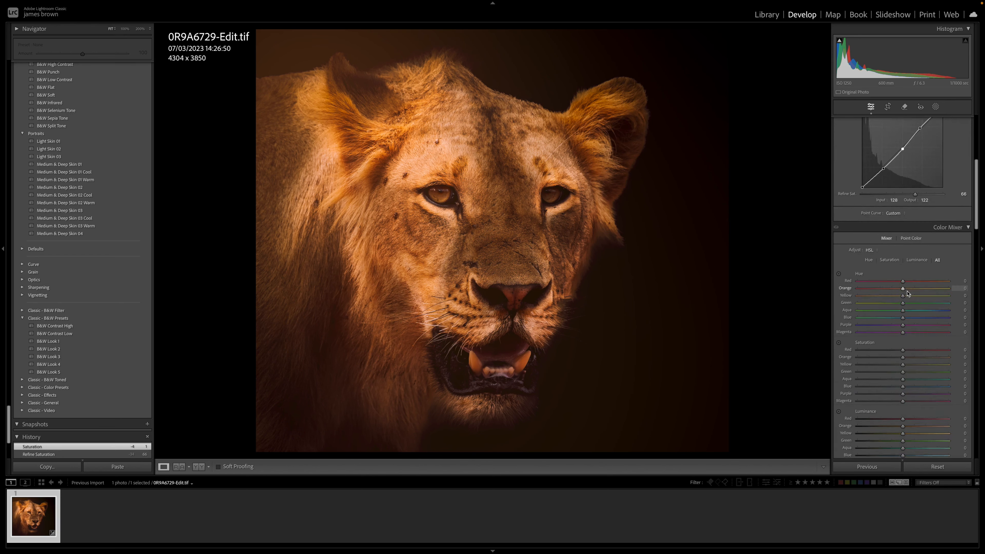
mouse_move(903, 274)
left_mouse_down()
mouse_move(918, 285)
mouse_move(906, 291)
left_mouse_up()
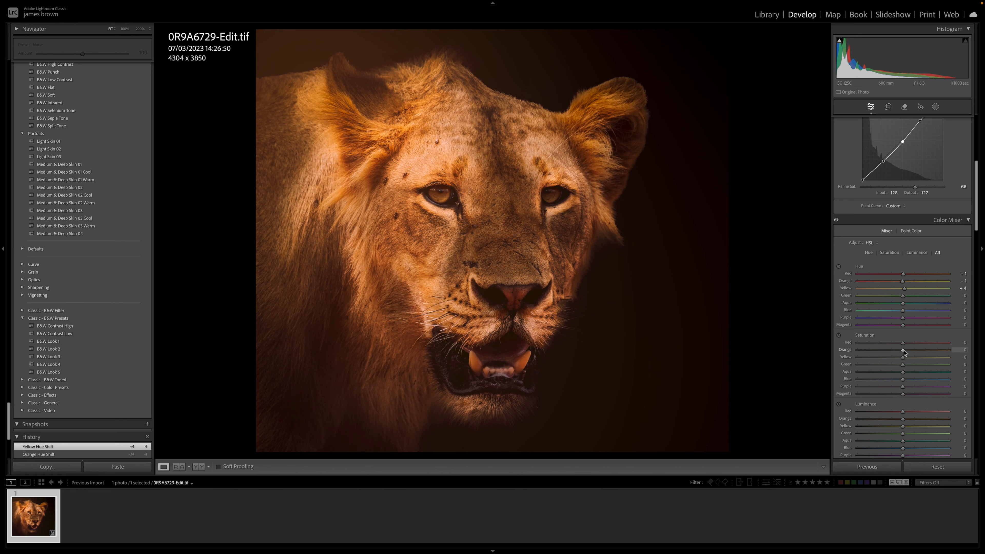
mouse_move(908, 351)
left_mouse_down()
mouse_move(891, 350)
mouse_move(913, 357)
mouse_move(901, 357)
mouse_move(913, 339)
mouse_move(902, 339)
left_mouse_up()
scroll(905, 361, "down", 3)
left_click_drag(903, 345, 905, 346)
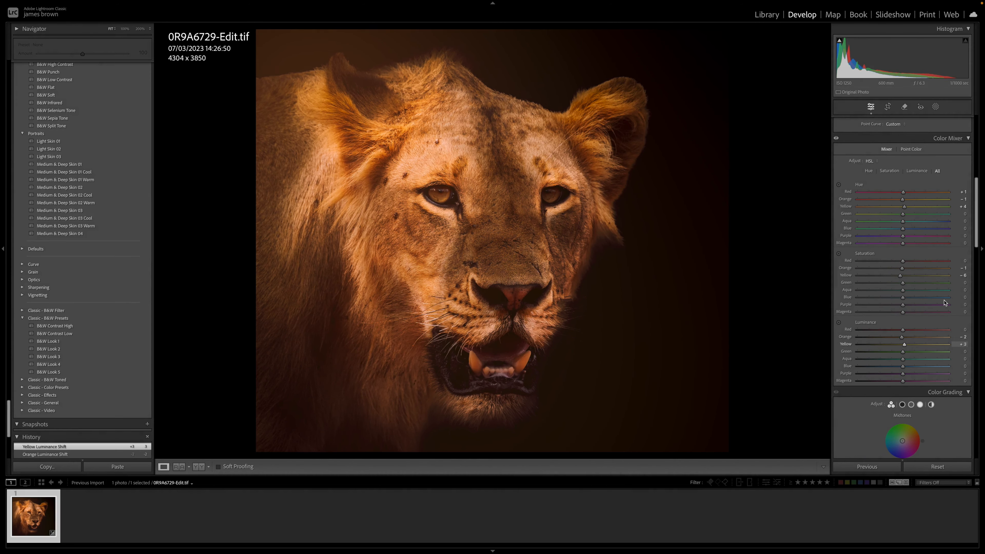
Add a large radial gradient mask centred on the lion's left-hand ear with Feather 100
left_click(936, 106)
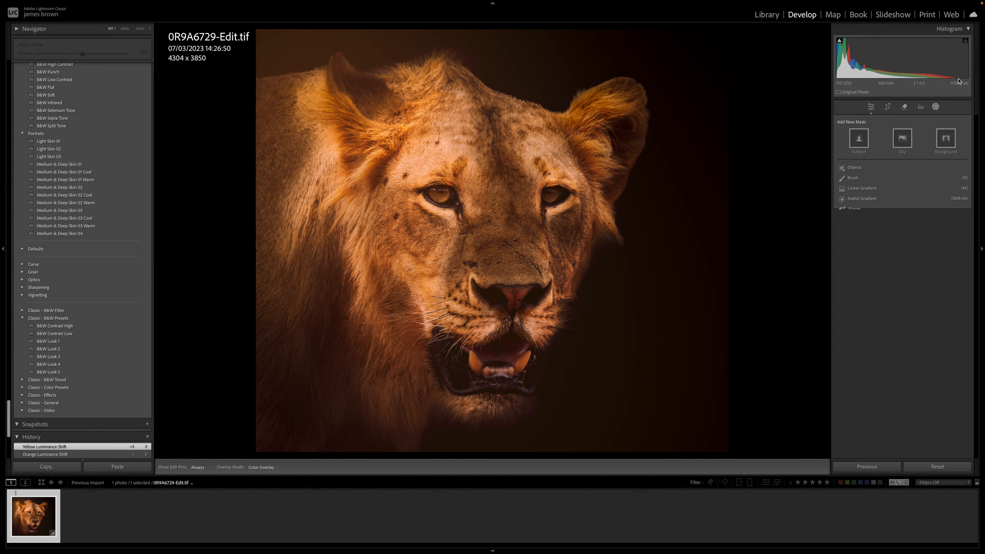
left_click(862, 199)
left_click_drag(362, 119, 542, 239)
left_click_drag(370, 164, 376, 124)
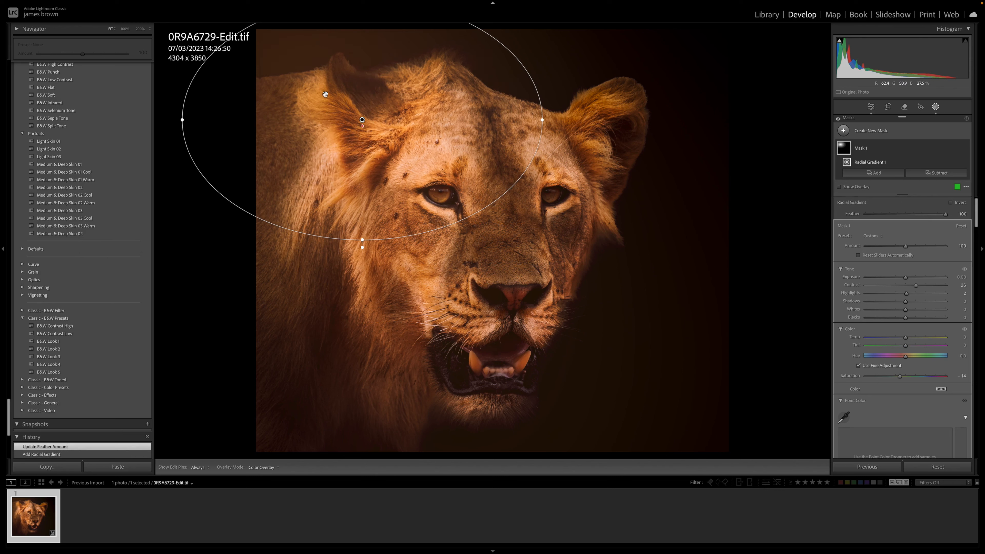
Move the radial gradient up to the lion's shoulder beside the left-hand ear and raise its Exposure to about 1.03
left_click_drag(362, 120, 315, 83)
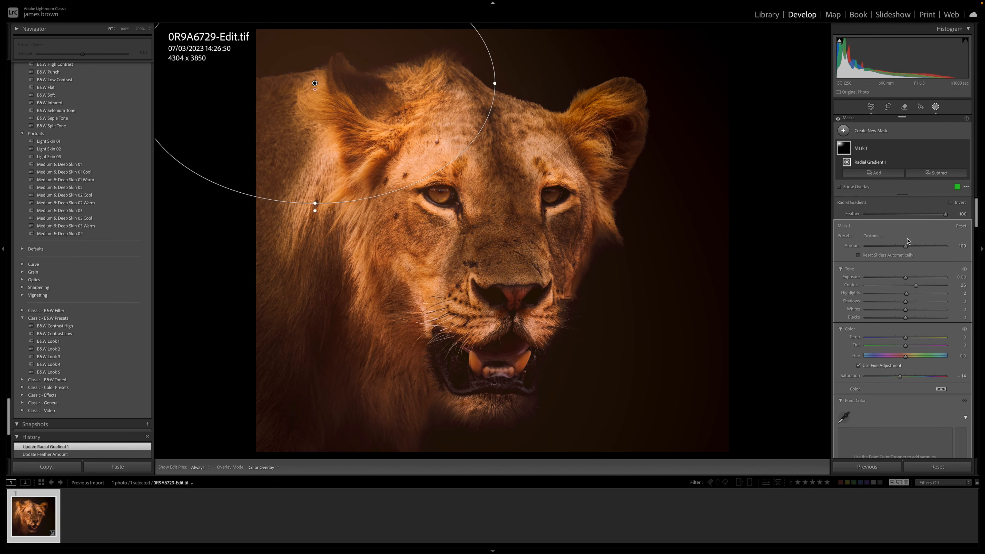
left_click(911, 277)
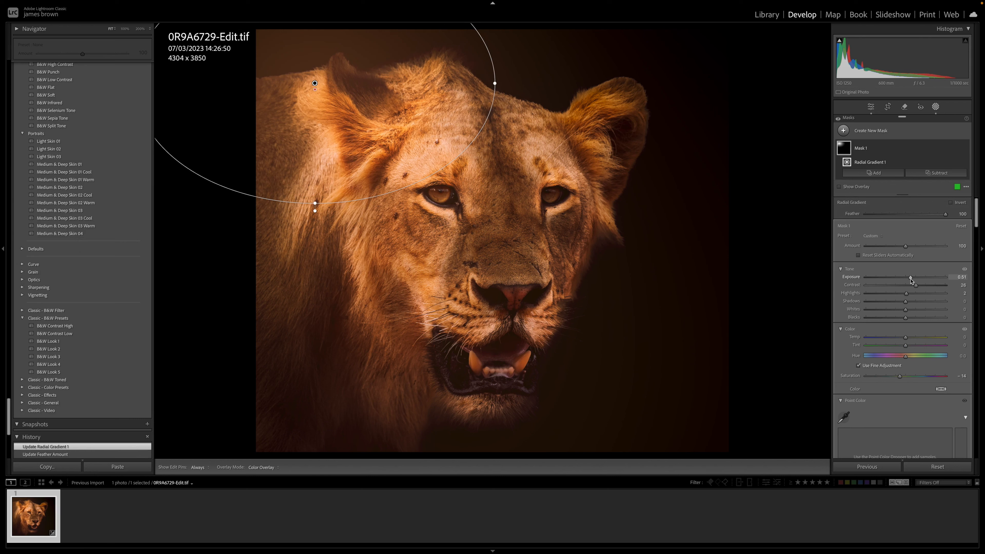
left_click_drag(913, 278, 917, 278)
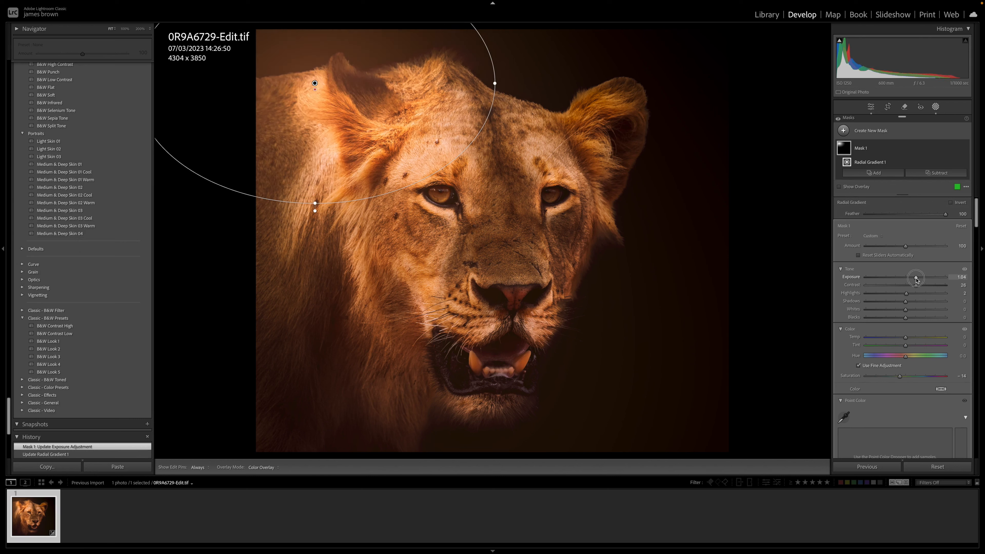
Shift the radial gradient toward the image's upper-left corner, rotate and resize its ellipse over the forehead, and set Temp to 10
left_click_drag(315, 83, 295, 45)
left_click_drag(481, 46, 708, 225)
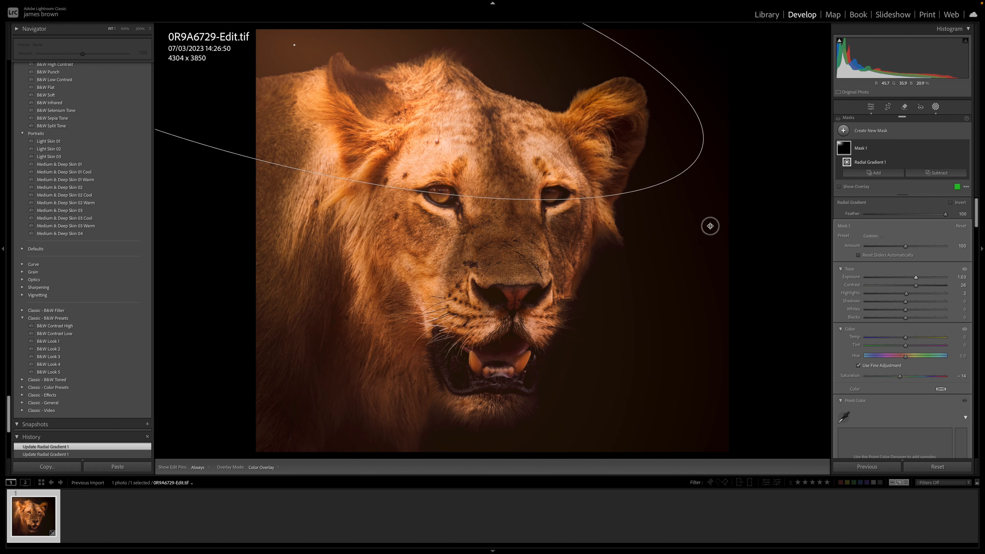
left_click_drag(711, 149, 681, 229)
left_click_drag(673, 226, 493, 145)
mouse_move(294, 45)
left_mouse_down()
mouse_move(288, 36)
mouse_move(283, 74)
mouse_move(296, 47)
left_mouse_up()
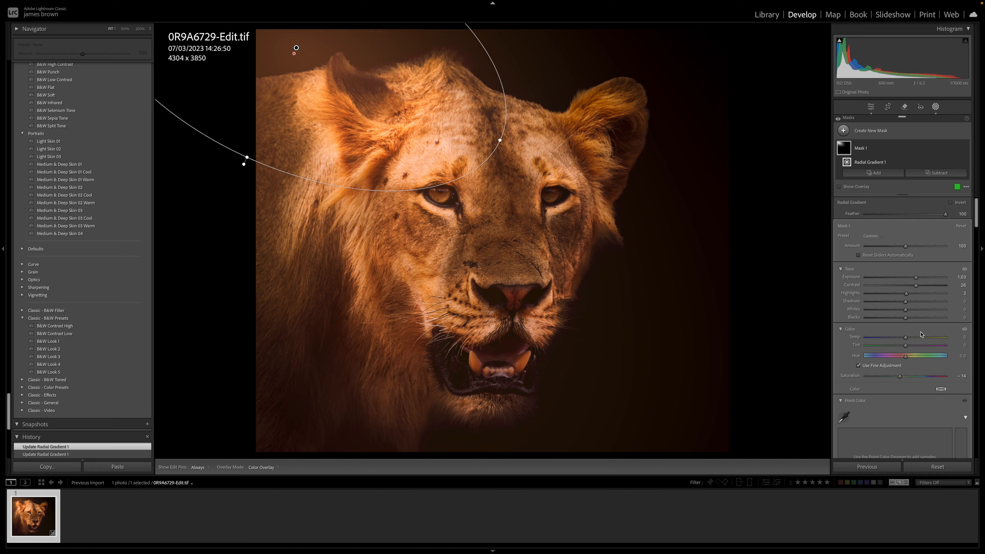
left_click(915, 339)
left_click_drag(915, 339, 910, 339)
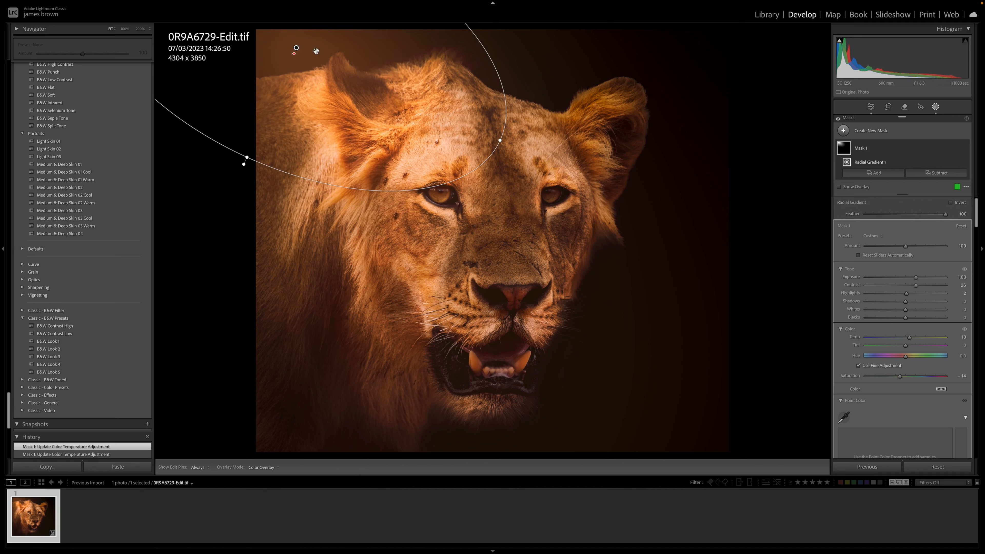
Duplicate the radial gradient, move the copy over the lion's lower-left mane, and reshape it into a smaller tilted ellipse
right_click(295, 48)
left_click(314, 75)
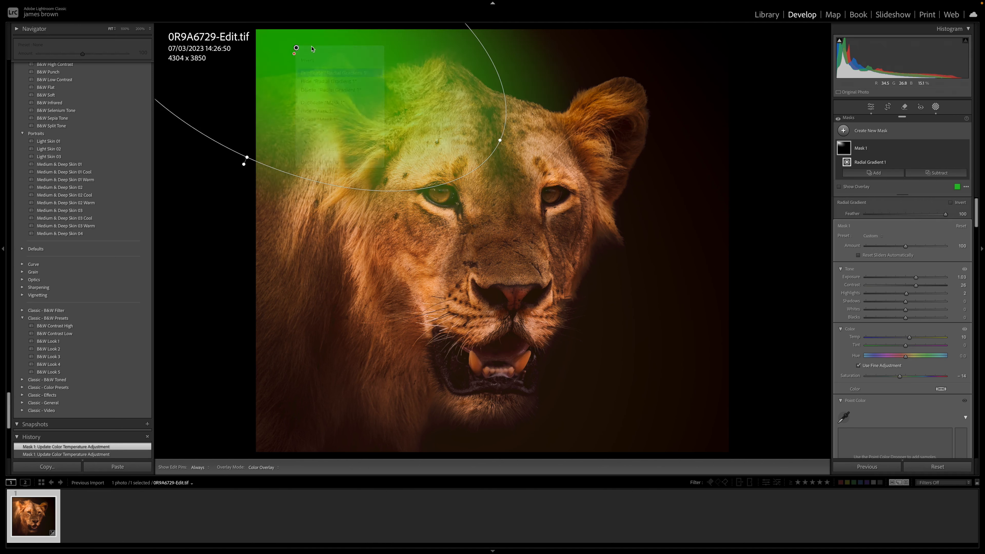
left_click_drag(295, 49, 289, 373)
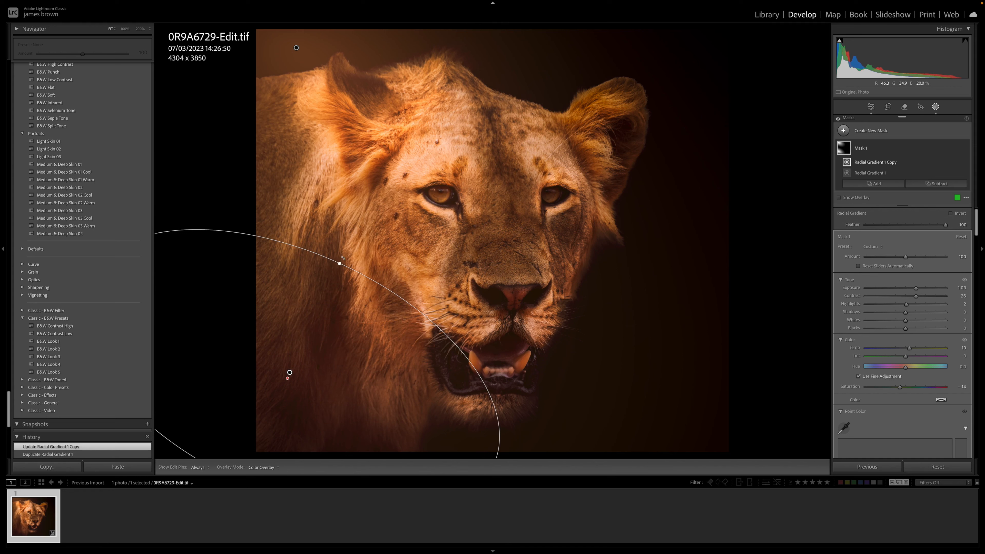
left_click_drag(342, 263, 337, 269)
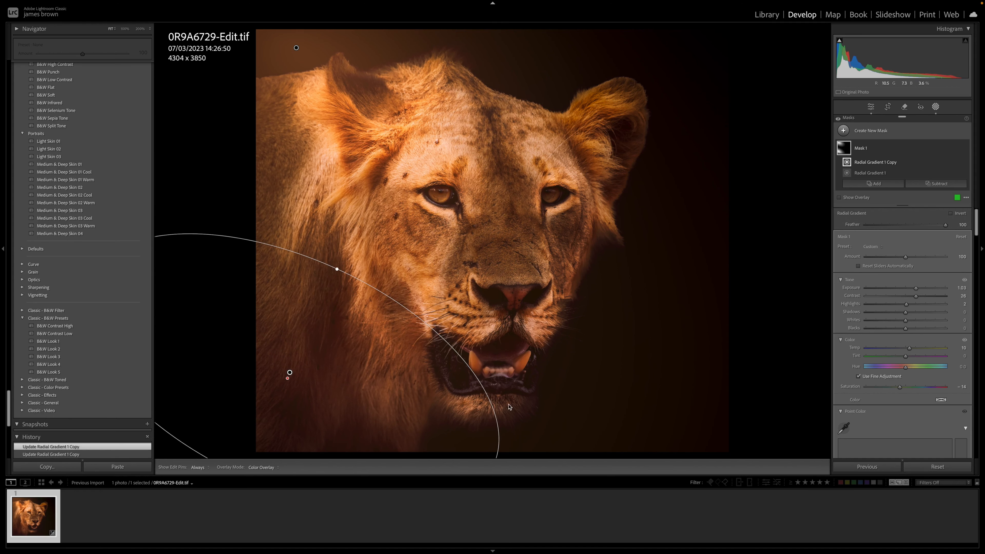
key("ctrl+minus")
key("ctrl+minus")
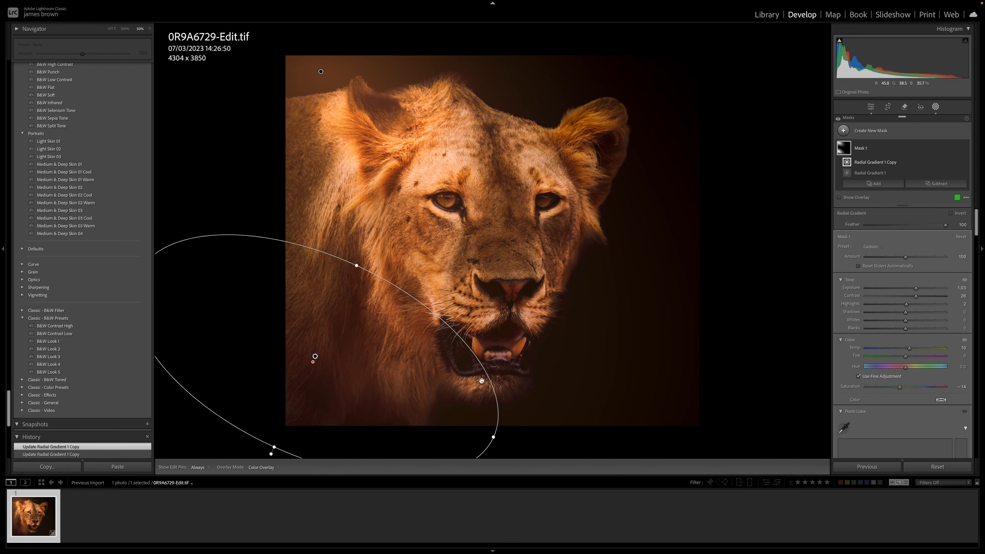
left_click_drag(257, 264, 299, 253)
left_click_drag(352, 292, 357, 288)
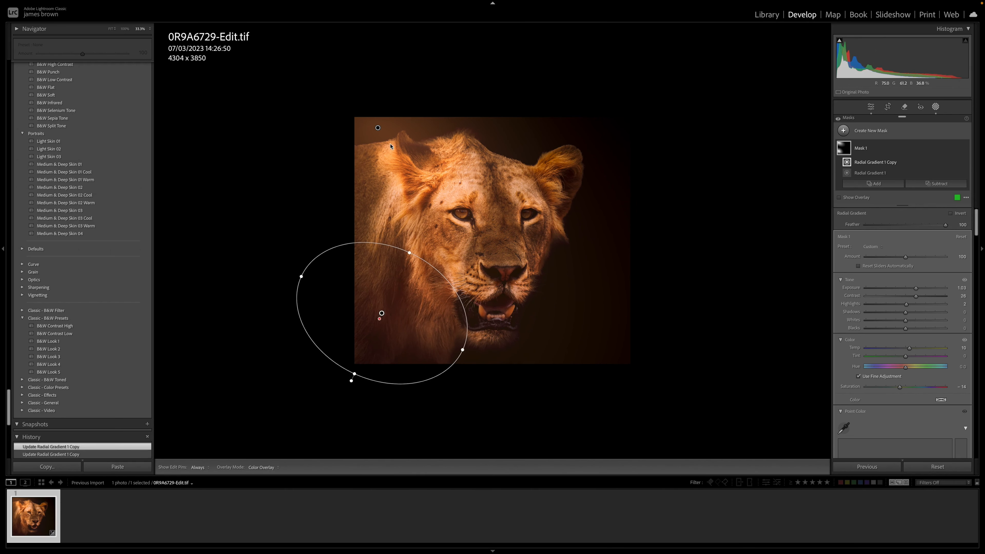
Move the upper radial gradient slightly closer to the image's upper-left corner and leave masking
left_click(382, 313)
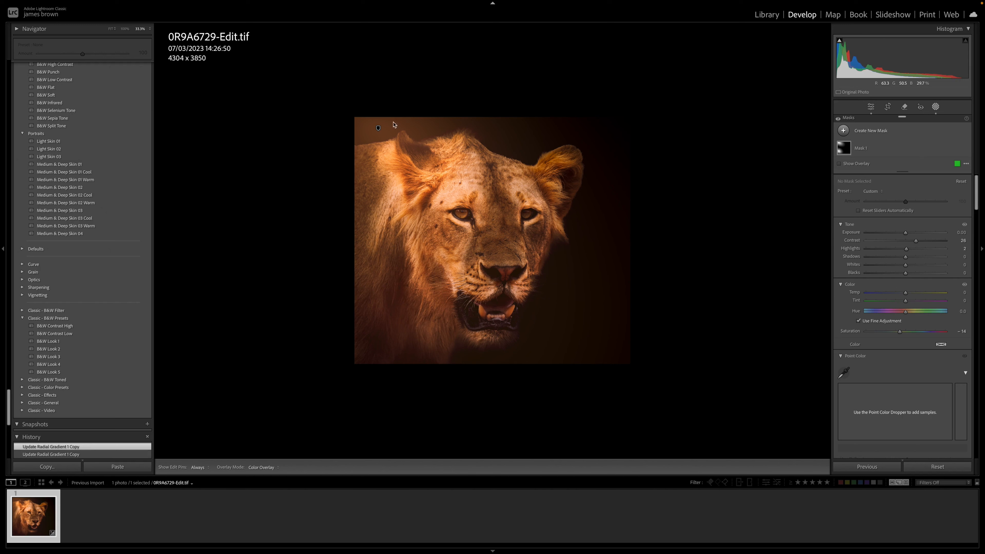
left_click(379, 129)
mouse_move(379, 128)
left_mouse_down()
mouse_move(367, 106)
mouse_move(370, 118)
left_mouse_up()
key("Escape")
key("Escape")
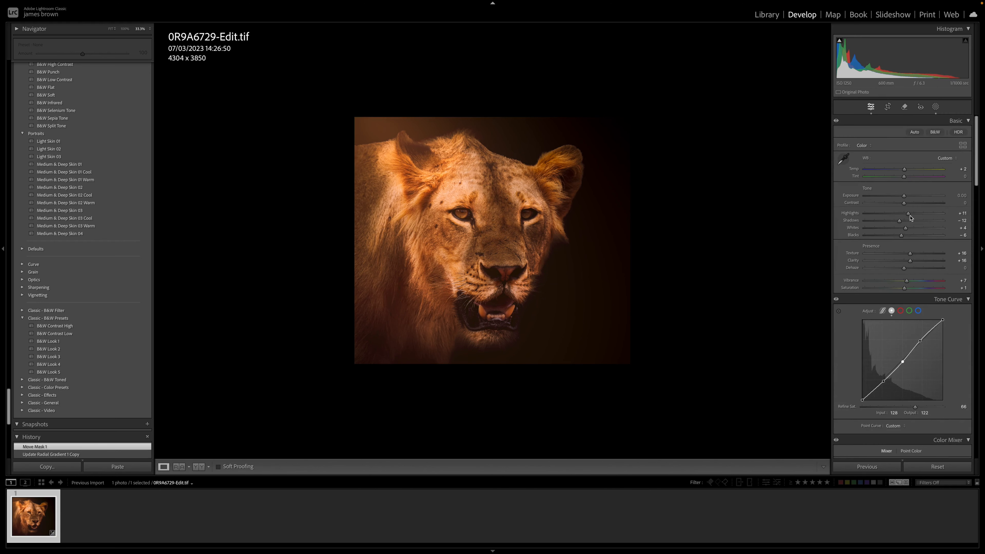
Lower the overall Highlights to -9 and add a slight dark post-crop vignette
left_click_drag(908, 214, 897, 213)
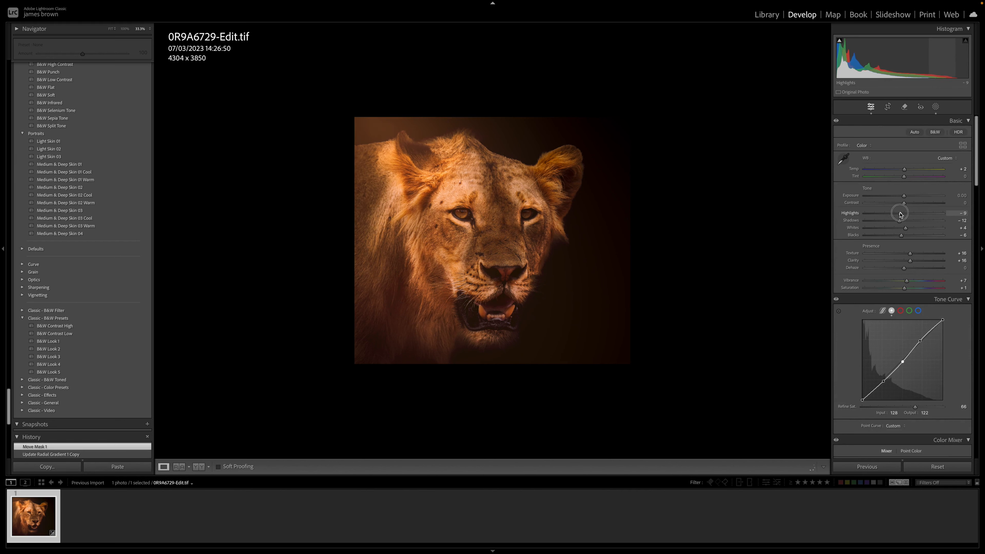
scroll(900, 229, "down", 10)
scroll(904, 248, "down", 12)
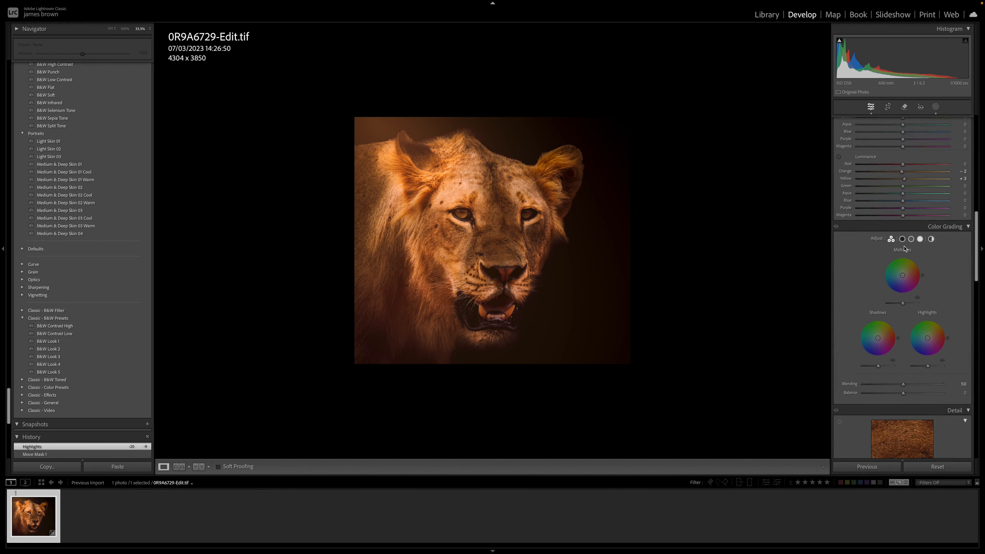
scroll(904, 248, "down", 10)
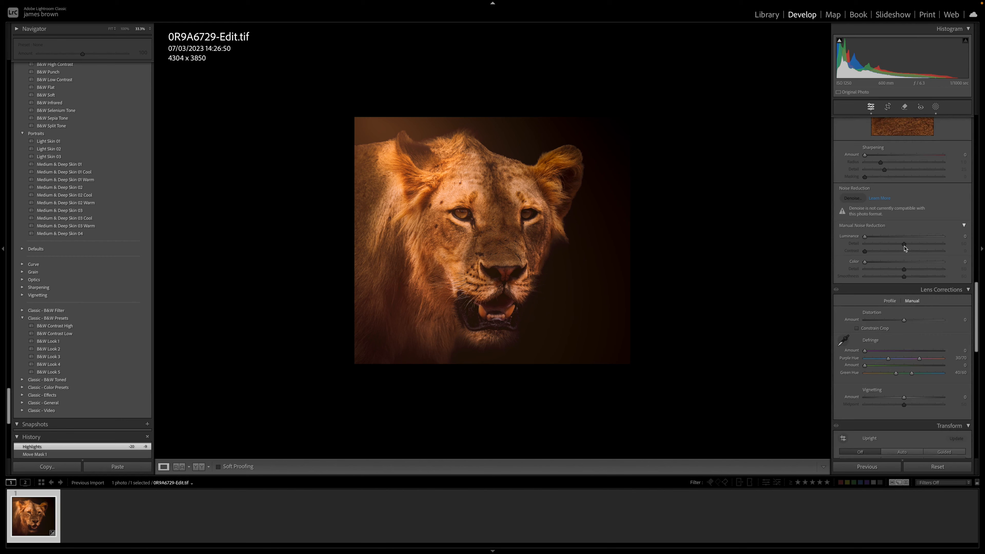
scroll(904, 249, "down", 5)
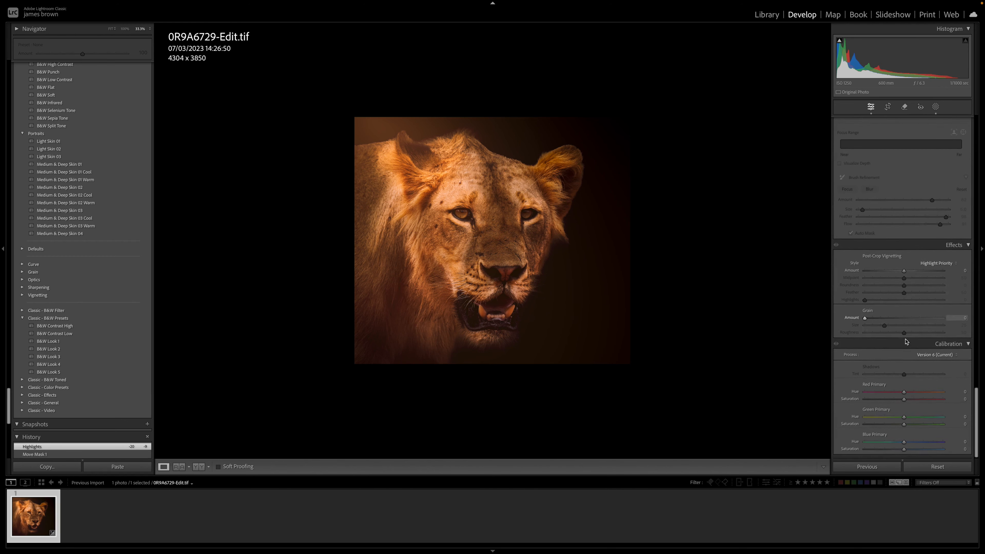
left_click_drag(904, 271, 901, 274)
Sharpen the image with Amount 18, Detail 48 and Masking 63
scroll(904, 267, "up", 6)
scroll(904, 263, "up", 10)
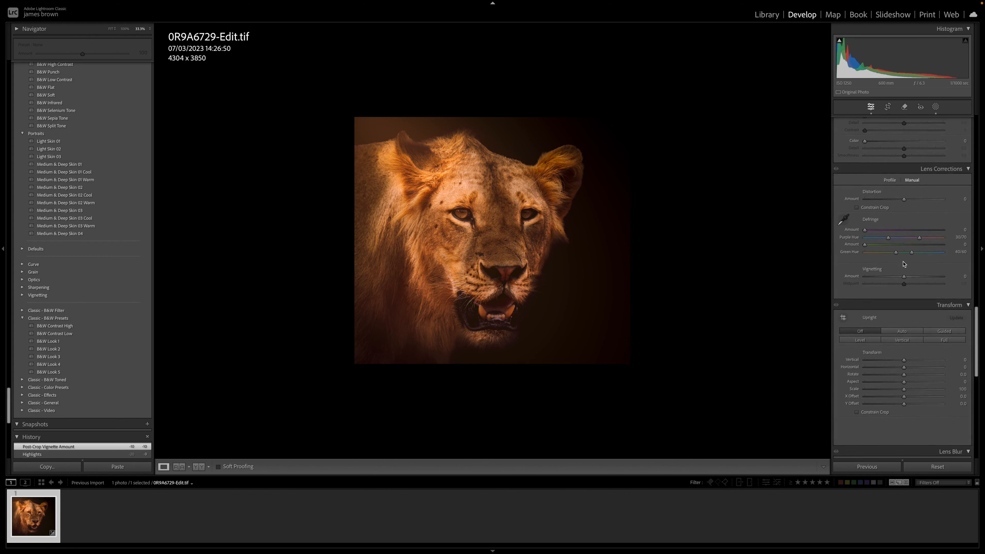
left_click_drag(865, 325, 914, 349)
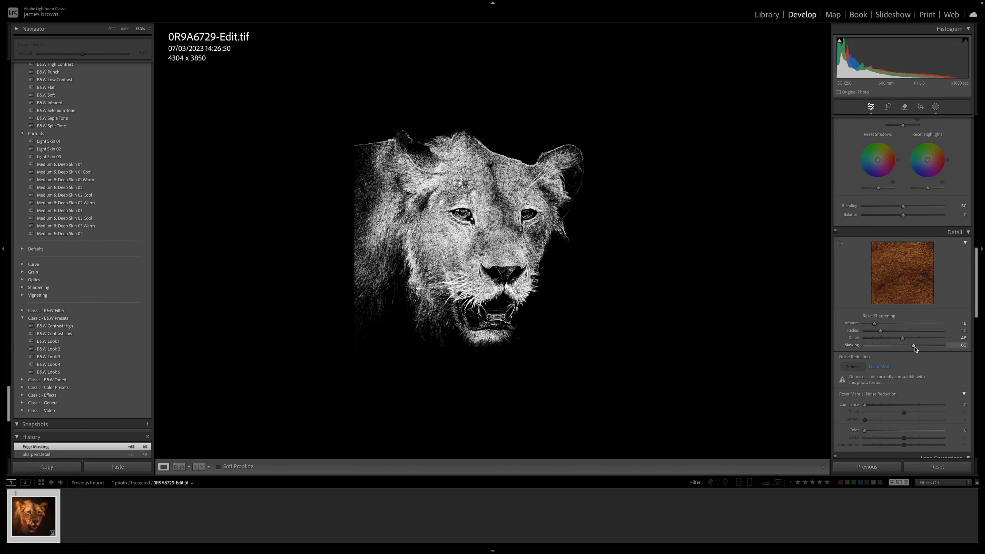
Create a brush mask and paint over both of the lion's irises with brush size 2.0 and Auto Mask on
key("super+equal")
key("super+equal")
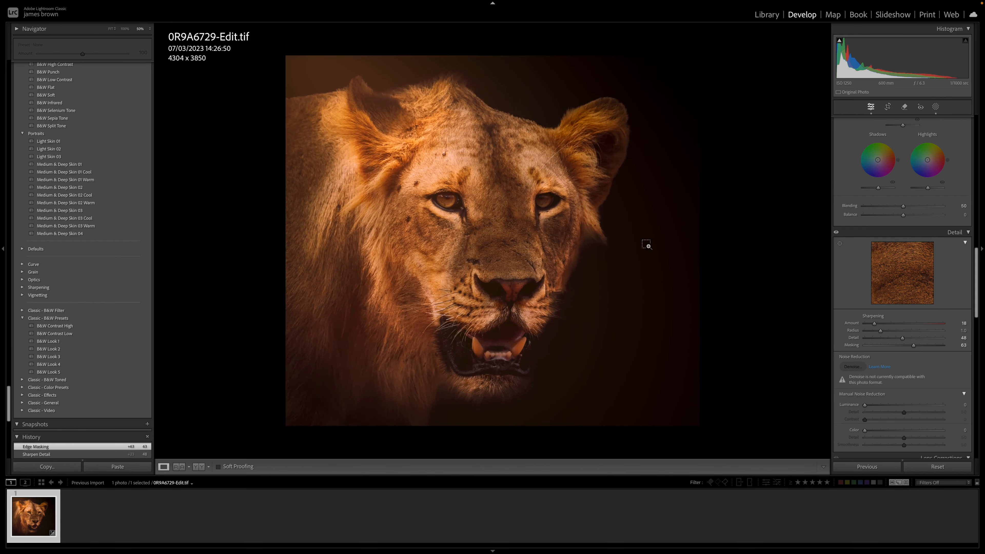
left_click(937, 108)
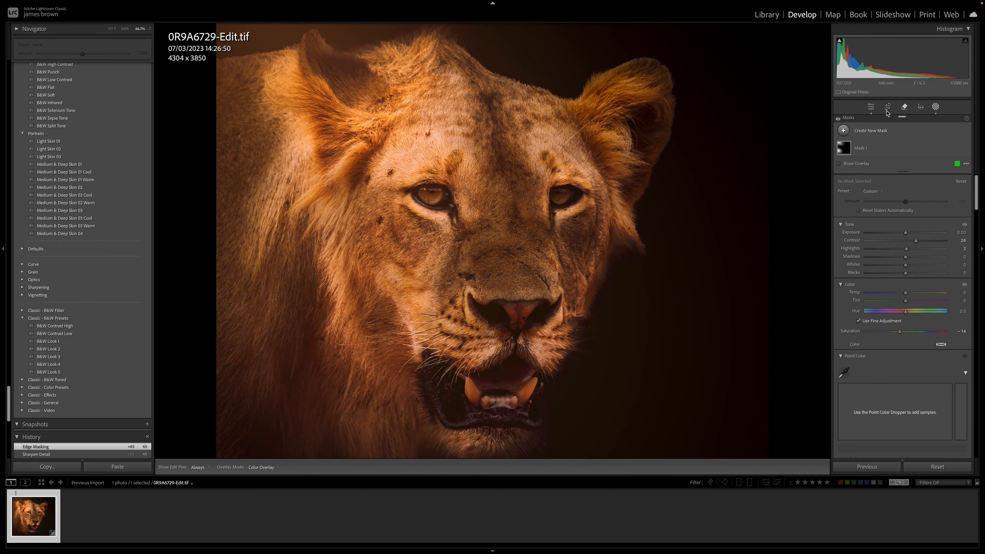
left_click(874, 132)
left_click(879, 202)
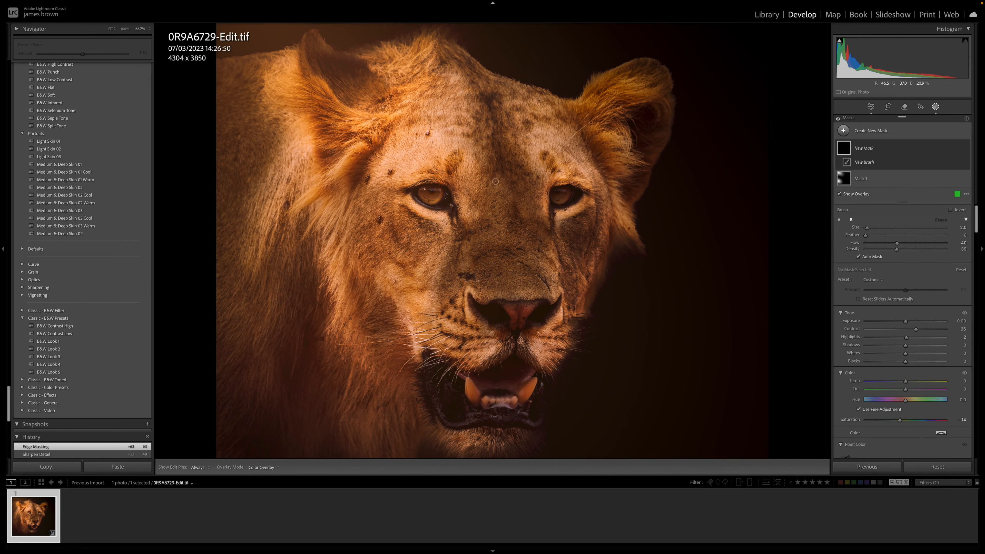
mouse_move(439, 190)
left_mouse_down()
mouse_move(434, 200)
mouse_move(421, 192)
mouse_move(440, 191)
mouse_move(427, 201)
mouse_move(439, 189)
mouse_move(430, 202)
mouse_move(432, 193)
left_mouse_up()
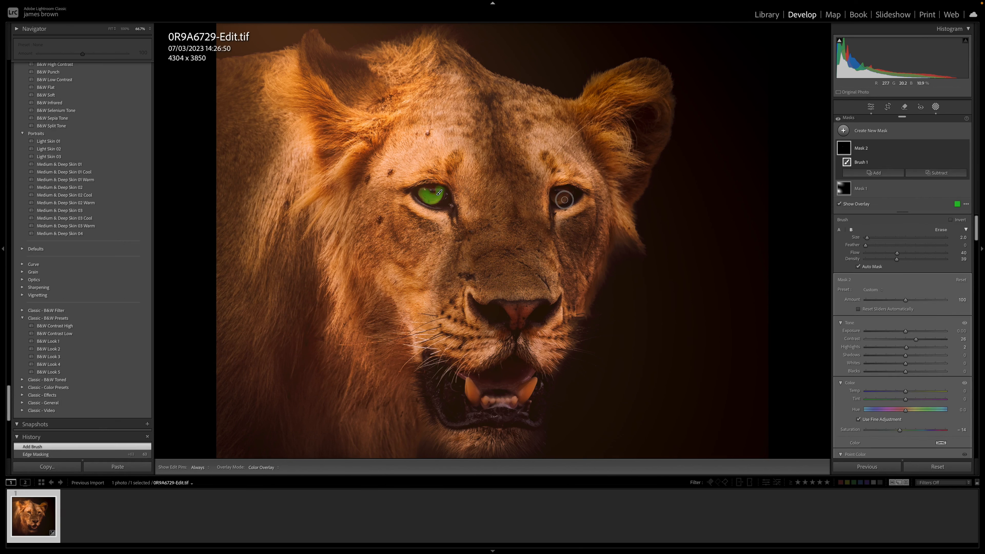
left_click_drag(567, 193, 562, 196)
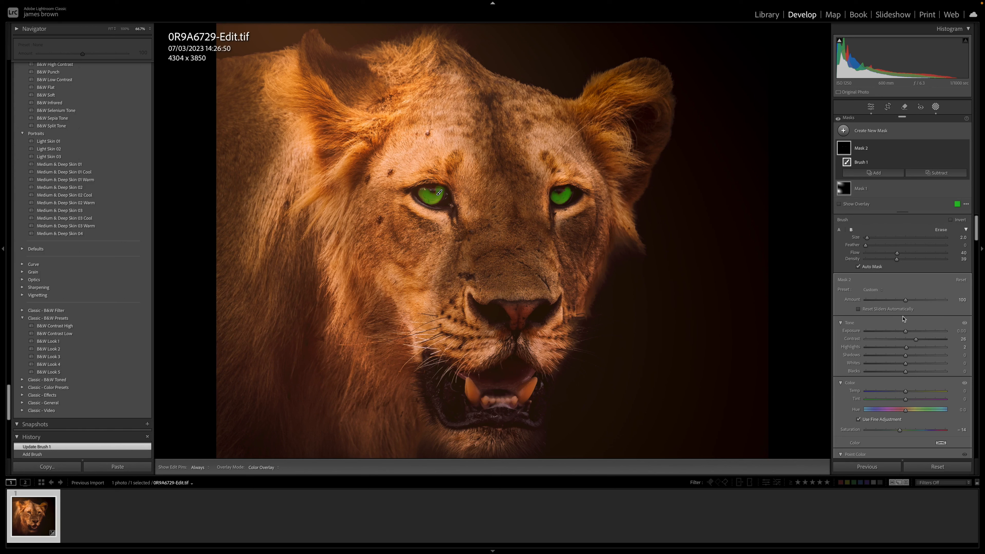
Raise the eye mask's Exposure and Saturation, set Texture to about 20 and Clarity to 17, and leave masking
left_click_drag(913, 334, 918, 333)
scroll(926, 405, "down", 2)
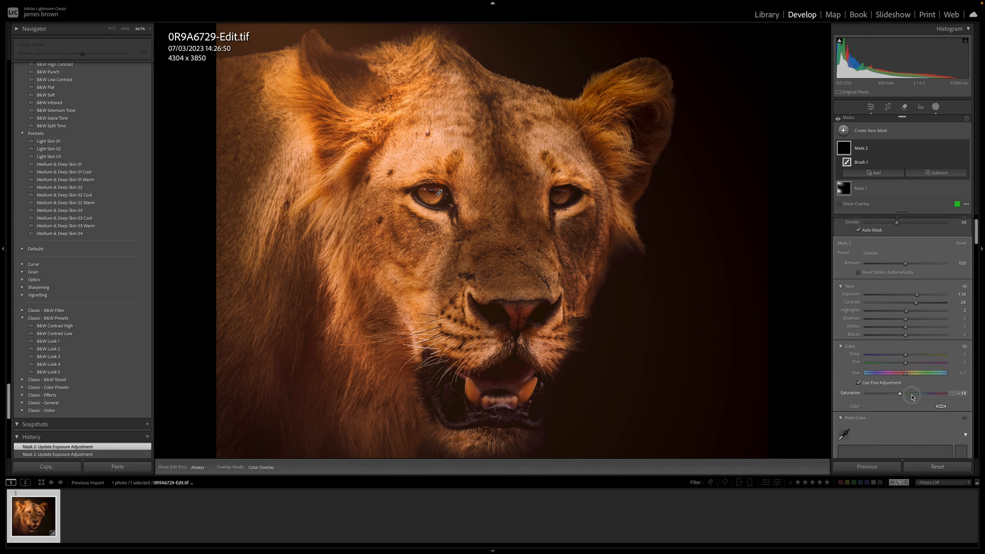
scroll(912, 397, "down", 10)
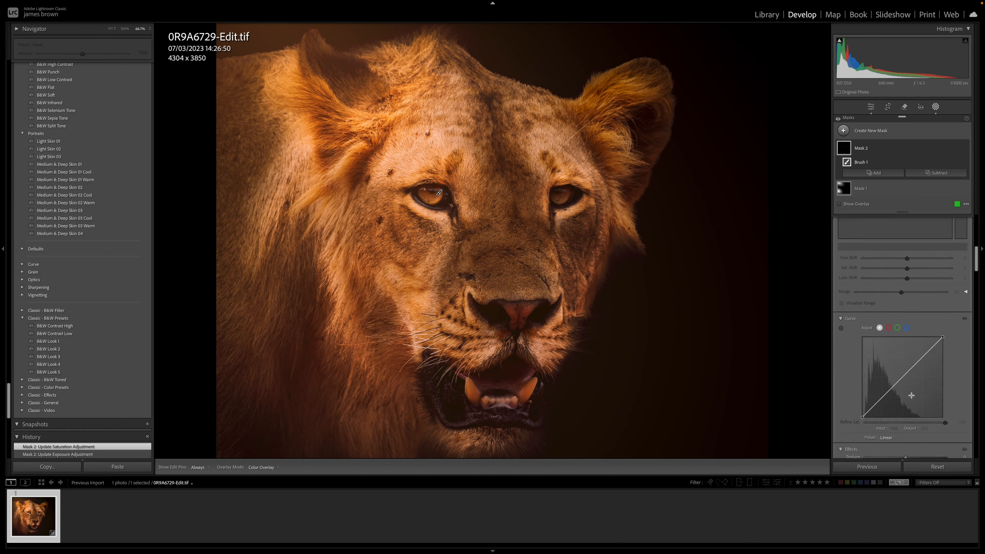
scroll(913, 397, "down", 1)
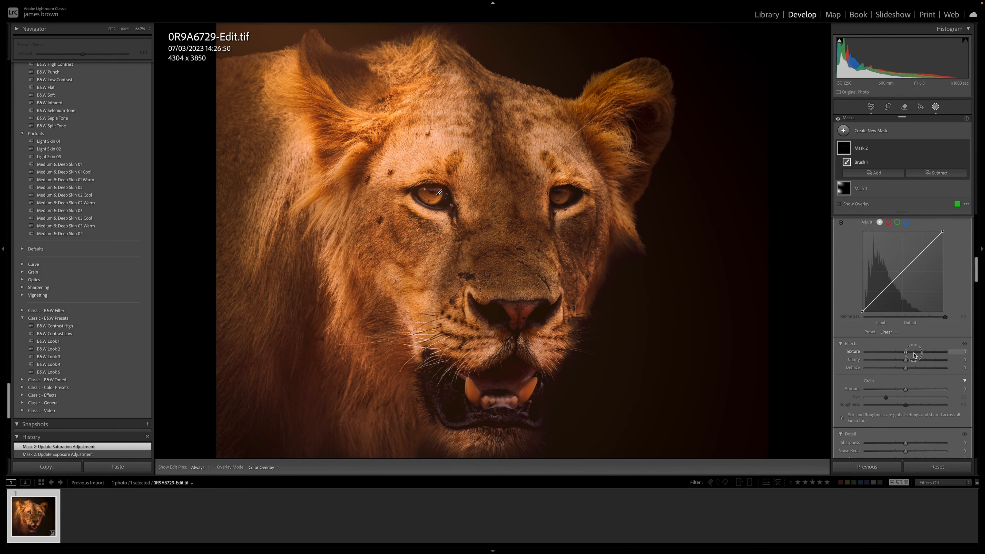
left_click(914, 352)
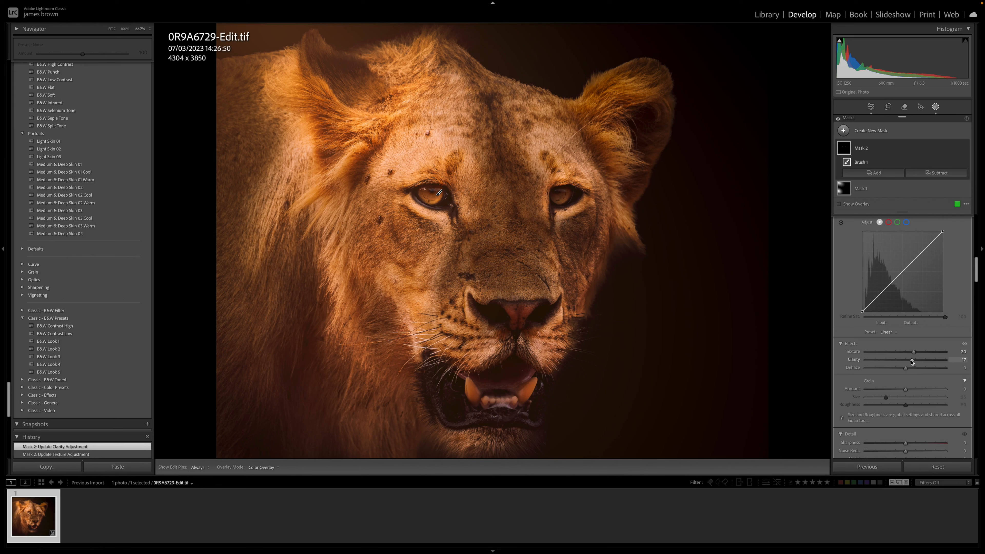
key("Escape")
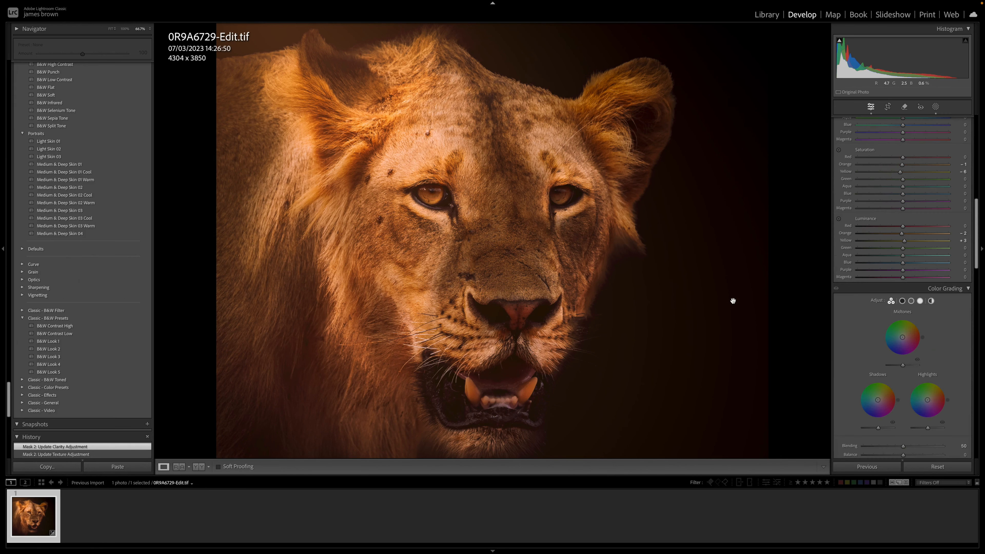
Tint the Color Grading shadows orange with a colour sampled from the glowing fur, then reduce it to about hue 38, saturation 44
scroll(922, 258, "down", 2)
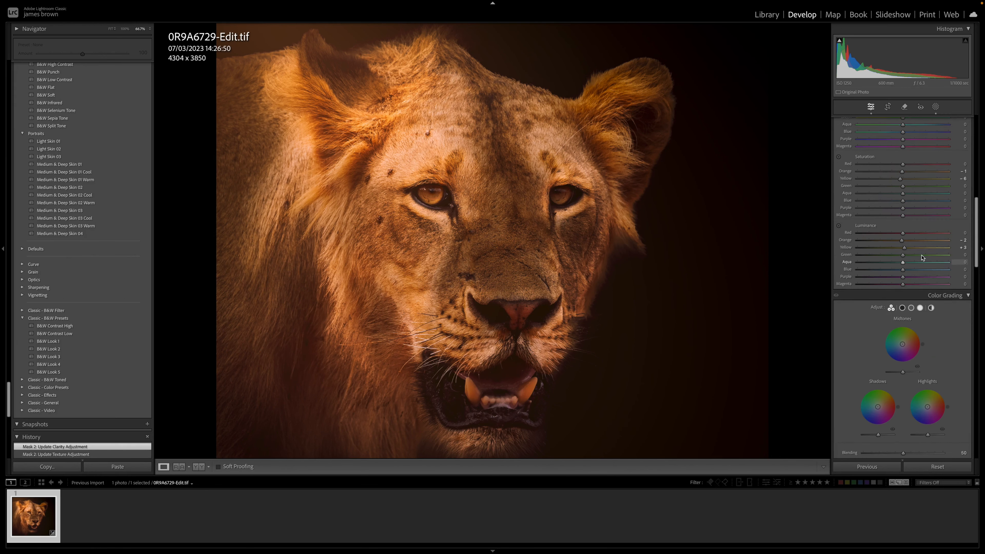
scroll(922, 258, "down", 6)
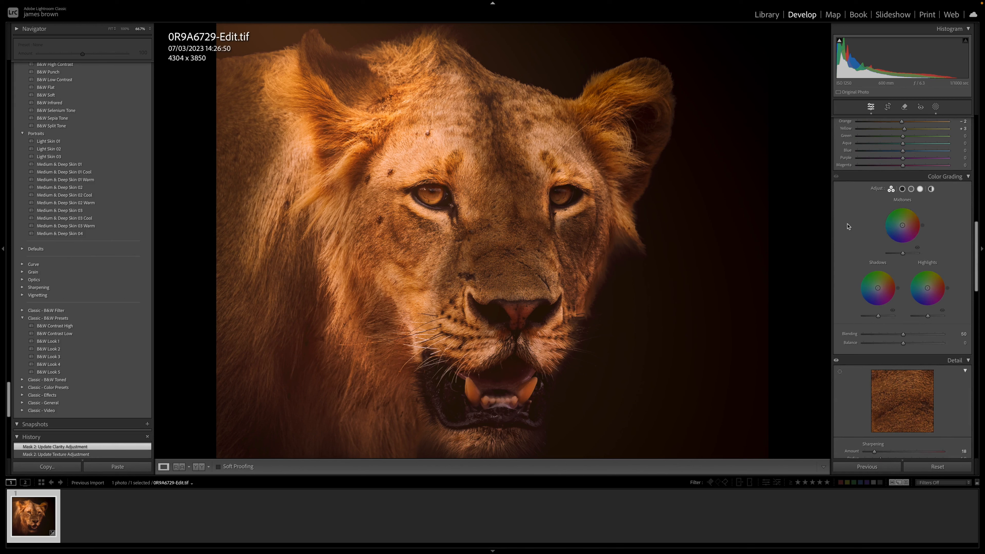
left_click(902, 189)
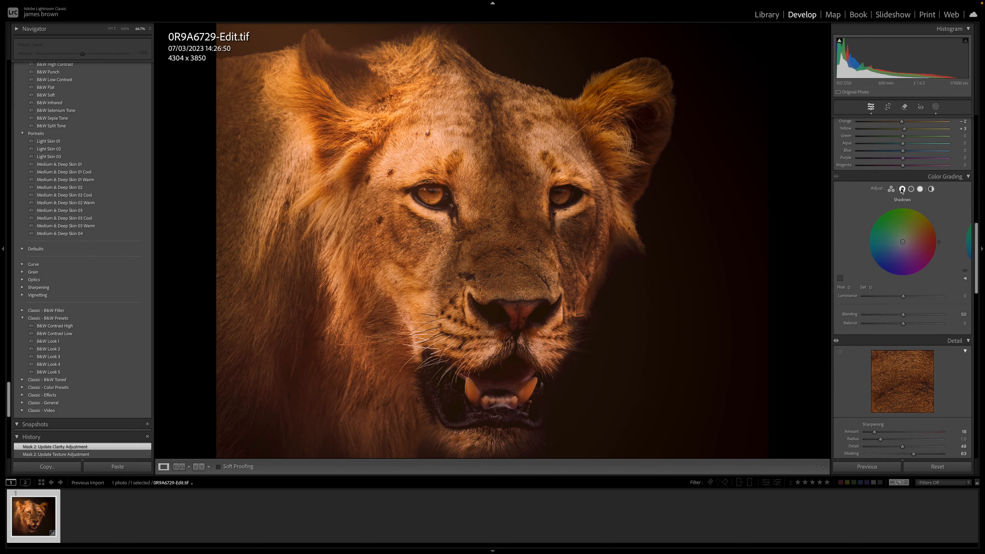
left_click(841, 278)
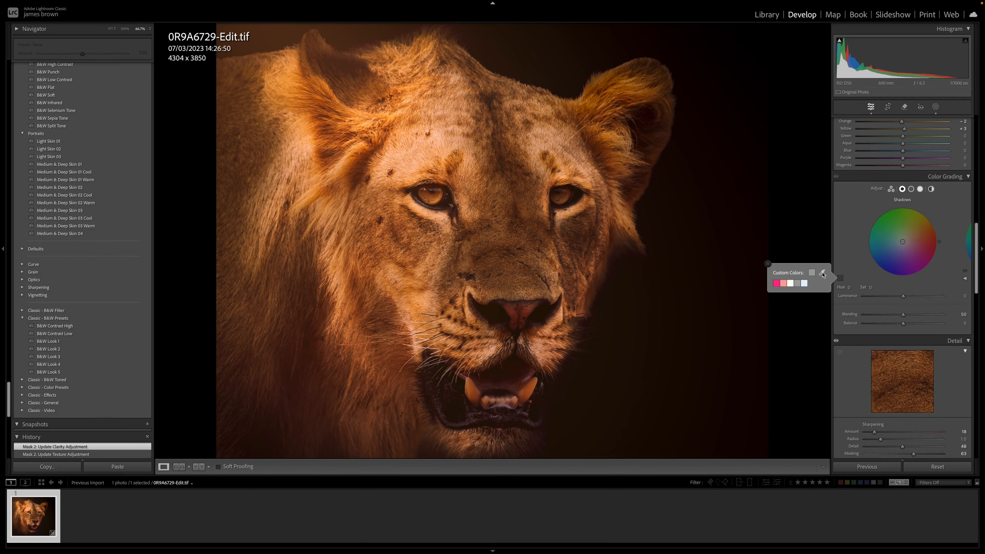
left_click_drag(822, 275, 289, 69)
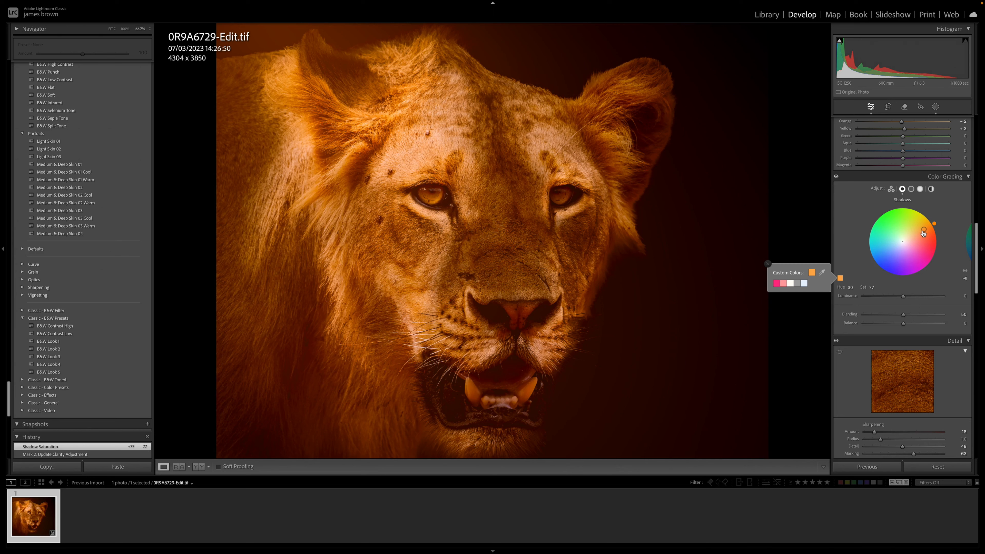
left_click_drag(926, 234, 914, 235)
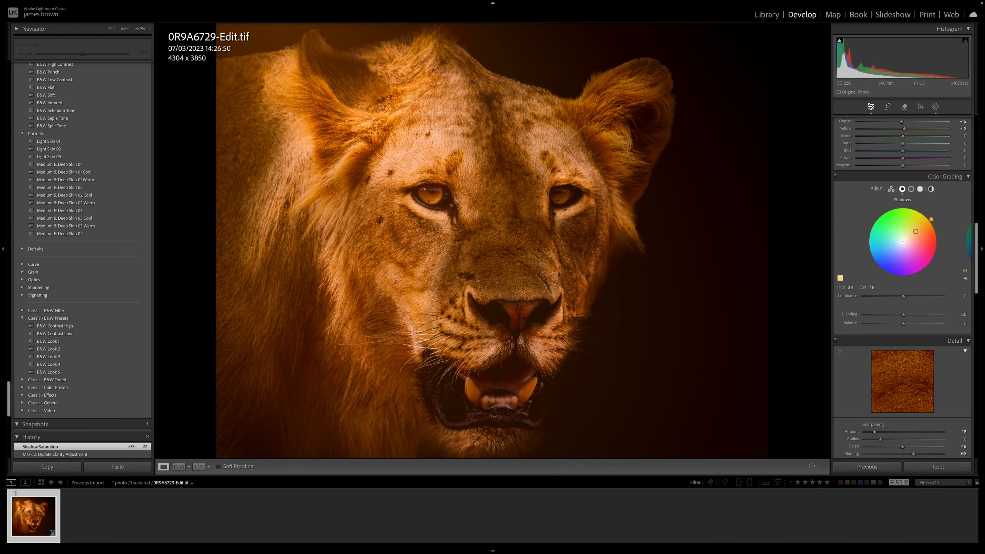
Grade the shadows to hue 42, saturation 15, and the midtones to hue 49, saturation 6, Luminance -32, with Blending 52 and Balance +1
left_click_drag(910, 235, 907, 237)
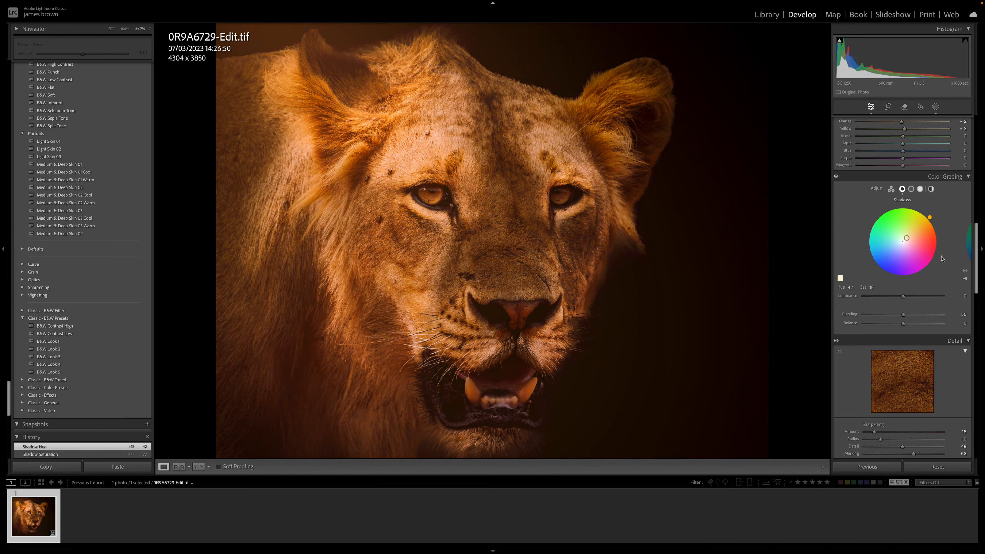
left_click(911, 190)
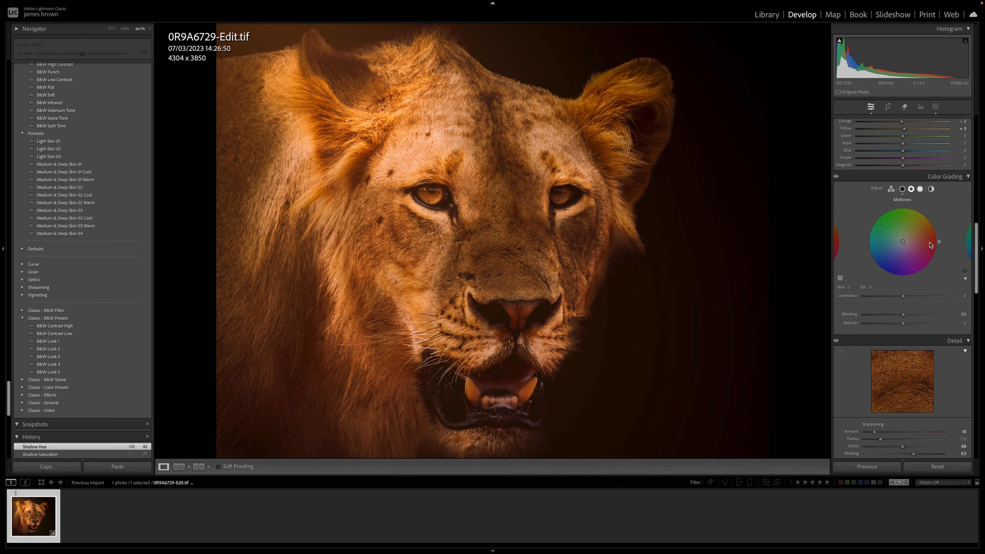
left_click_drag(930, 245, 891, 254)
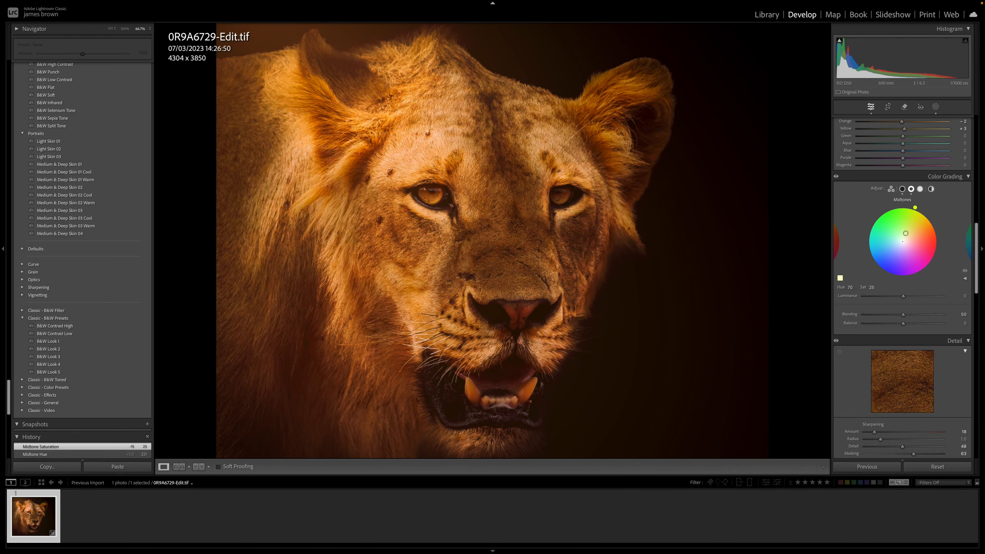
left_click_drag(907, 234, 907, 233)
mouse_move(907, 234)
left_mouse_down()
mouse_move(920, 217)
mouse_move(906, 238)
left_mouse_up()
left_click_drag(903, 240, 906, 241)
left_click_drag(903, 297, 905, 322)
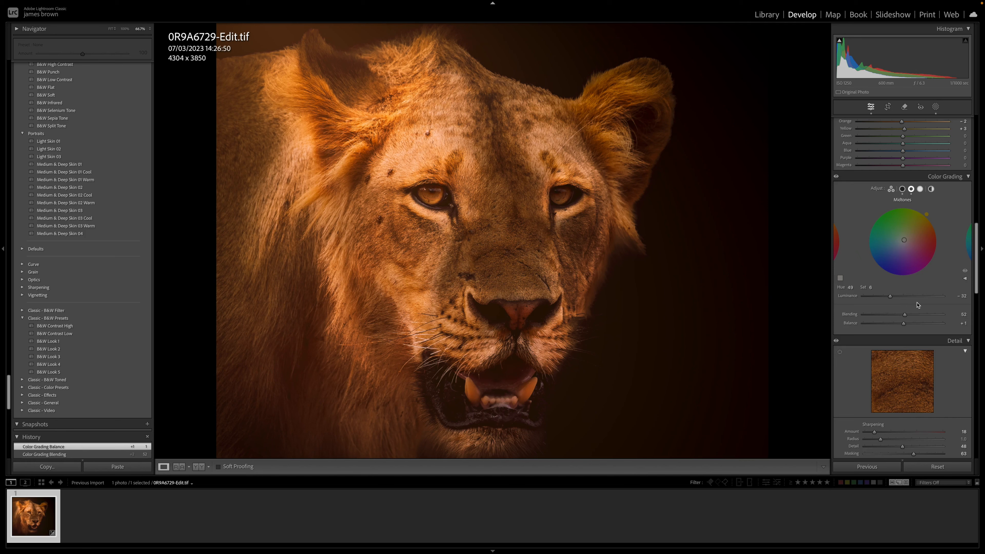
Set the Basic adjustments to Exposure -0.25, Contrast +22, Highlights -32, Vibrance +7 and Saturation -7
scroll(918, 306, "up", 5)
scroll(917, 305, "up", 8)
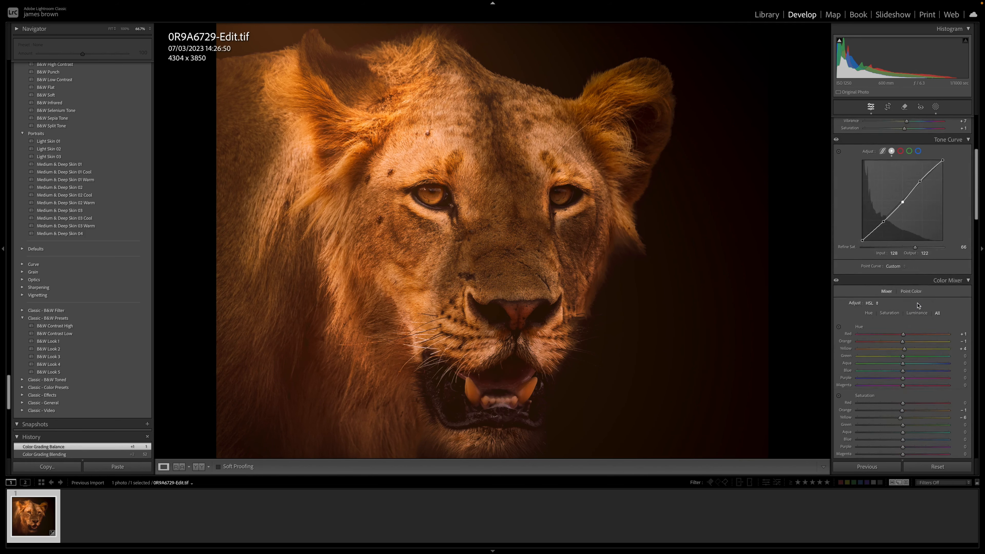
left_click_drag(914, 206, 914, 206)
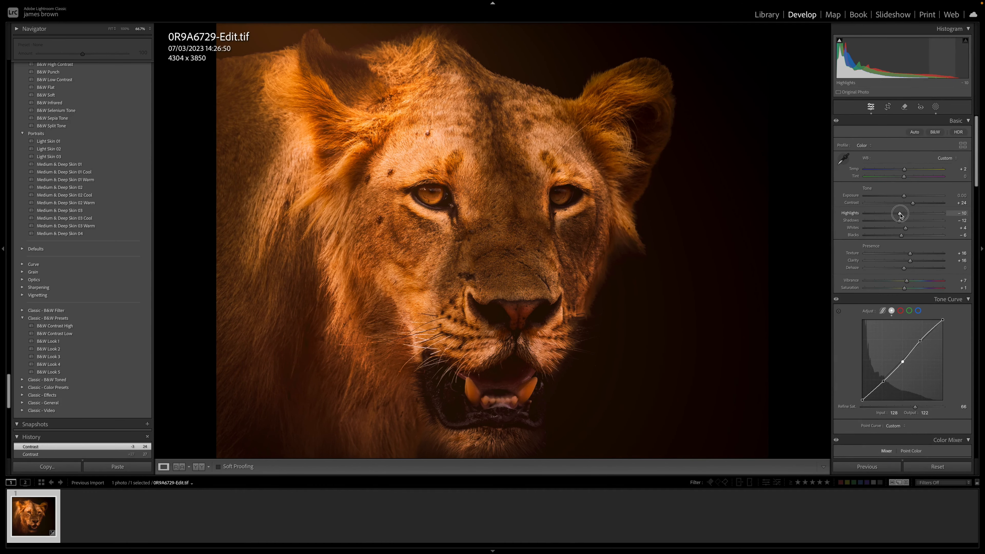
mouse_move(900, 216)
left_mouse_down()
mouse_move(875, 215)
mouse_move(923, 215)
mouse_move(878, 216)
mouse_move(903, 199)
left_mouse_up()
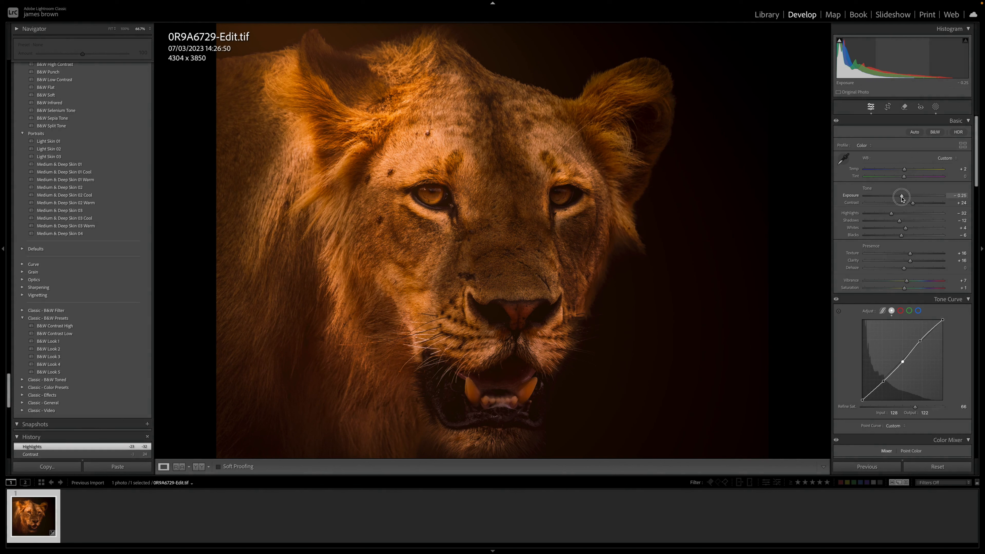
left_click_drag(913, 204, 901, 231)
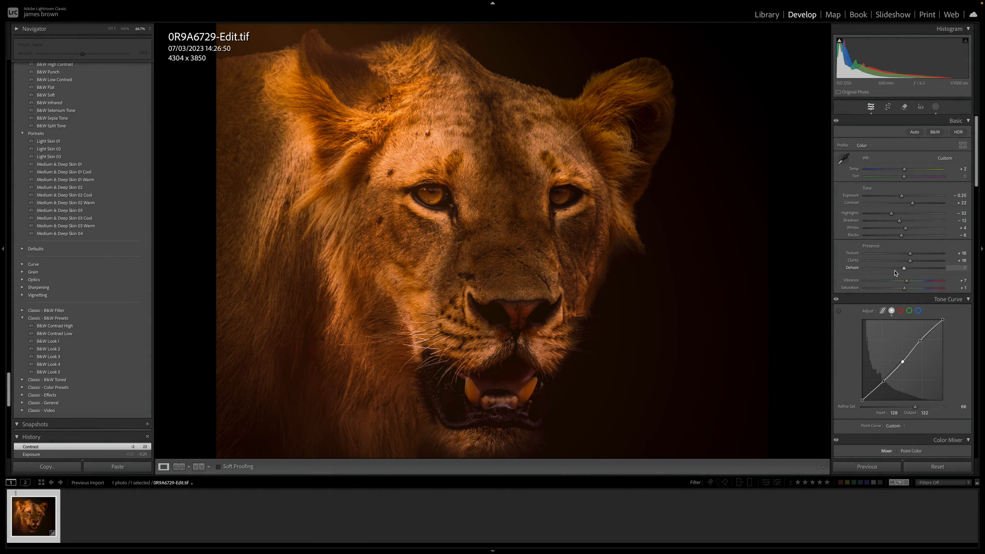
scroll(908, 257, "down", 3)
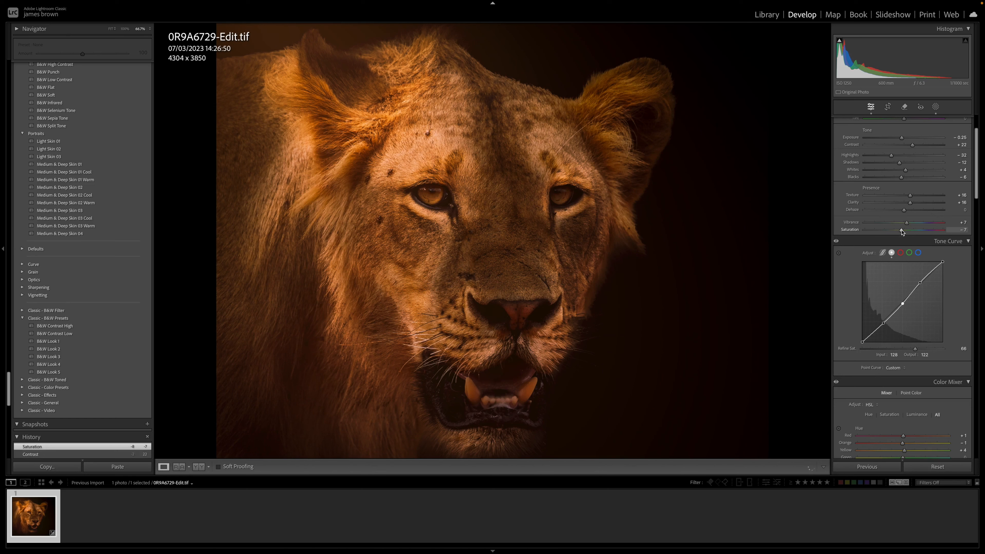
scroll(906, 249, "down", 3)
Set the Color Mixer hues to Red +5, Orange -5 and Yellow -3, and reduce Orange saturation to -5
scroll(906, 250, "down", 3)
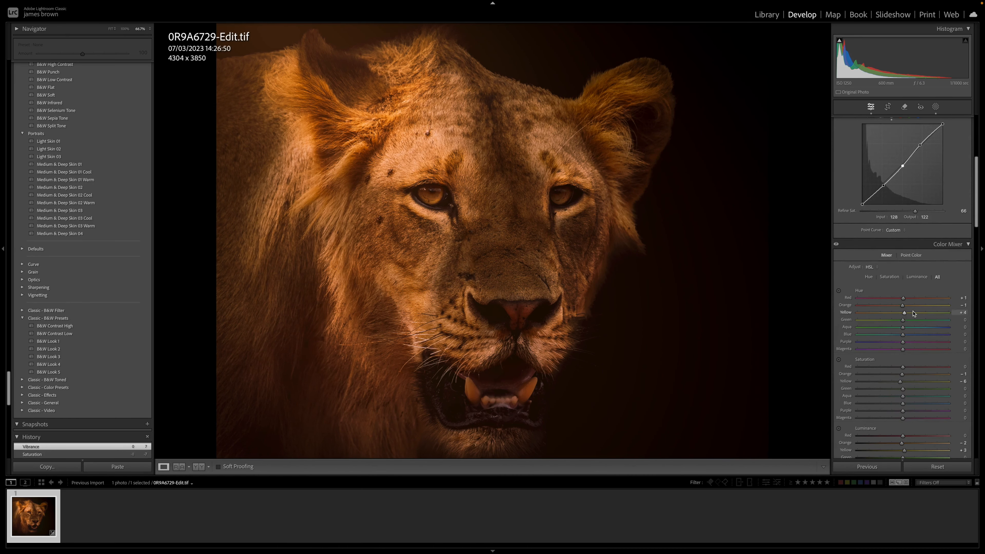
scroll(913, 313, "down", 2)
mouse_move(905, 276)
left_mouse_down()
mouse_move(857, 280)
mouse_move(906, 283)
mouse_move(919, 270)
mouse_move(908, 270)
left_mouse_up()
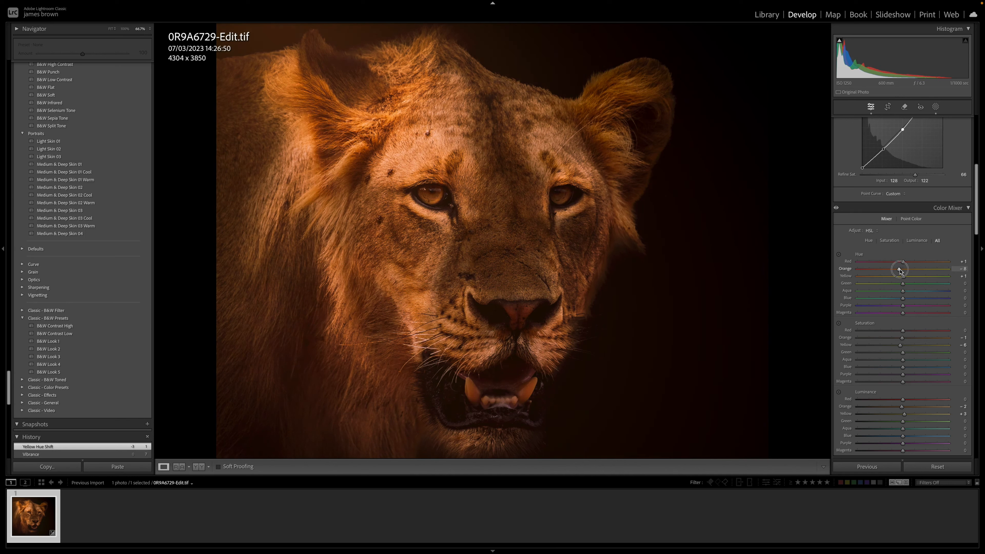
mouse_move(896, 270)
left_mouse_down()
mouse_move(929, 262)
mouse_move(857, 264)
mouse_move(933, 262)
mouse_move(881, 264)
mouse_move(908, 263)
mouse_move(922, 278)
mouse_move(877, 279)
mouse_move(902, 278)
left_mouse_up()
mouse_move(902, 337)
left_mouse_down()
mouse_move(936, 335)
mouse_move(831, 340)
mouse_move(901, 338)
left_mouse_up()
Raise the tone curve's black point to output 9, lower its white point to output 247, and compare before and after
scroll(960, 243, "up", 3)
scroll(961, 243, "up", 1)
left_click(863, 249)
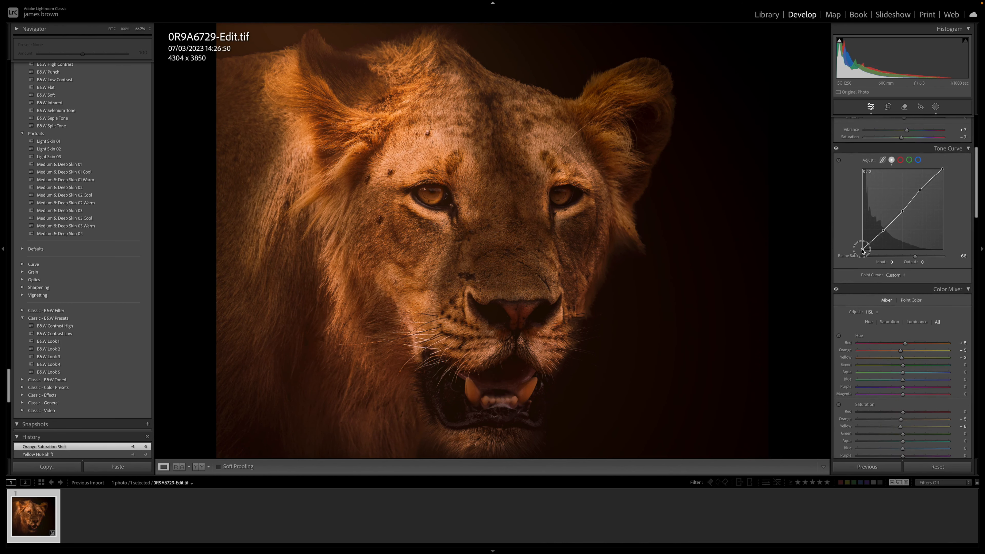
left_click_drag(862, 251, 856, 250)
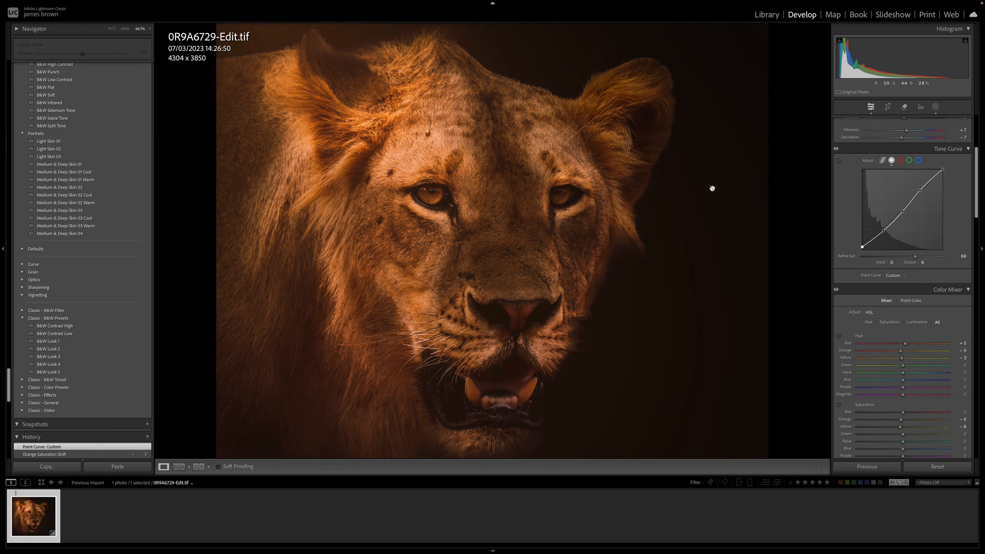
left_click_drag(945, 170, 948, 173)
left_click(836, 150)
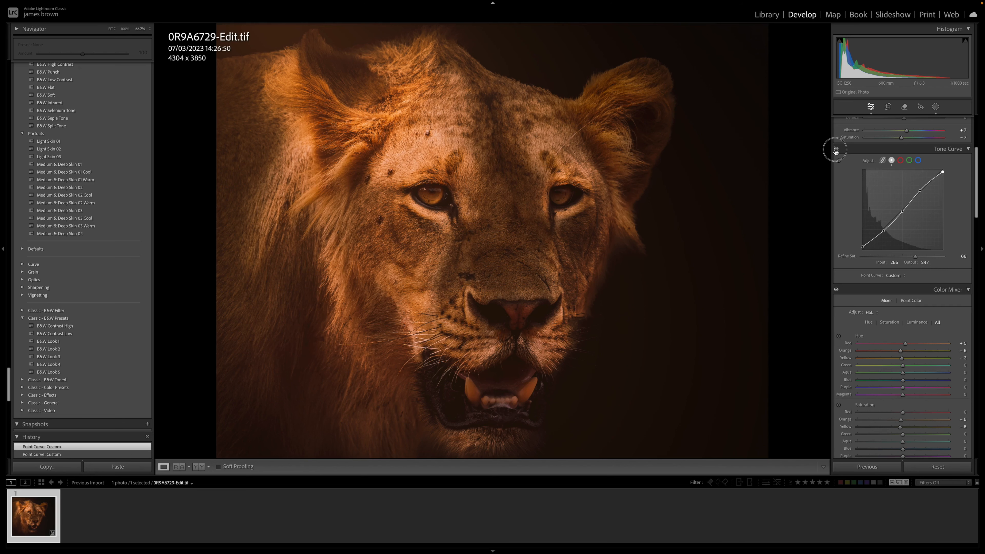
left_click(836, 150)
key("y")
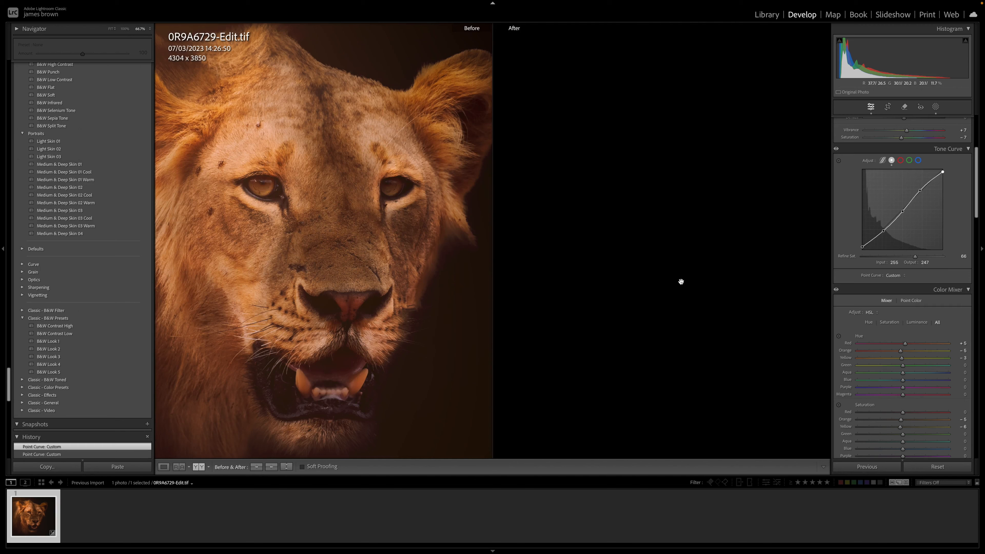
left_click(649, 253)
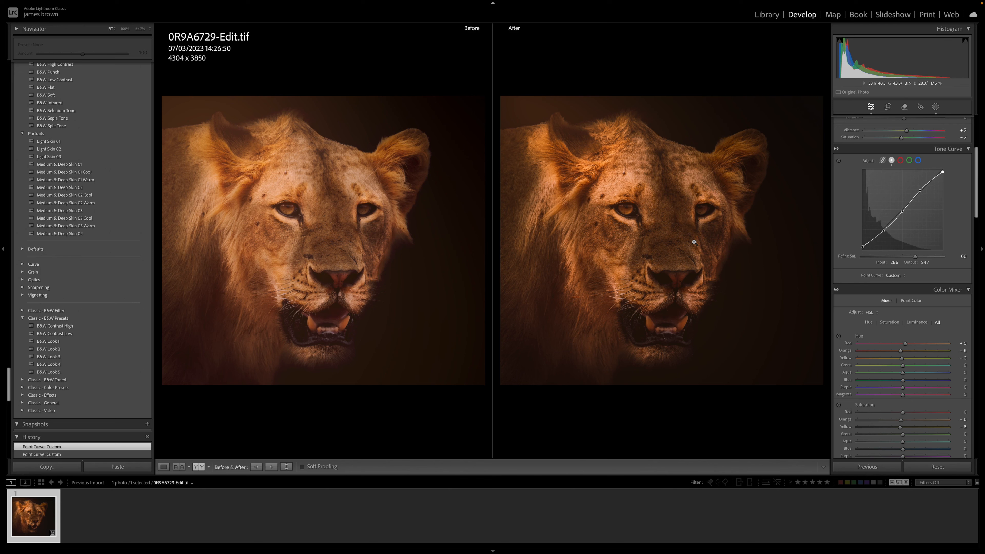
key("y")
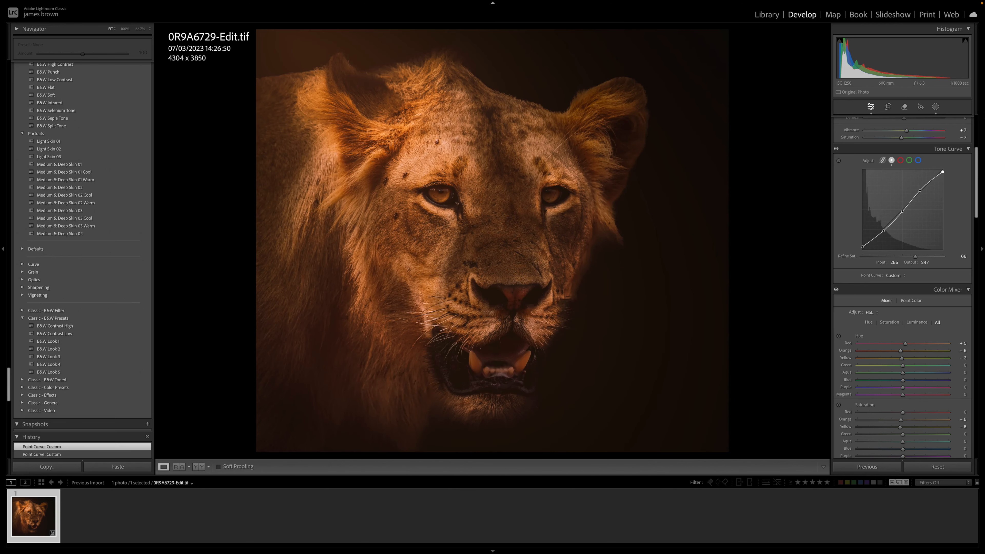
Create a radial gradient mask, make it a large circle and place it above the lion's upper-left ear
left_click(936, 106)
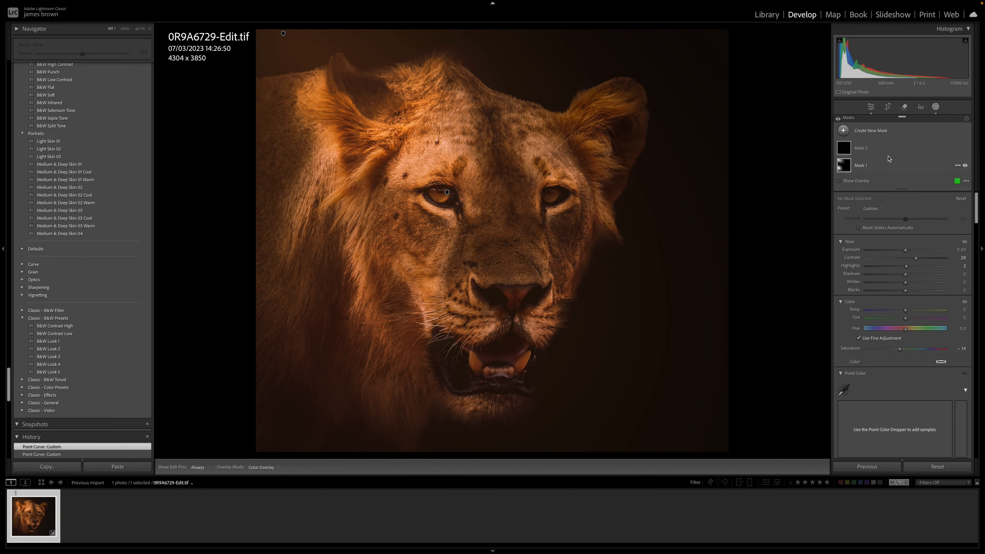
left_click(881, 134)
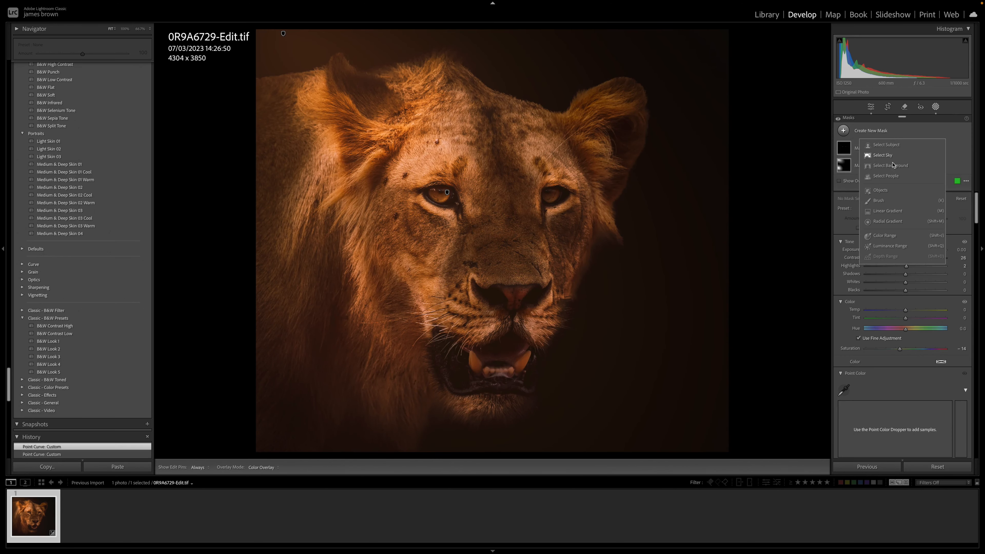
left_click(892, 218)
left_click_drag(380, 98, 558, 188)
left_click_drag(564, 97, 539, 165)
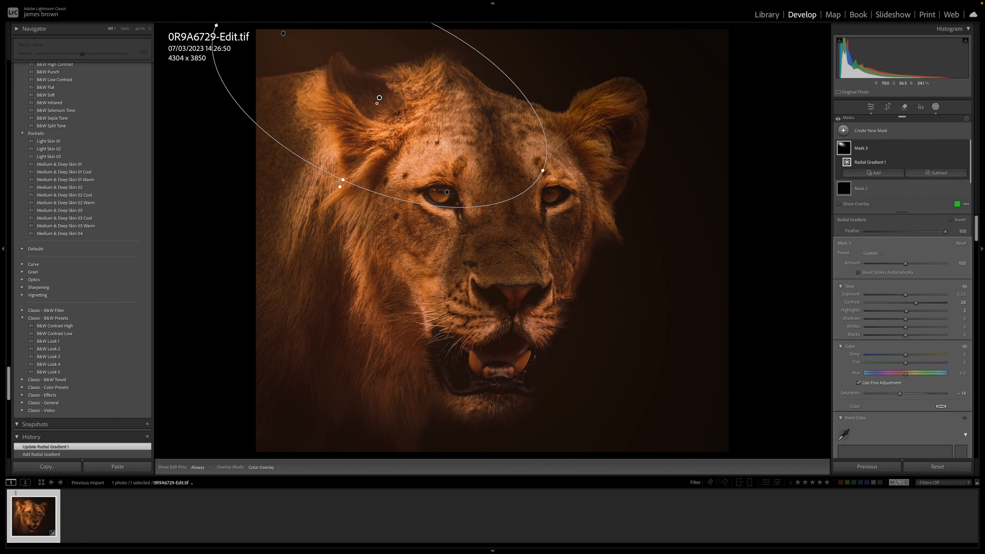
left_click_drag(343, 181, 267, 263)
left_click_drag(394, 129, 383, 67)
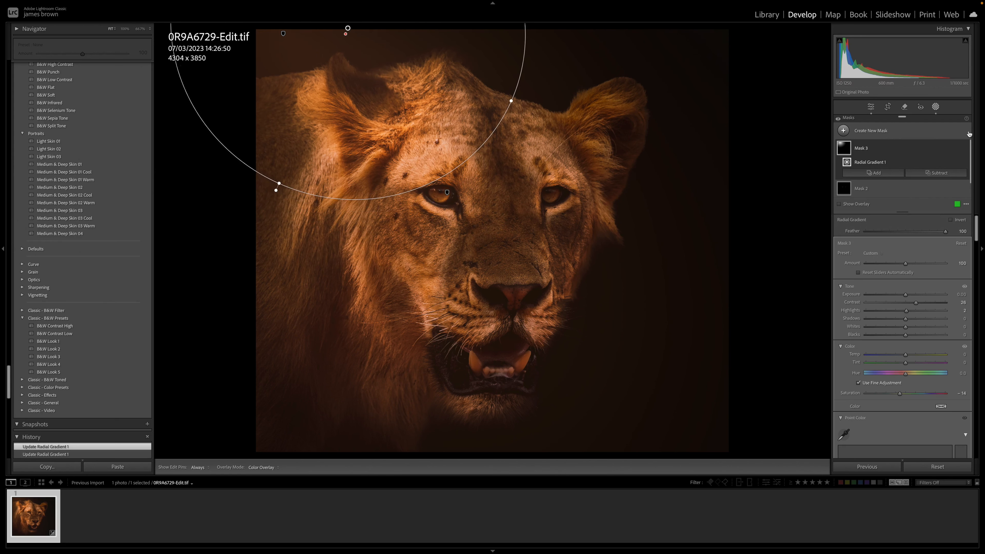
Set the new radial mask's Exposure to 0.78 and Sharpness to -100, and warm its color temperature
left_click_drag(911, 296, 919, 296)
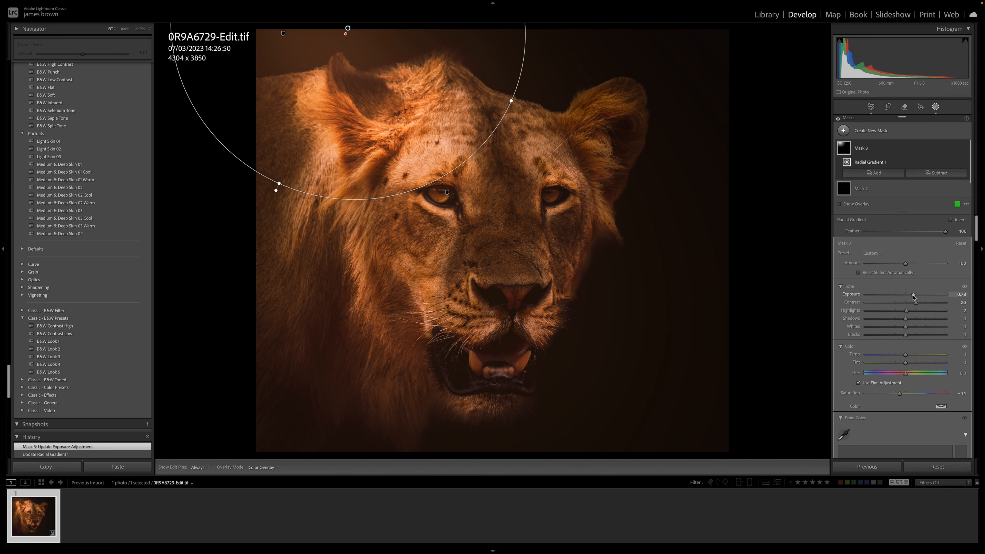
left_click(918, 355)
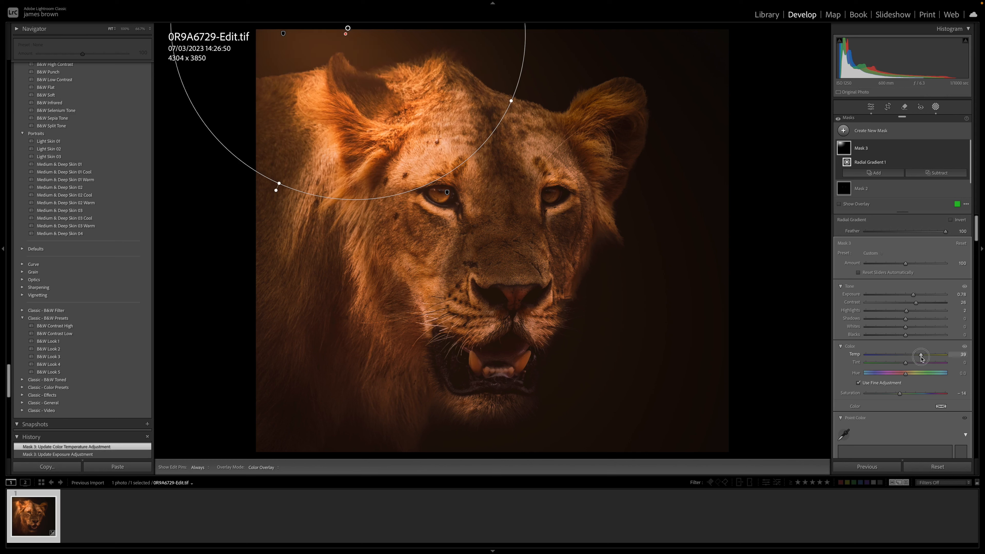
left_click_drag(920, 359, 918, 356)
scroll(915, 346, "down", 5)
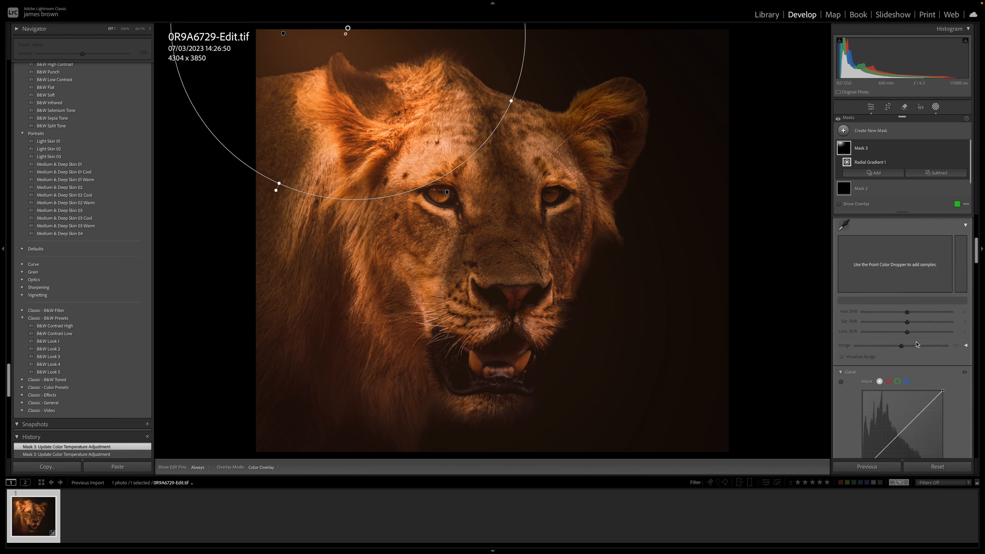
scroll(916, 342, "down", 5)
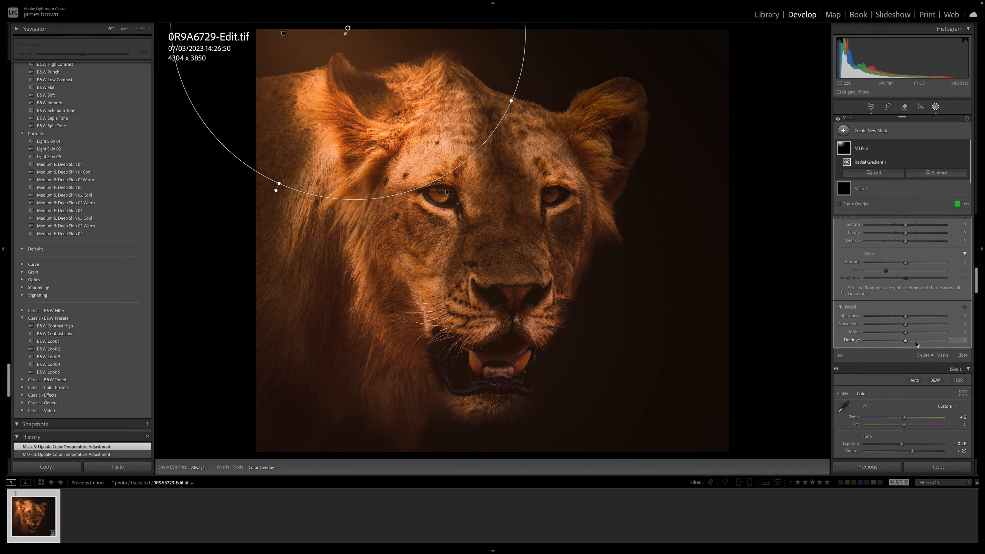
left_click_drag(907, 319, 838, 321)
Enlarge the radial gradient, move its centre to the photo's upper-left edge, and leave masking
left_click_drag(278, 184, 261, 226)
left_click_drag(512, 102, 452, 150)
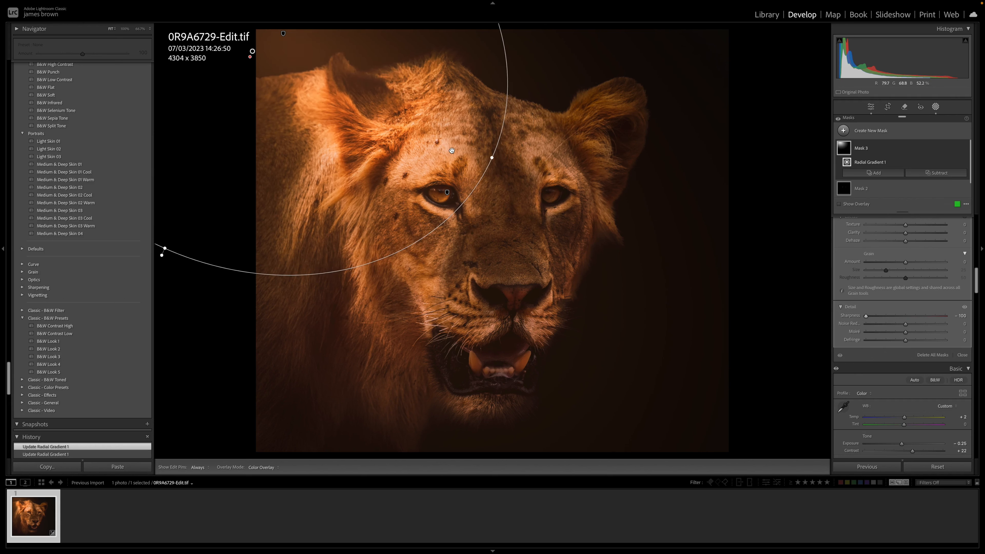
double_click(462, 153)
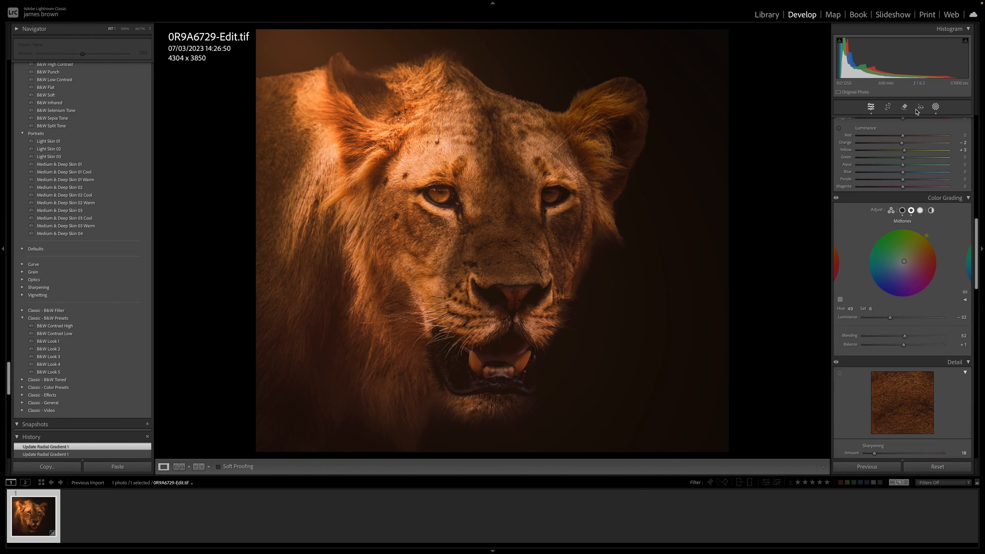
Brighten the eye mask with Exposure 2.68, Highlights 34 and Shadows 34, raise its Contrast slightly, and leave masking
left_click(936, 107)
left_click(447, 193)
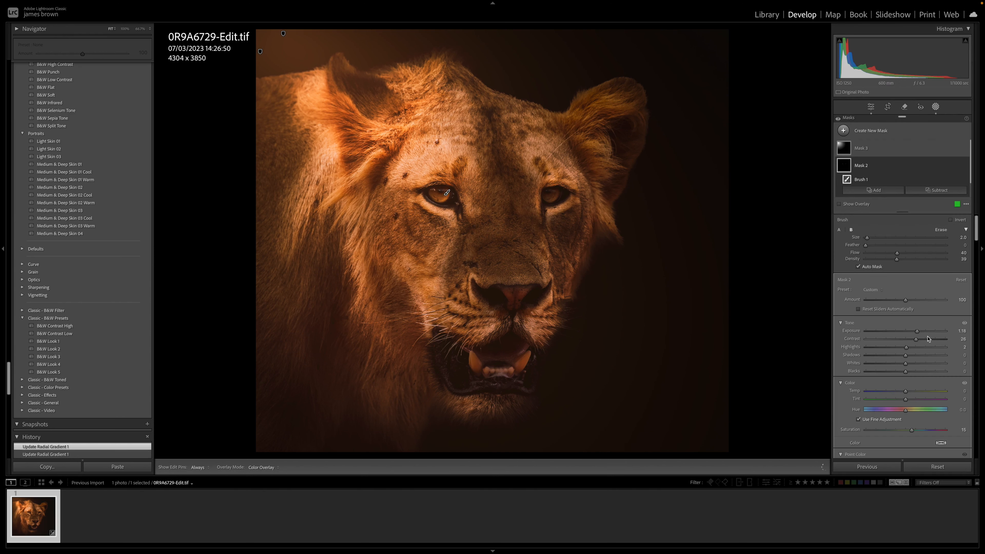
left_click_drag(923, 333, 921, 358)
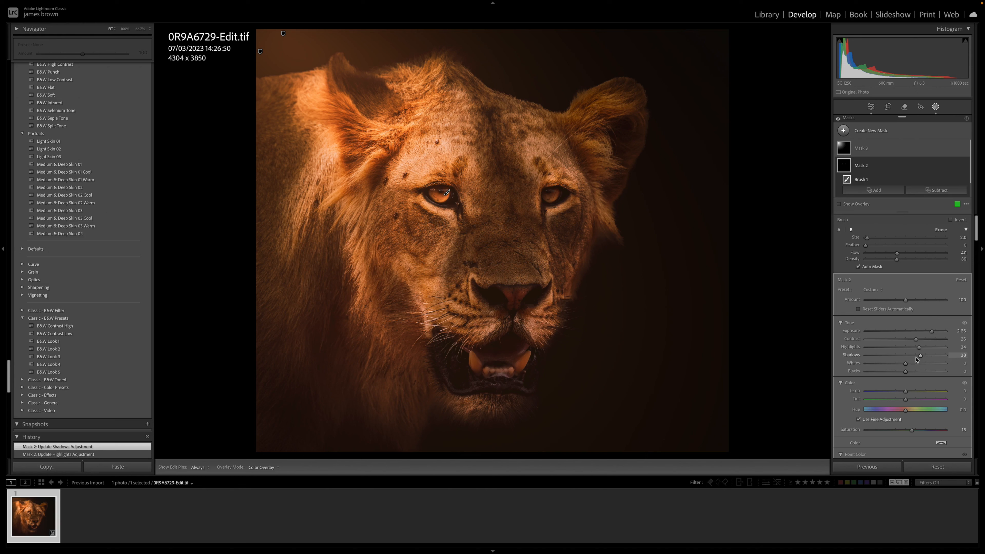
left_click_drag(917, 340, 921, 340)
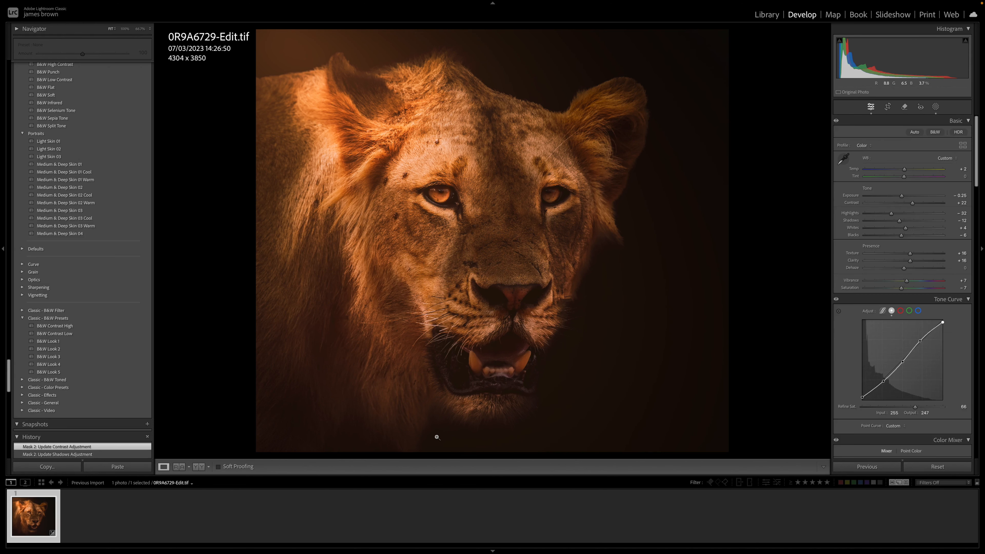
Compare before and after side by side, and move Mask 3's radial gradient farther up into the photo's upper-left corner
key("y")
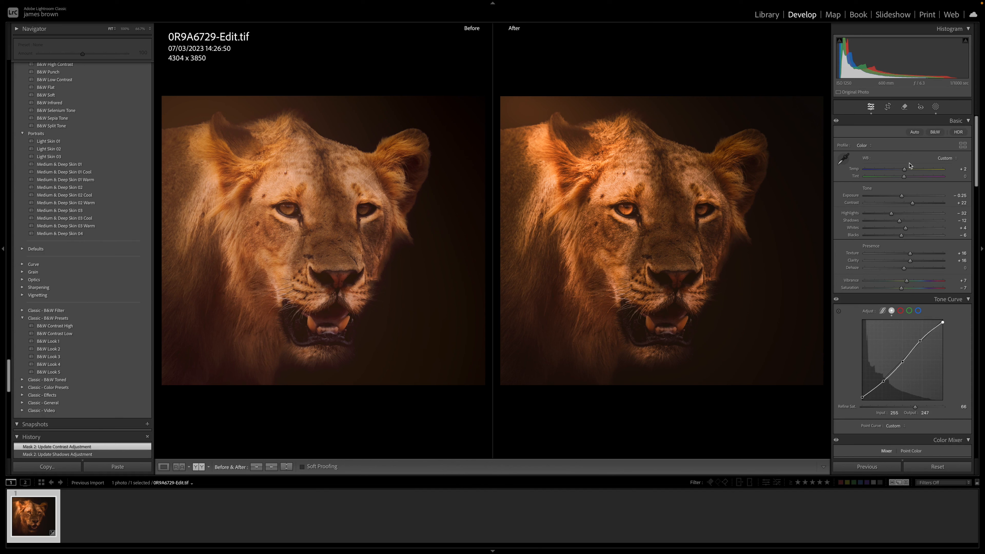
key("shift+w")
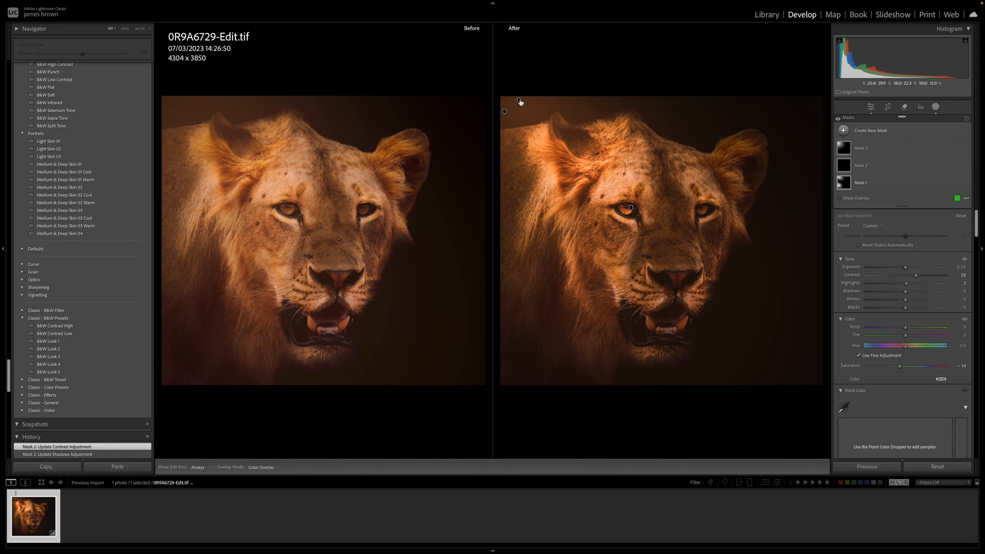
left_click(520, 101)
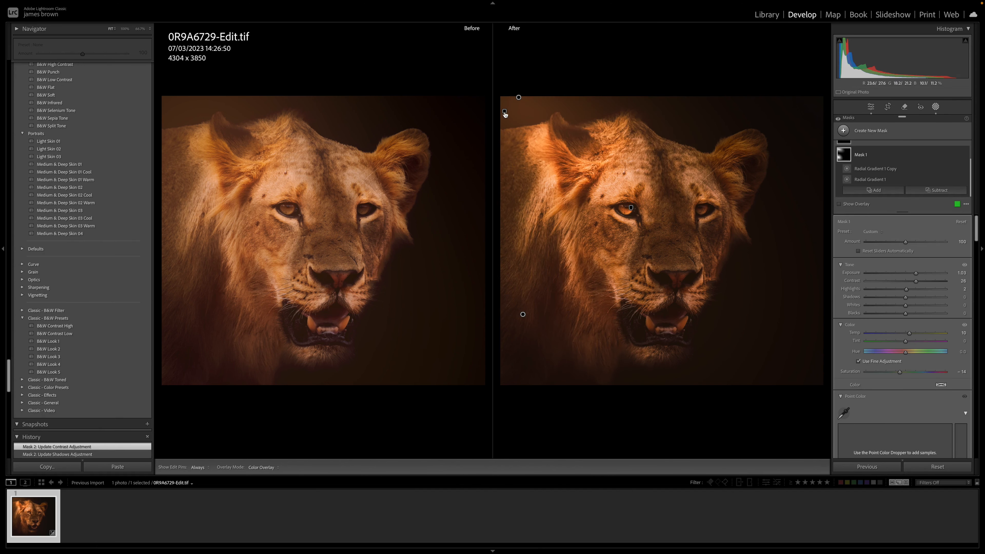
left_click(505, 113)
left_click_drag(498, 112, 487, 92)
key("shift+w")
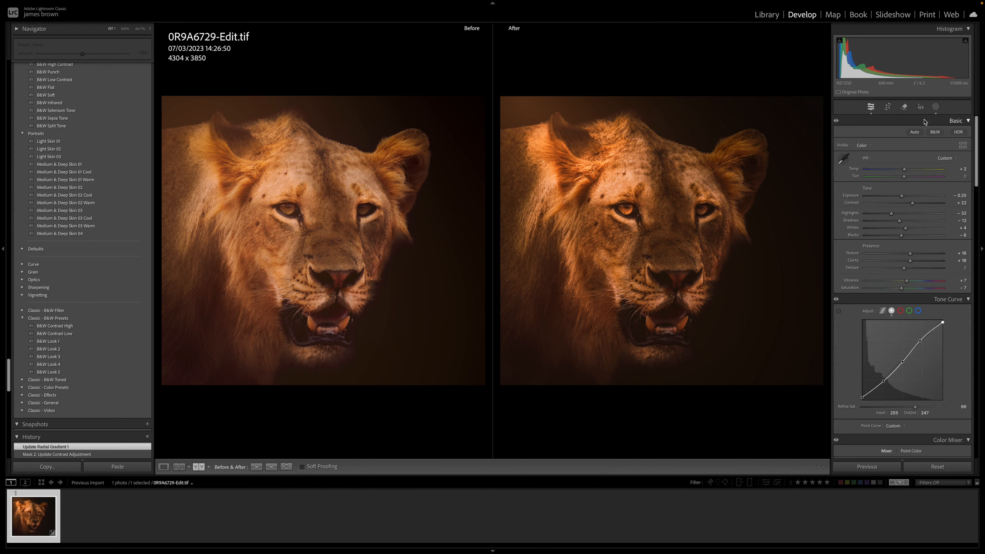
key("y")
Add a radial gradient mask over the lion's face, covering nearly the whole photo, and reduce its Feather to 24 with the overlay shown
left_click(936, 108)
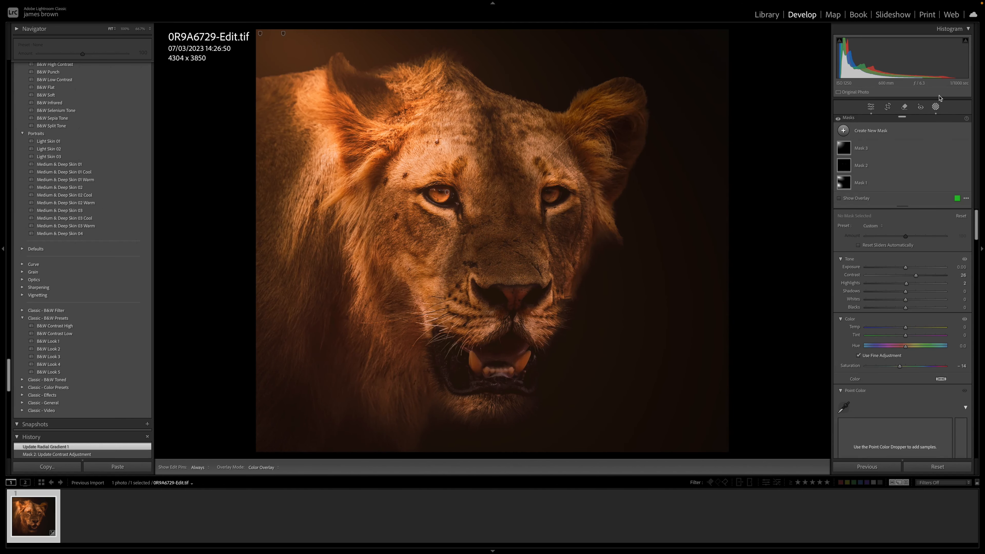
left_click(889, 132)
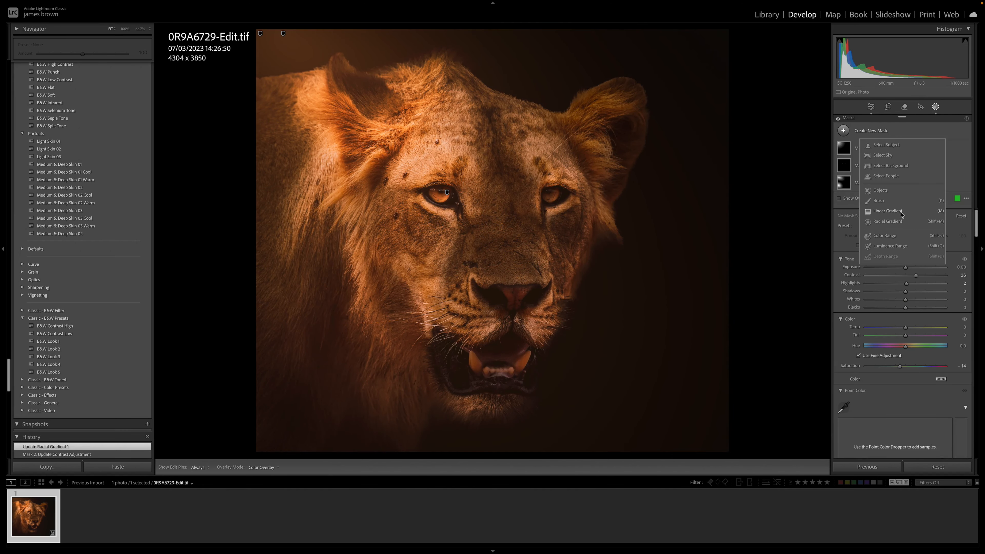
left_click(902, 222)
left_click_drag(437, 177, 666, 424)
left_click_drag(500, 224, 542, 264)
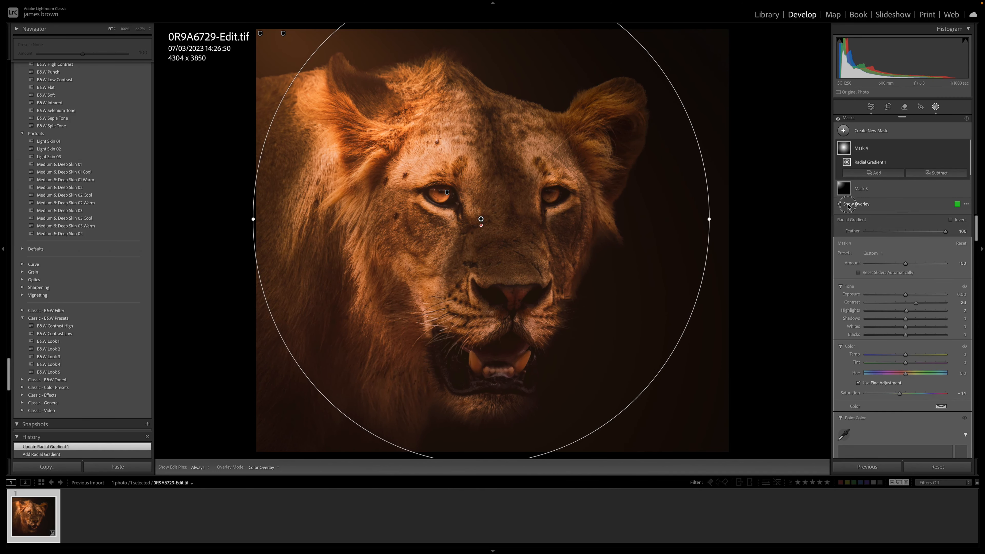
left_click_drag(482, 225, 482, 404)
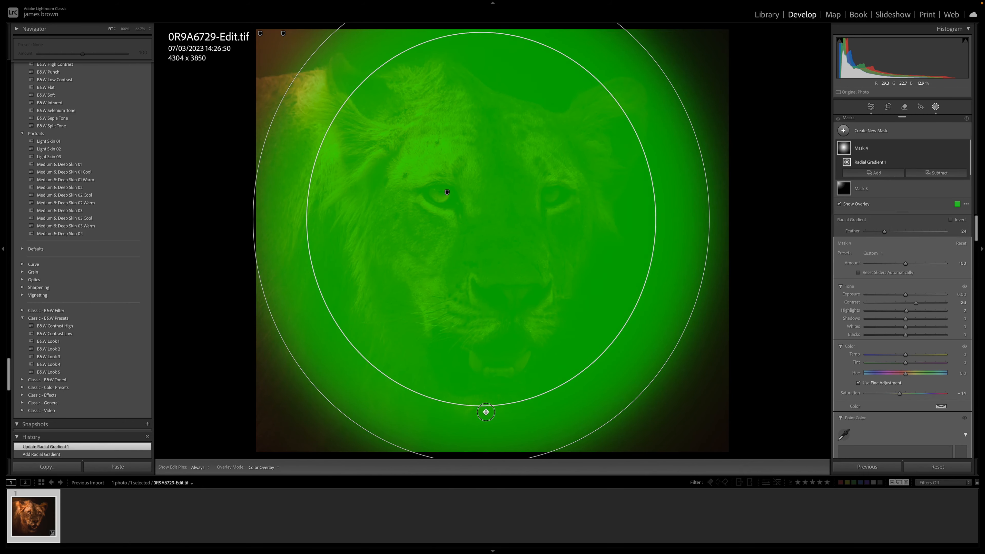
Invert the radial gradient so it affects the photo's outer edges, shift it slightly down, and reduce its feathering further
right_click(481, 220)
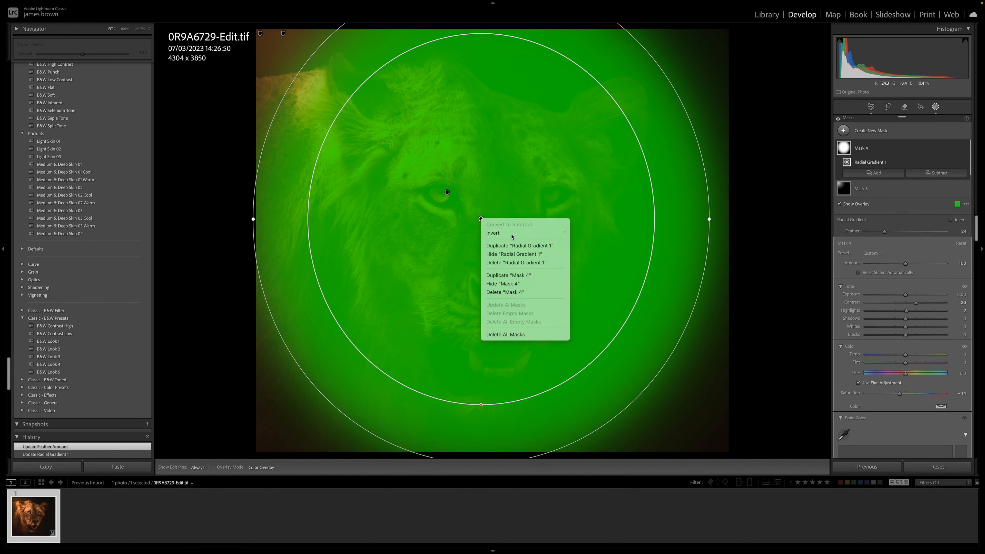
left_click(495, 233)
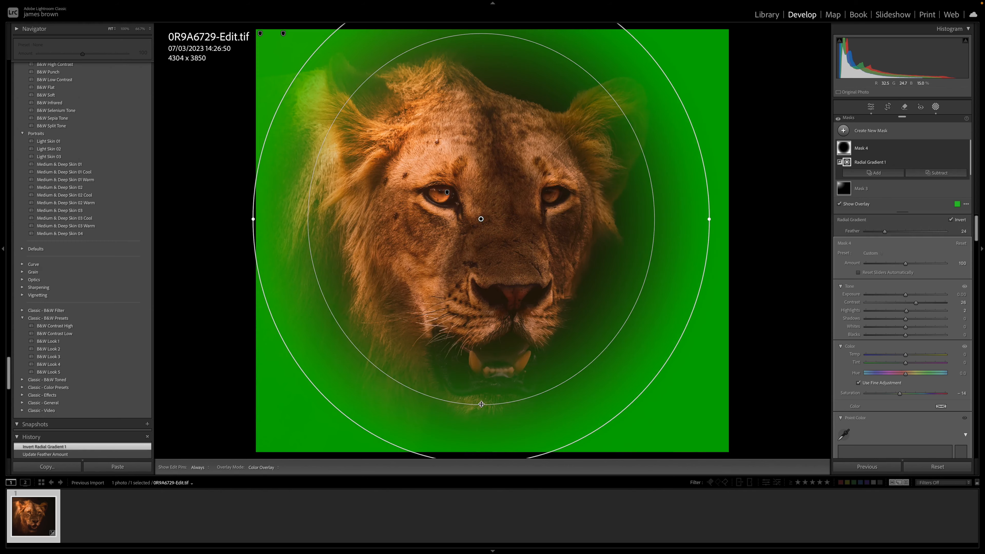
left_click_drag(481, 405, 482, 441)
Hide the mask overlay, soften the outer edges by lowering Mask 4's Sharpness beyond -31, and leave masking
left_click(850, 205)
scroll(908, 419, "down", 10)
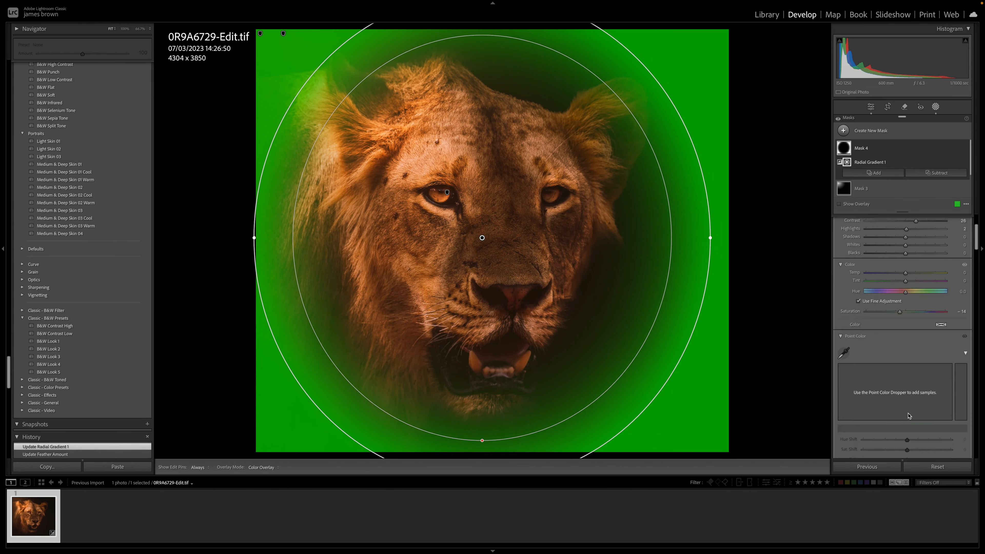
scroll(908, 415, "down", 6)
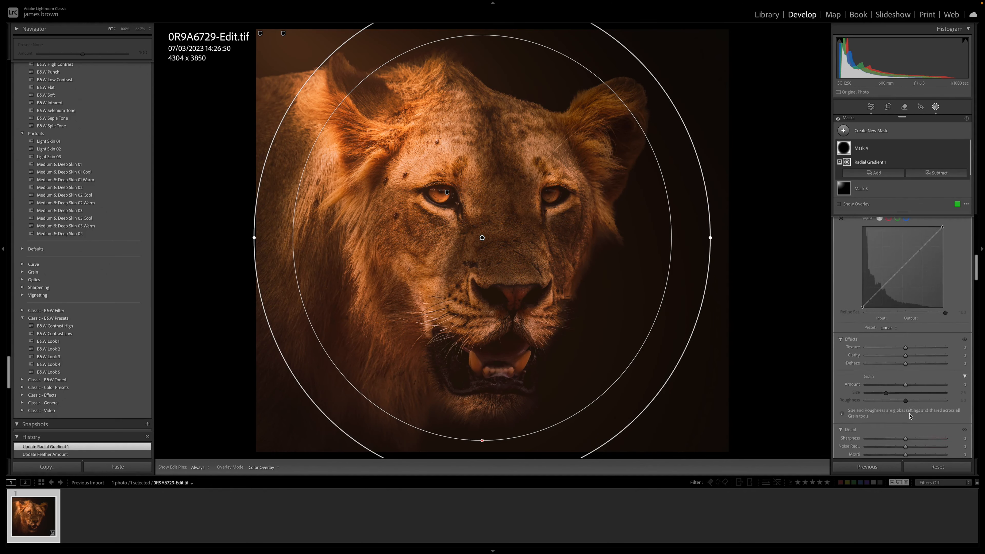
left_click(894, 347)
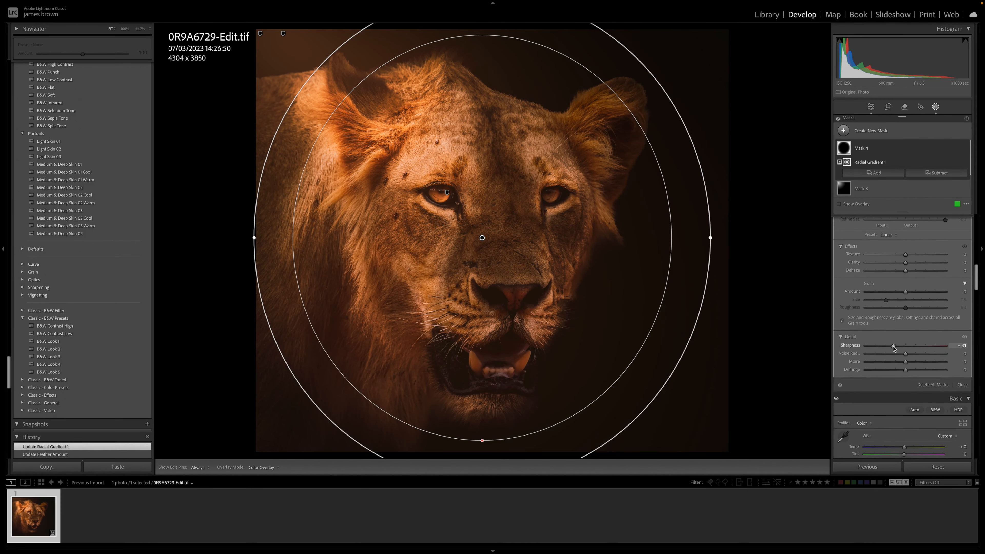
left_click(890, 346)
left_click(885, 346)
left_click(881, 347)
key("shift+w")
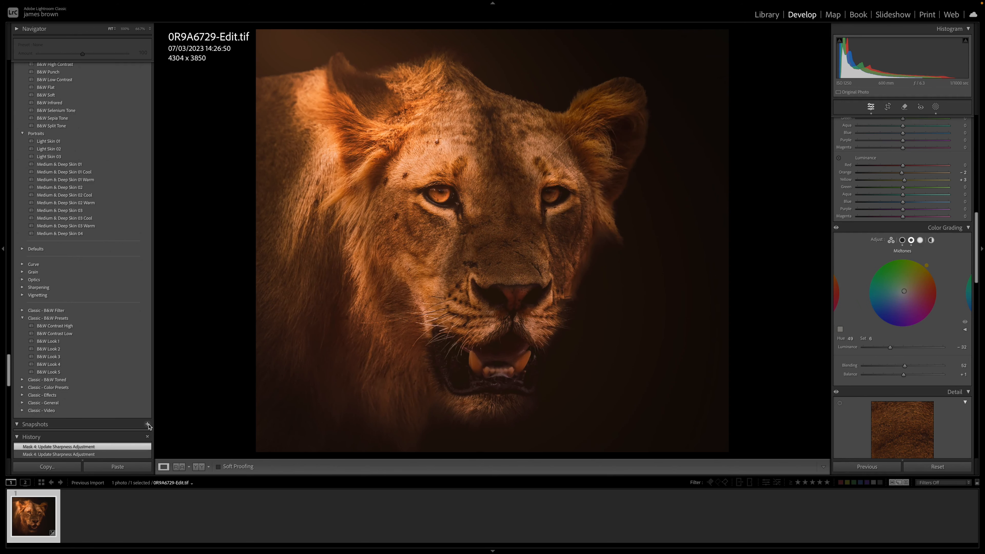
Switch to the Library and browse All Photographs around the edited lion portrait and its earlier versions
left_click(766, 15)
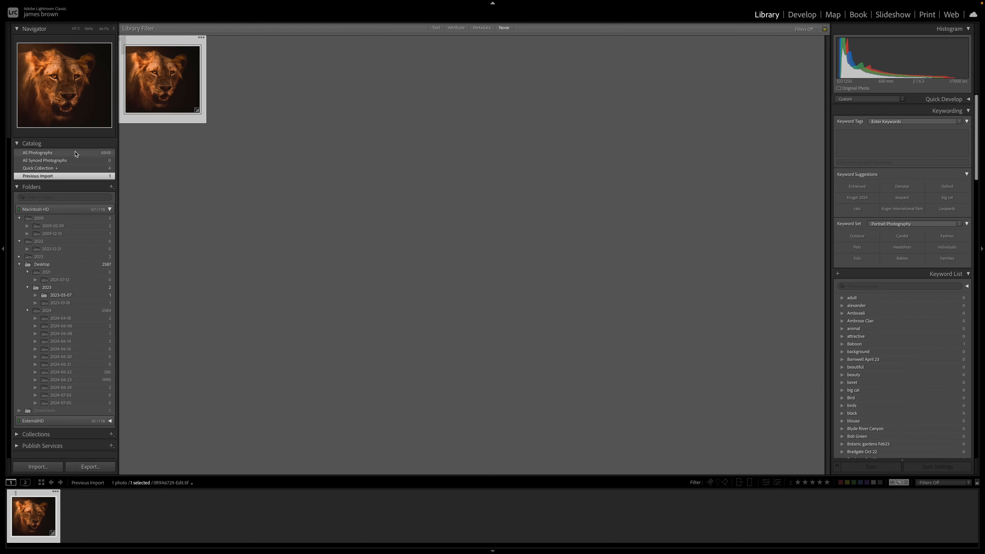
left_click(83, 153)
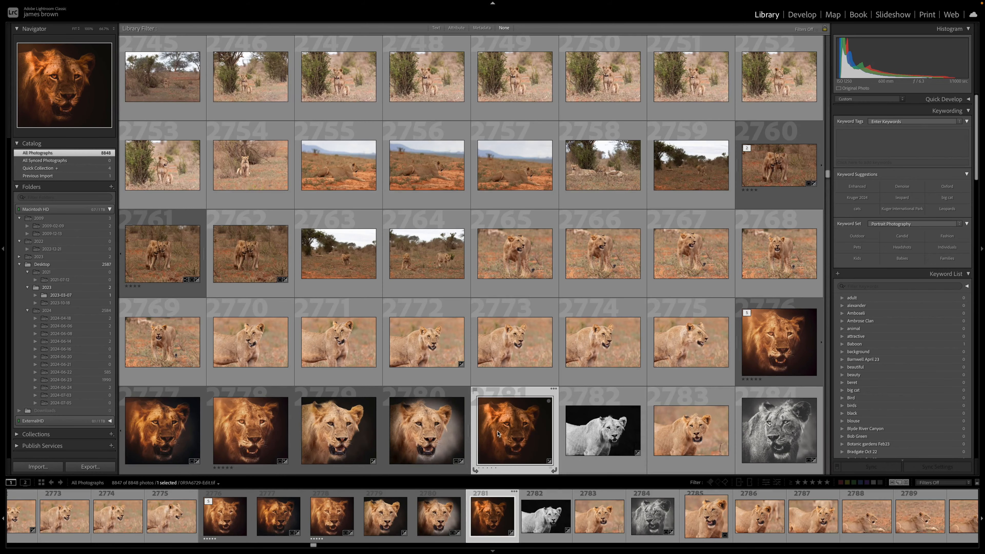
scroll(508, 392, "down", 3)
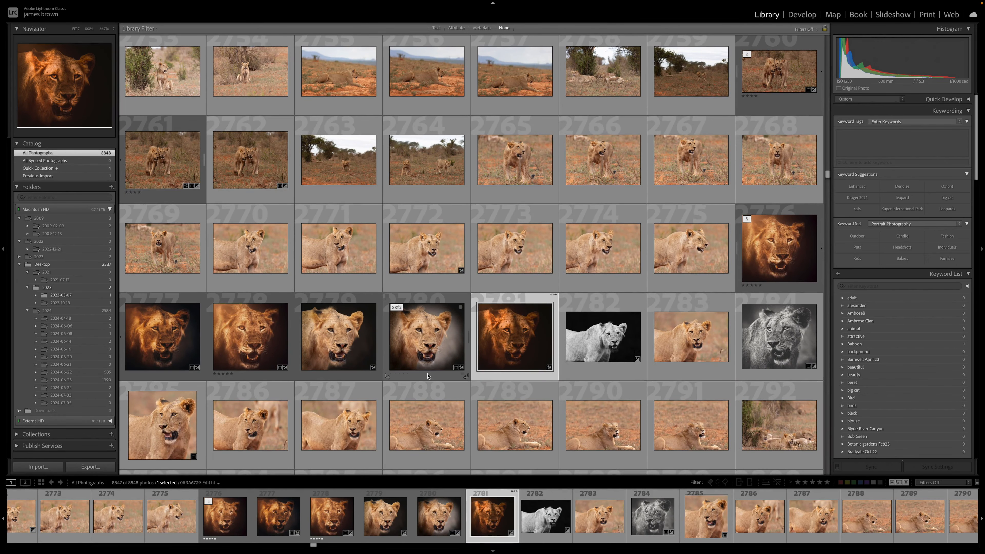